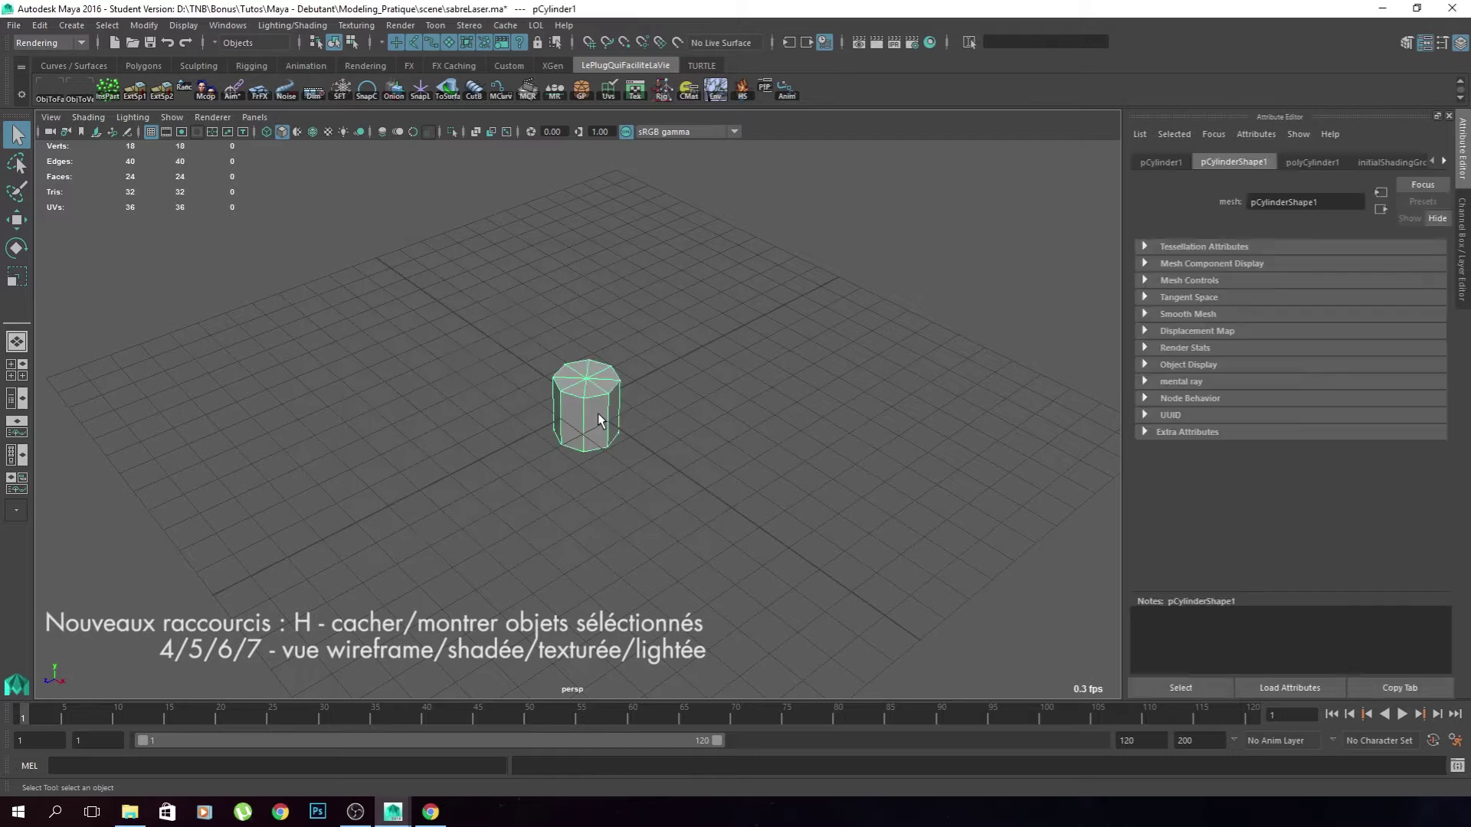
# Rotate the cylinder -90 degrees about the X axis so that it lies flat along Z.
pyautogui.press('e')
pyautogui.moveTo(553, 383); pyautogui.dragTo(544, 445)
pyautogui.click(1160, 161)
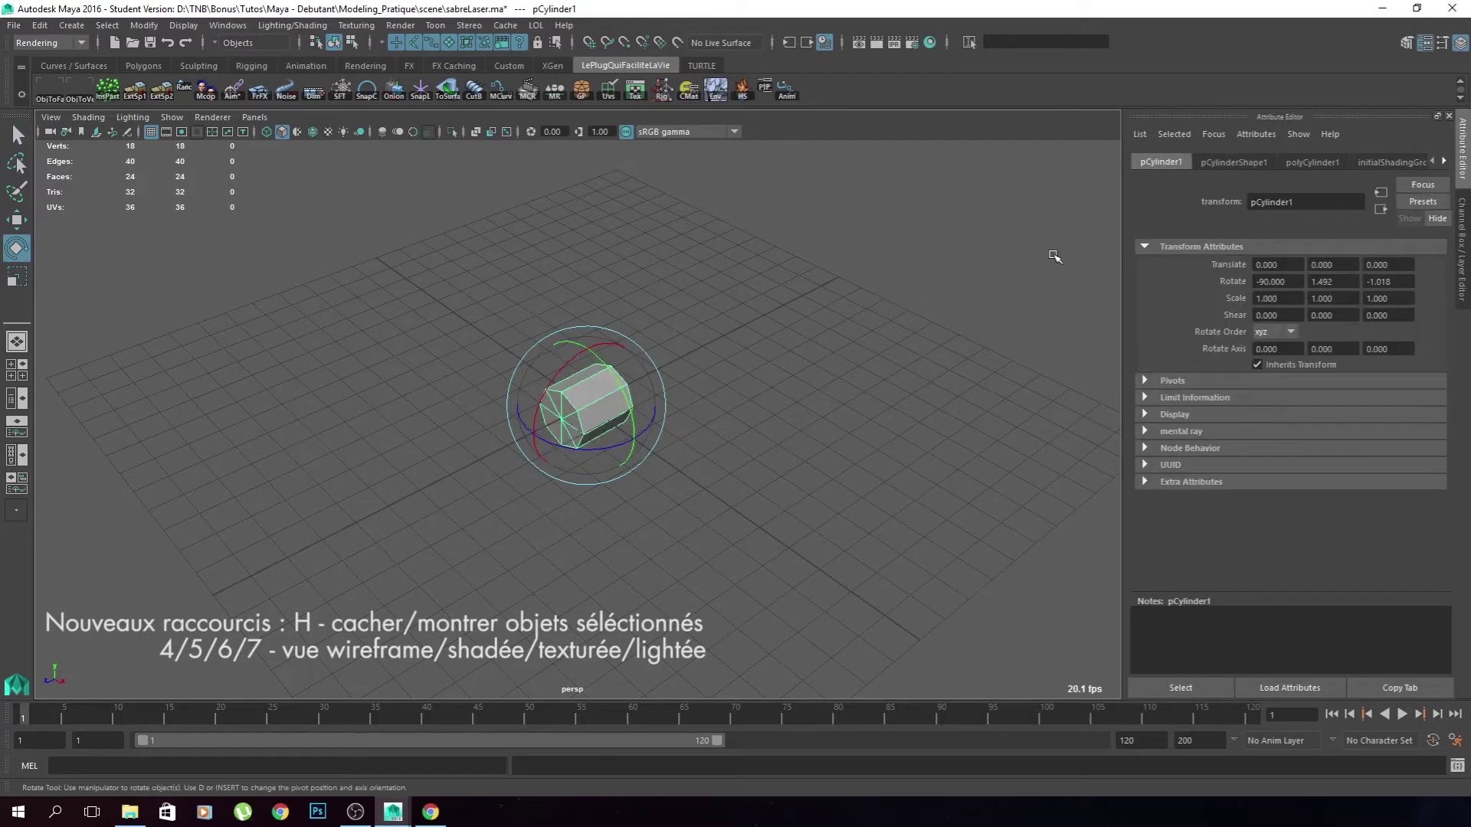
pyautogui.keyDown('alt'); pyautogui.moveTo(923, 316); pyautogui.dragTo(1144, 321); pyautogui.keyUp('alt')
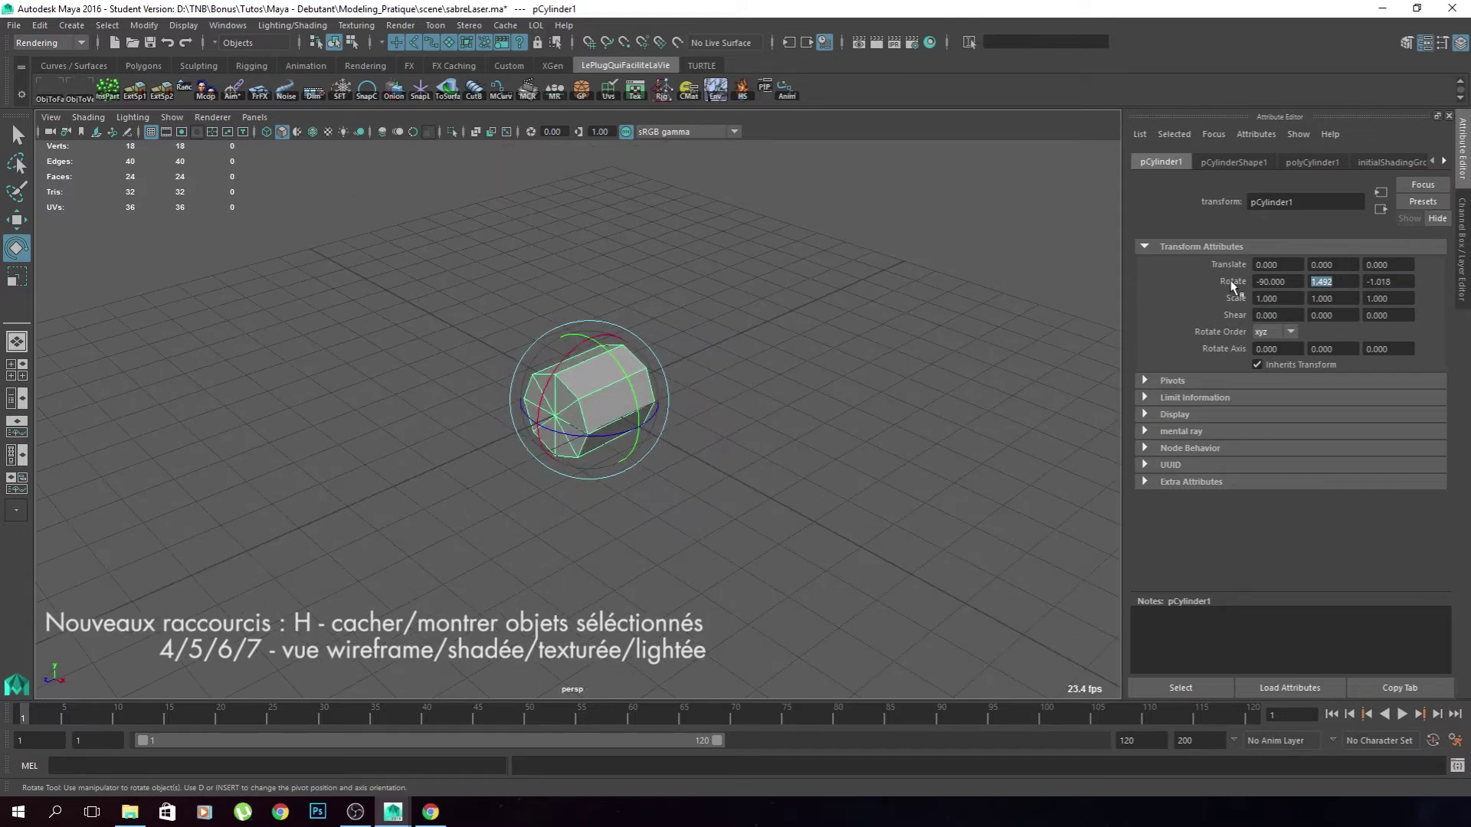
pyautogui.click(603, 335)
pyautogui.keyDown('alt'); pyautogui.moveTo(731, 350); pyautogui.dragTo(633, 380); pyautogui.keyUp('alt')
pyautogui.hotkey('ctrl', 'z')
pyautogui.hotkey('ctrl', 'z')
pyautogui.keyDown('alt'); pyautogui.moveTo(655, 434); pyautogui.dragTo(487, 372, button='middle'); pyautogui.keyUp('alt')
pyautogui.click(649, 432)
pyautogui.keyDown('alt'); pyautogui.moveTo(648, 431); pyautogui.dragTo(535, 391); pyautogui.keyUp('alt')
# Select all faces of one end cap and move them along Z by about -3.2 to lengthen the cylinder.
pyautogui.click(519, 352)
pyautogui.press('q')
pyautogui.keyDown('alt'); pyautogui.moveTo(524, 355); pyautogui.dragTo(605, 406, button='middle'); pyautogui.keyUp('alt')
pyautogui.scroll(4, 609, 383)
pyautogui.moveTo(616, 371); pyautogui.dragTo(615, 430, button='right')
pyautogui.click(611, 426)
pyautogui.keyDown('shift'); pyautogui.doubleClick(629, 391); pyautogui.keyUp('shift')
pyautogui.press('w')
pyautogui.keyDown('alt'); pyautogui.moveTo(630, 392); pyautogui.dragTo(728, 364); pyautogui.keyUp('alt')
pyautogui.moveTo(500, 409); pyautogui.dragTo(573, 412)
pyautogui.keyDown('alt'); pyautogui.moveTo(568, 470); pyautogui.dragTo(602, 490); pyautogui.keyUp('alt')
pyautogui.moveTo(577, 406); pyautogui.dragTo(567, 406)
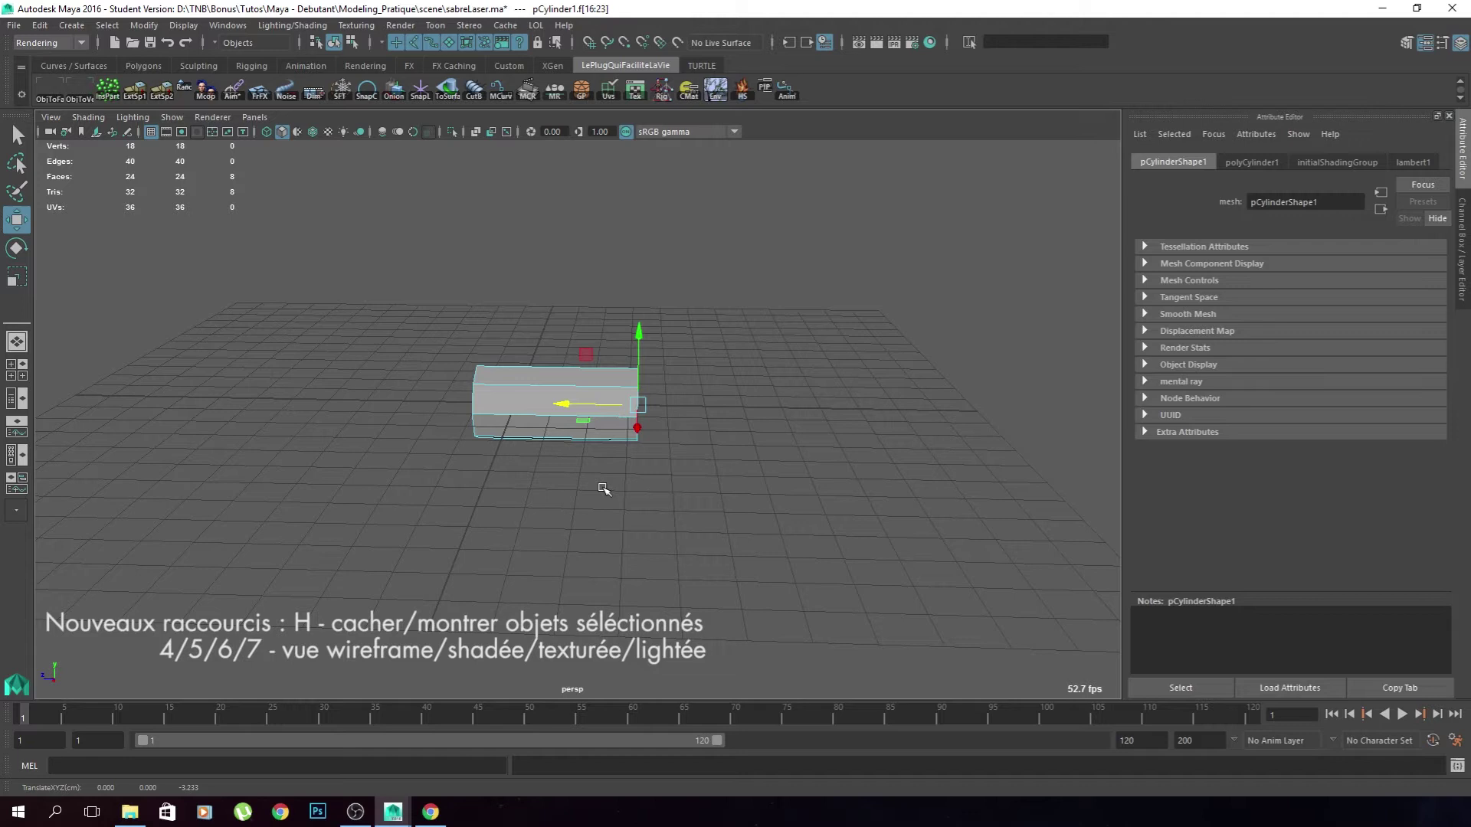
# Extrude the selected end-cap faces, scale them outward, and extrude them again into a wider collar section.
pyautogui.moveTo(514, 477)
pyautogui.keyDown('alt'); pyautogui.mouseDown()
pyautogui.moveTo(666, 493)
pyautogui.moveTo(508, 479)
pyautogui.mouseUp(); pyautogui.keyUp('alt')
pyautogui.scroll(3, 720, 412)
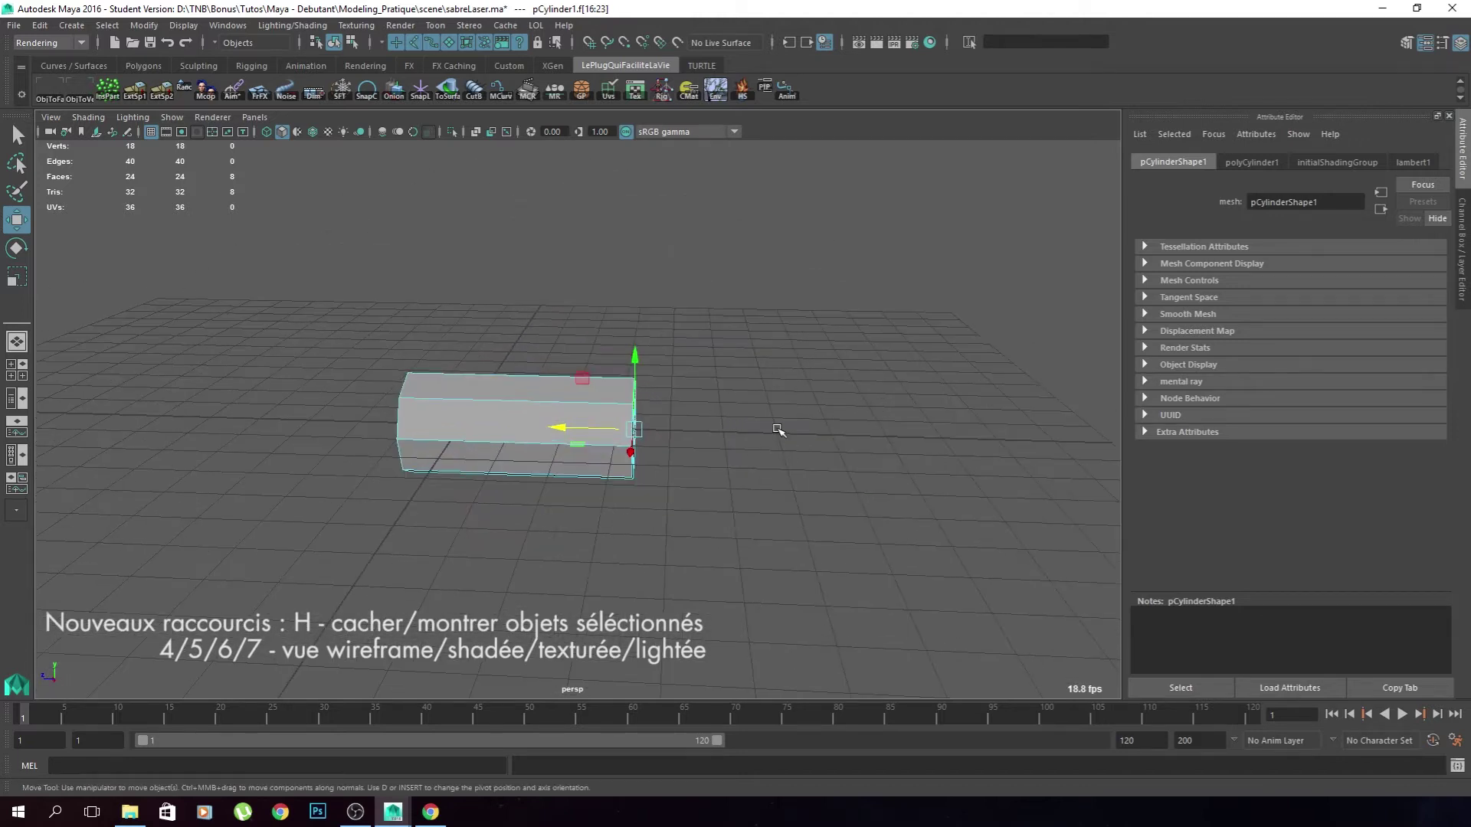
pyautogui.keyDown('alt'); pyautogui.moveTo(779, 428); pyautogui.dragTo(761, 413, button='middle'); pyautogui.keyUp('alt')
pyautogui.hotkey('ctrl', 'e')
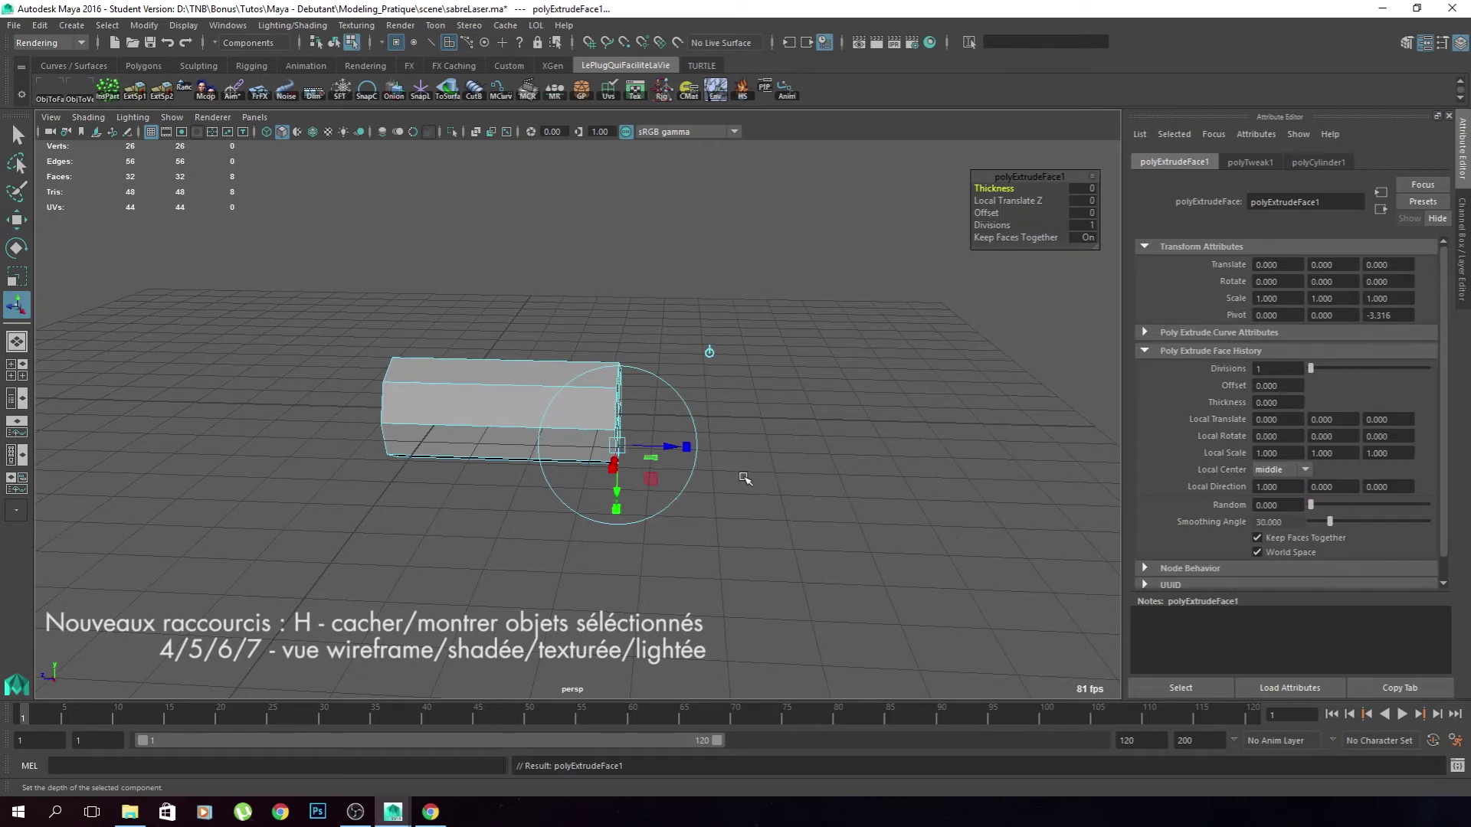
pyautogui.press('r')
pyautogui.keyDown('alt'); pyautogui.moveTo(748, 486); pyautogui.dragTo(717, 475); pyautogui.keyUp('alt')
pyautogui.hotkey('ctrl', 'e')
pyautogui.moveTo(630, 453); pyautogui.dragTo(1065, 502)
# Extrude and scale the collar's end faces slightly inward, and extrude them into the long handle section.
pyautogui.hotkey('ctrl', 'e')
pyautogui.press('r')
pyautogui.hotkey('ctrl', 'e')
pyautogui.keyDown('alt'); pyautogui.moveTo(713, 489); pyautogui.dragTo(774, 475); pyautogui.keyUp('alt')
pyautogui.moveTo(856, 457); pyautogui.dragTo(811, 516)
# Inset the handle's end faces to a small octagon and extrude them slightly into a narrow neck.
pyautogui.hotkey('ctrl', 'e')
pyautogui.press('r')
pyautogui.moveTo(811, 515); pyautogui.dragTo(768, 503, button='middle')
pyautogui.moveTo(768, 503)
pyautogui.keyDown('alt'); pyautogui.mouseDown()
pyautogui.moveTo(794, 511)
pyautogui.moveTo(775, 518)
pyautogui.mouseUp(); pyautogui.keyUp('alt')
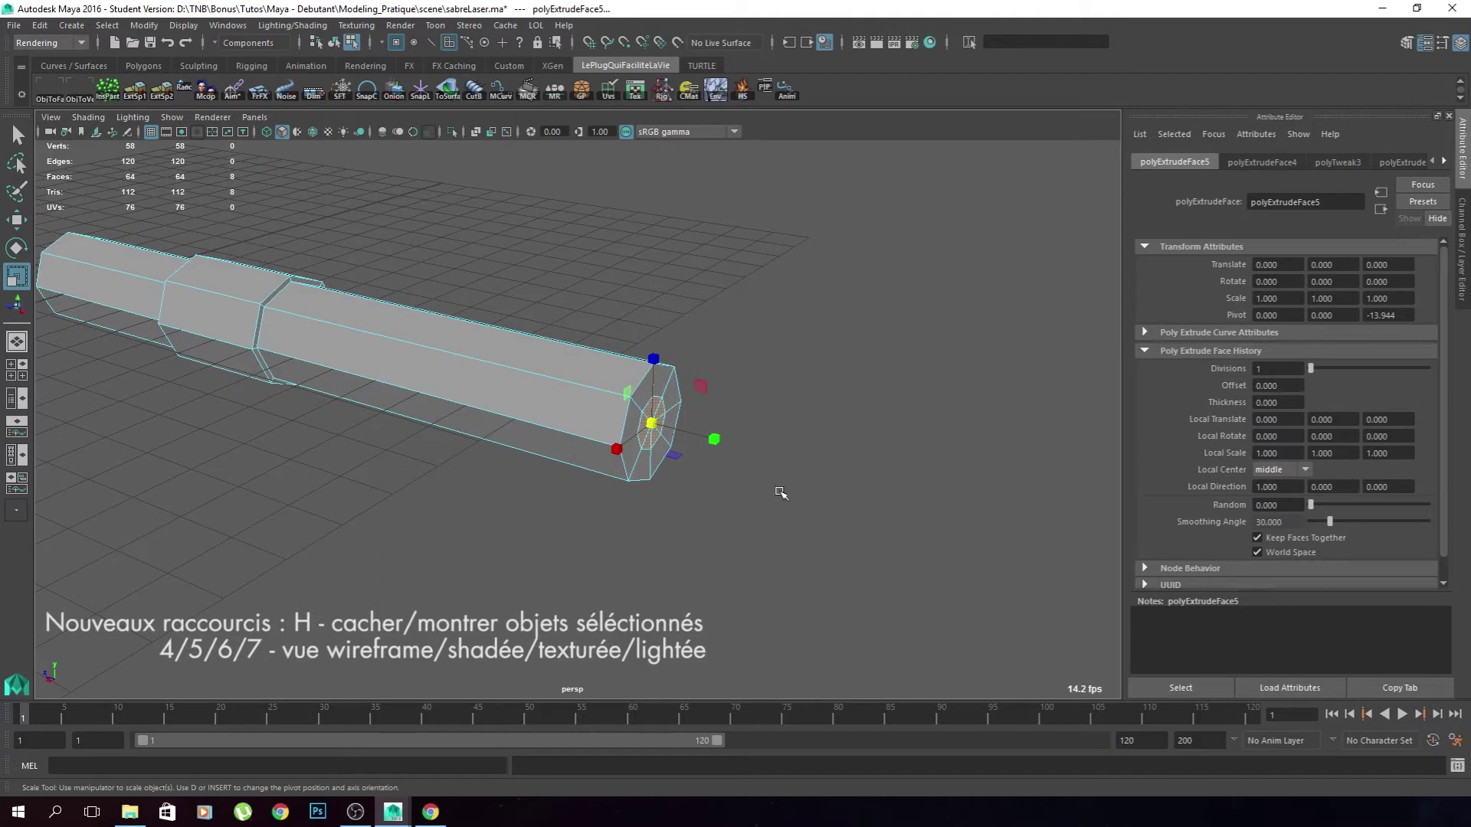
pyautogui.hotkey('ctrl', 'e')
# Extrude the neck's end faces, scale them outward, and extrude them into a thin, wide flange.
pyautogui.hotkey('ctrl', 'e')
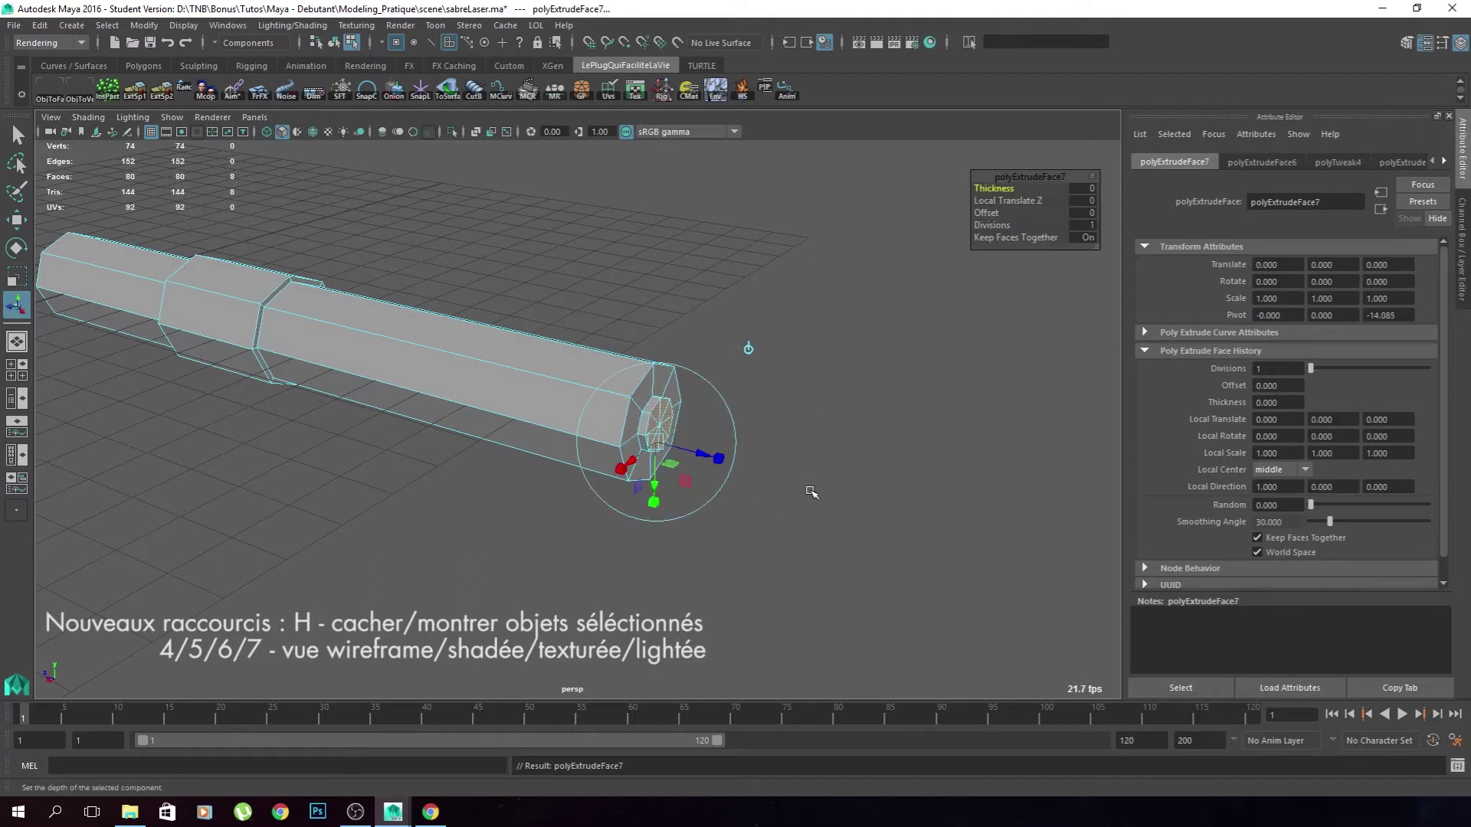
pyautogui.press('r')
pyautogui.keyDown('alt'); pyautogui.moveTo(837, 552); pyautogui.dragTo(833, 503); pyautogui.keyUp('alt')
pyautogui.keyDown('shift'); pyautogui.moveTo(816, 463); pyautogui.dragTo(810, 557, button='right'); pyautogui.keyUp('shift')
pyautogui.keyDown('alt'); pyautogui.moveTo(810, 557); pyautogui.dragTo(674, 552); pyautogui.keyUp('alt')
pyautogui.moveTo(651, 472); pyautogui.dragTo(740, 470)
# Repeat the inset neck and flared flange extrusions to form a second thin ring on the handle's end.
pyautogui.keyDown('shift'); pyautogui.moveTo(767, 407); pyautogui.dragTo(773, 513, button='right'); pyautogui.keyUp('shift')
pyautogui.press('r')
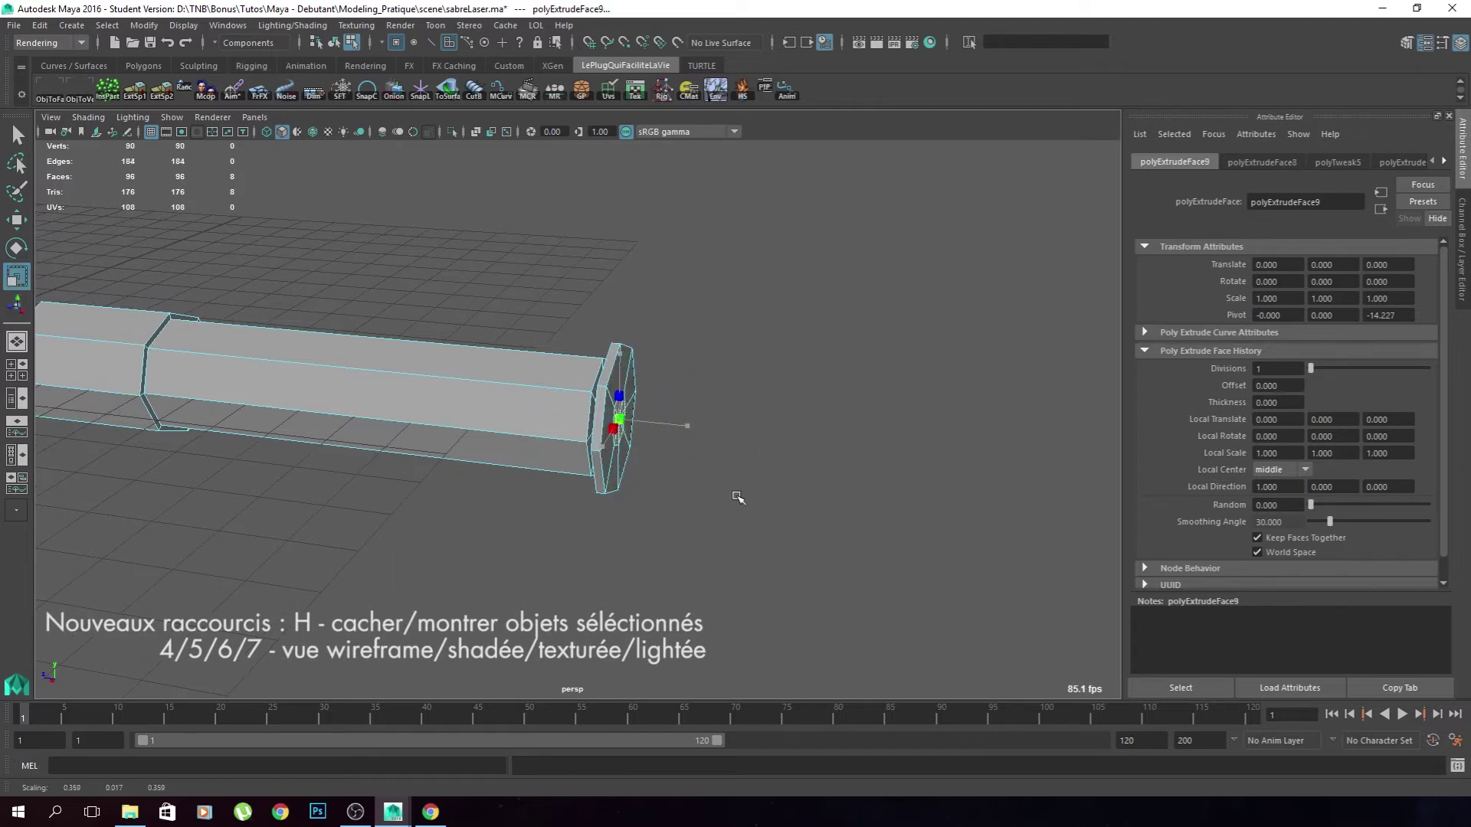
pyautogui.keyDown('shift'); pyautogui.moveTo(740, 398); pyautogui.dragTo(737, 504, button='right'); pyautogui.keyUp('shift')
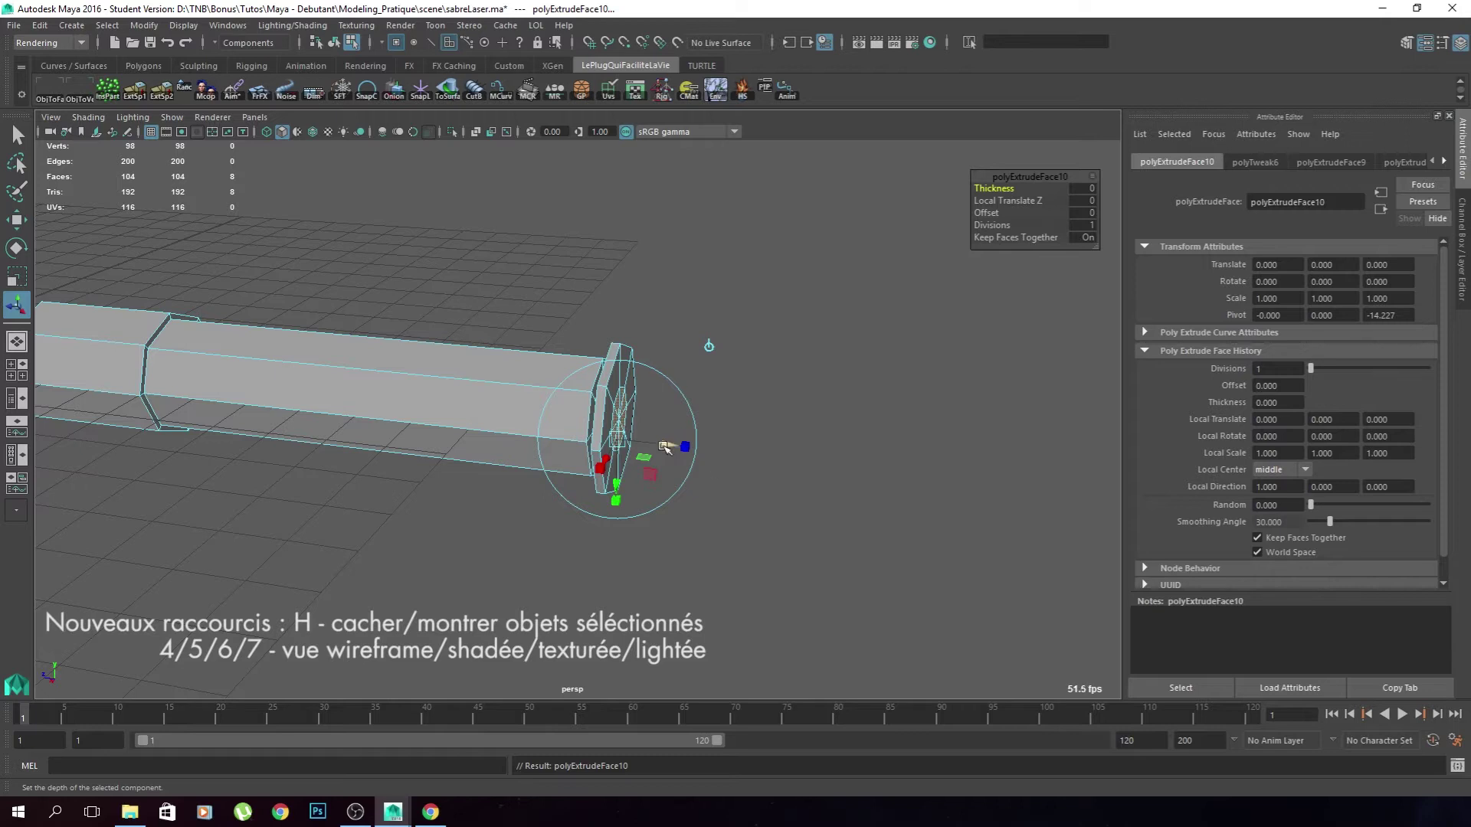
pyautogui.hotkey('ctrl', 'e')
pyautogui.press('r')
pyautogui.hotkey('ctrl', 'e')
pyautogui.moveTo(683, 472); pyautogui.dragTo(694, 474)
# Extrude another inset neck beyond the second ring and flare its end faces outward to start the handle's head.
pyautogui.hotkey('ctrl', 'e')
pyautogui.press('r')
pyautogui.moveTo(831, 491); pyautogui.dragTo(797, 486, button='middle')
pyautogui.hotkey('ctrl', 'e')
pyautogui.hotkey('ctrl', 'e')
pyautogui.press('r')
pyautogui.hotkey('ctrl', 'e')
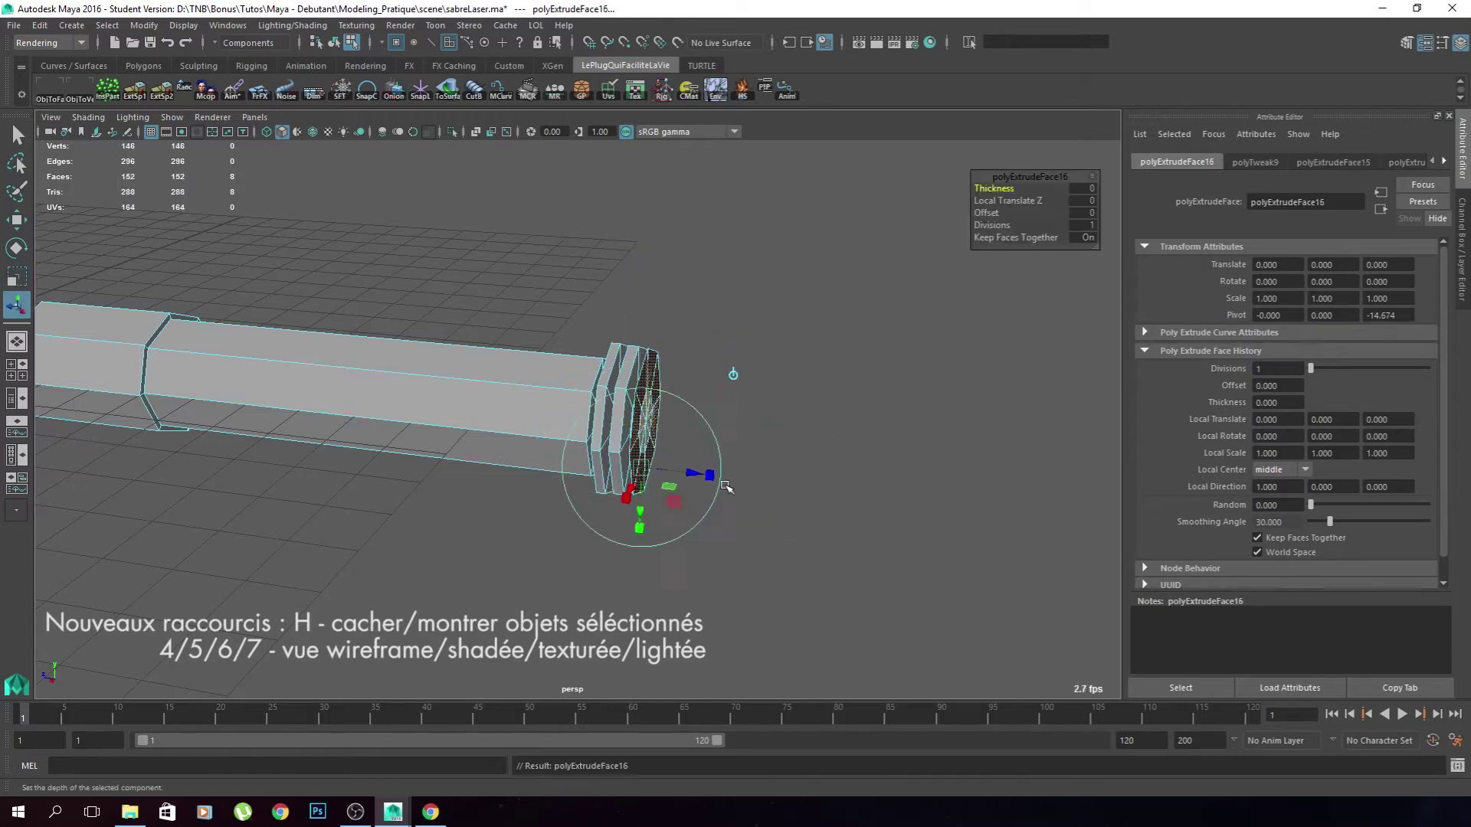
pyautogui.moveTo(694, 473); pyautogui.dragTo(706, 476)
# Build the wide faceted head by repeatedly extruding and scaling the end faces in successive sections.
pyautogui.press('r')
pyautogui.moveTo(823, 497); pyautogui.dragTo(837, 497, button='middle')
pyautogui.hotkey('ctrl', 'e')
pyautogui.moveTo(703, 476); pyautogui.dragTo(737, 485)
pyautogui.press('r')
pyautogui.hotkey('ctrl', 'e')
pyautogui.press('r')
pyautogui.moveTo(821, 466); pyautogui.dragTo(831, 469, button='middle')
pyautogui.hotkey('ctrl', 'e')
pyautogui.press('r')
pyautogui.hotkey('ctrl', 'e')
pyautogui.moveTo(738, 486); pyautogui.dragTo(787, 489)
# Inset the head's end faces to leave a rim and extrude them inward as a recess.
pyautogui.press('r')
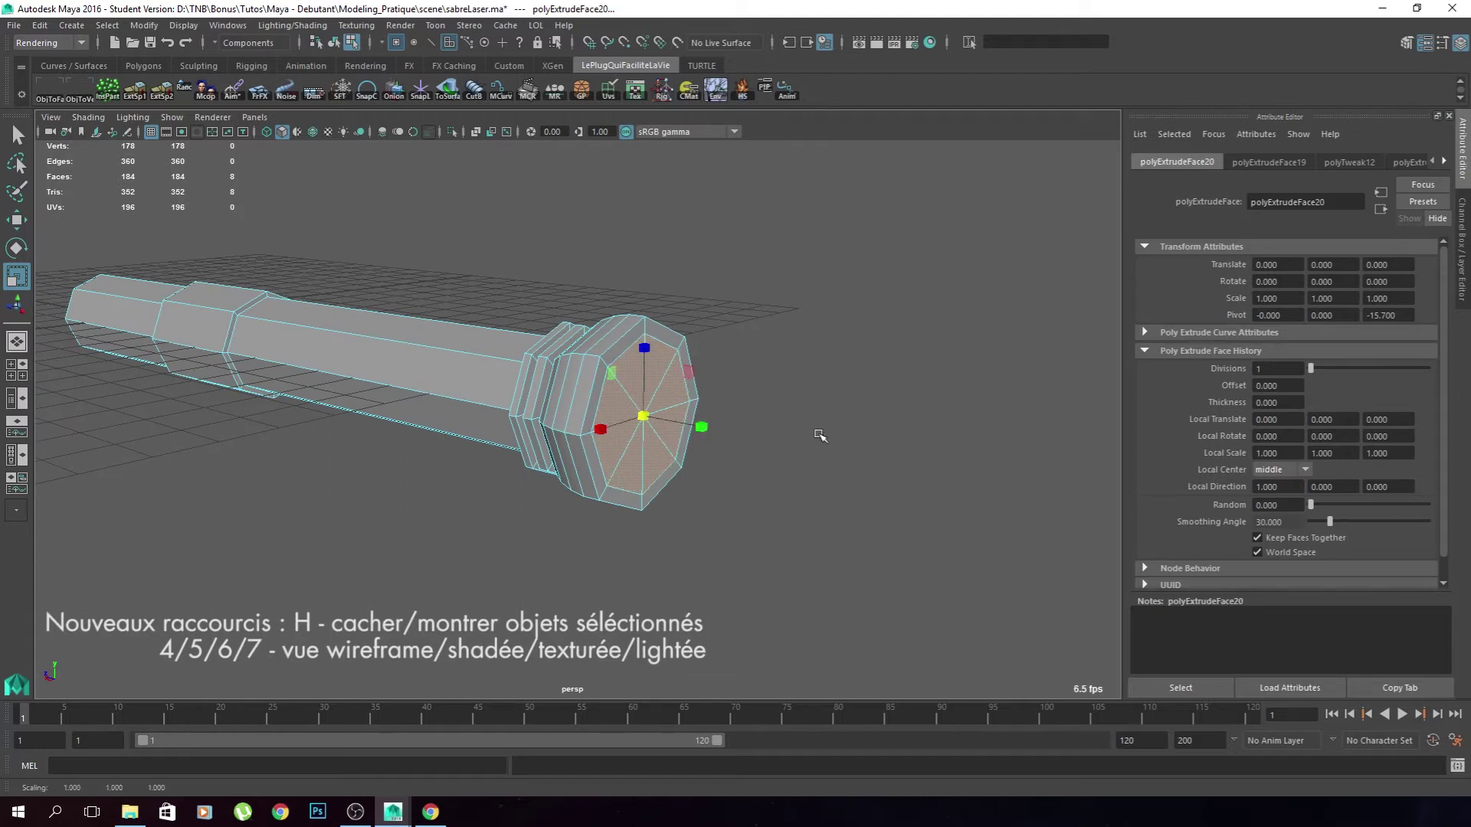
pyautogui.hotkey('ctrl', 'e')
pyautogui.keyDown('alt'); pyautogui.moveTo(818, 437); pyautogui.dragTo(775, 499); pyautogui.keyUp('alt')
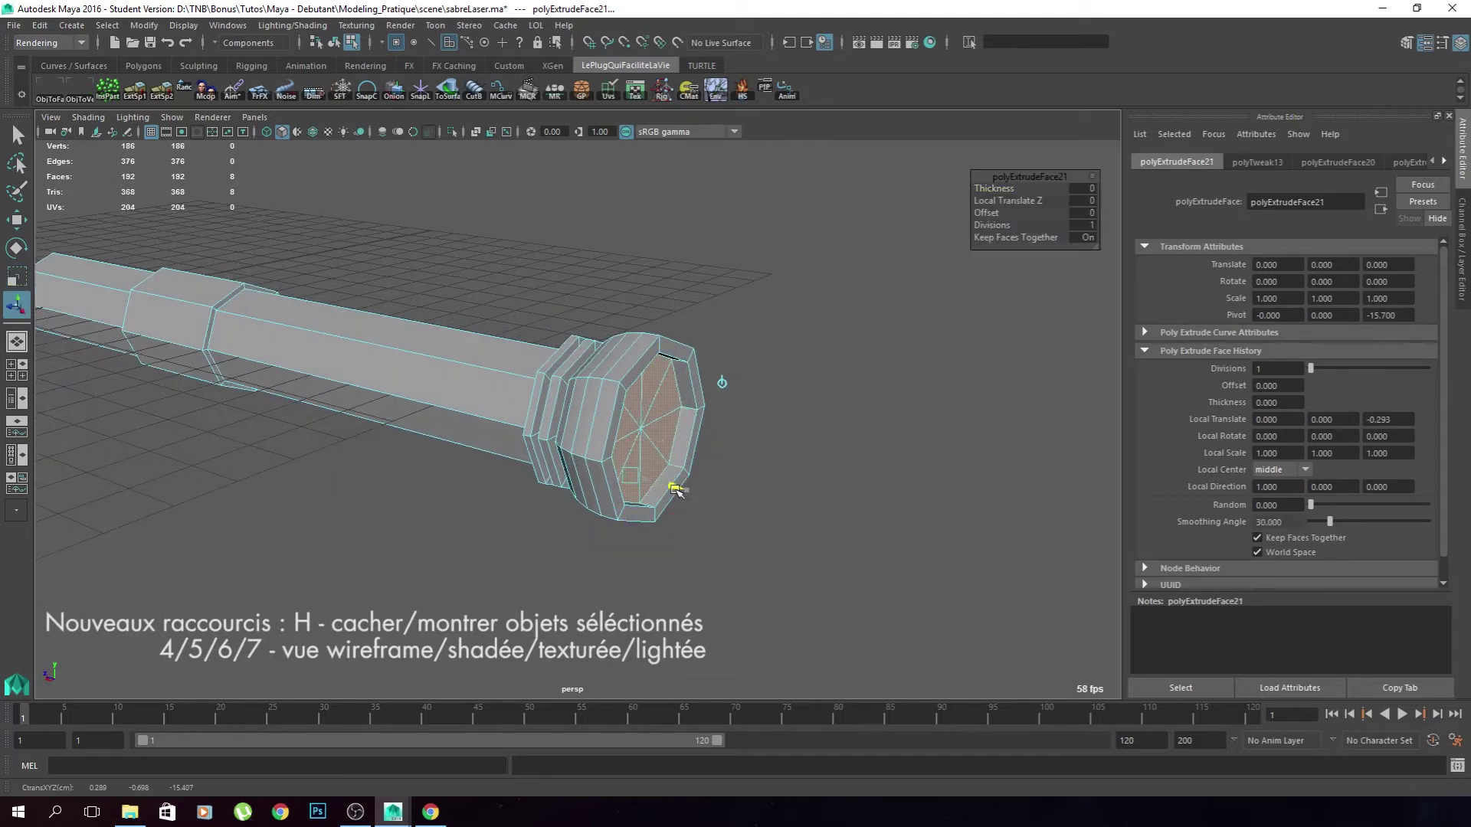
pyautogui.hotkey('ctrl', 'e')
pyautogui.moveTo(678, 488); pyautogui.dragTo(656, 481)
# Scale the recessed faces inward and extrude them deeper into the head.
pyautogui.press('r')
pyautogui.moveTo(814, 466); pyautogui.dragTo(812, 500, button='middle')
pyautogui.hotkey('ctrl', 'e')
pyautogui.moveTo(664, 475); pyautogui.dragTo(644, 470)
pyautogui.press('r')
pyautogui.moveTo(823, 475)
pyautogui.keyDown('alt'); pyautogui.mouseDown()
pyautogui.moveTo(755, 485)
pyautogui.moveTo(840, 491)
pyautogui.mouseUp(); pyautogui.keyUp('alt')
pyautogui.scroll(3, 754, 484)
pyautogui.click(552, 402)
pyautogui.keyDown('shift'); pyautogui.click(536, 426); pyautogui.keyUp('shift')
pyautogui.hotkey('ctrl', 'z')
pyautogui.hotkey('ctrl', 'z')
# Extrude the recessed faces outward into a rimmed emitter nozzle, and extrude its cap about 1.34 back inside to hollow it.
pyautogui.hotkey('ctrl', 'e')
pyautogui.moveTo(600, 468); pyautogui.dragTo(758, 460)
pyautogui.hotkey('ctrl', 'e')
pyautogui.hotkey('ctrl', 'e')
pyautogui.press('w')
pyautogui.moveTo(655, 431)
pyautogui.mouseDown()
pyautogui.moveTo(612, 426)
pyautogui.moveTo(635, 429)
pyautogui.mouseUp()
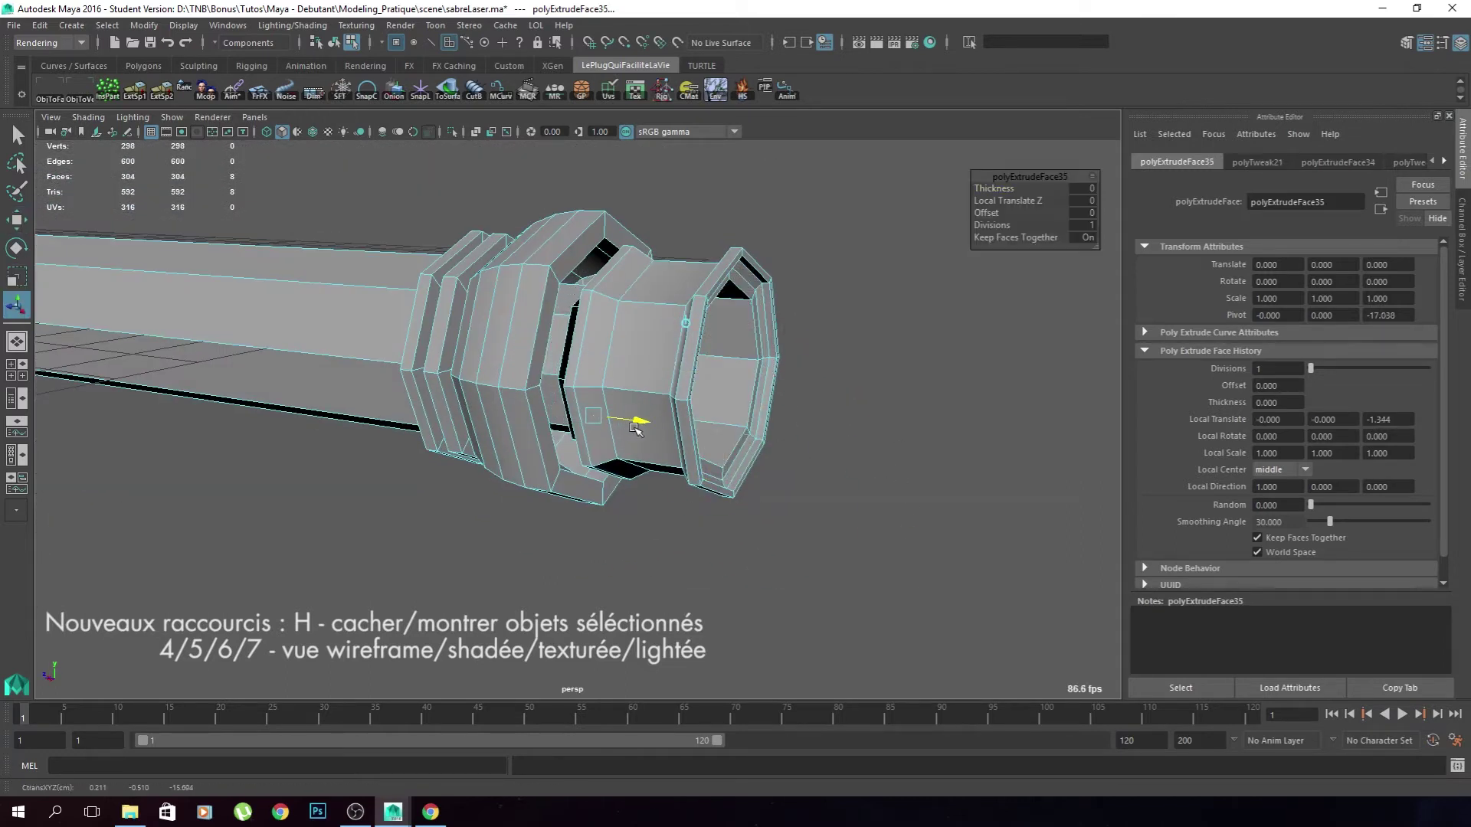
# Deselect the faces, return to object mode and examine the handle's overall shape.
pyautogui.click(763, 481)
pyautogui.keyDown('alt'); pyautogui.moveTo(761, 479); pyautogui.dragTo(676, 493, button='right'); pyautogui.keyUp('alt')
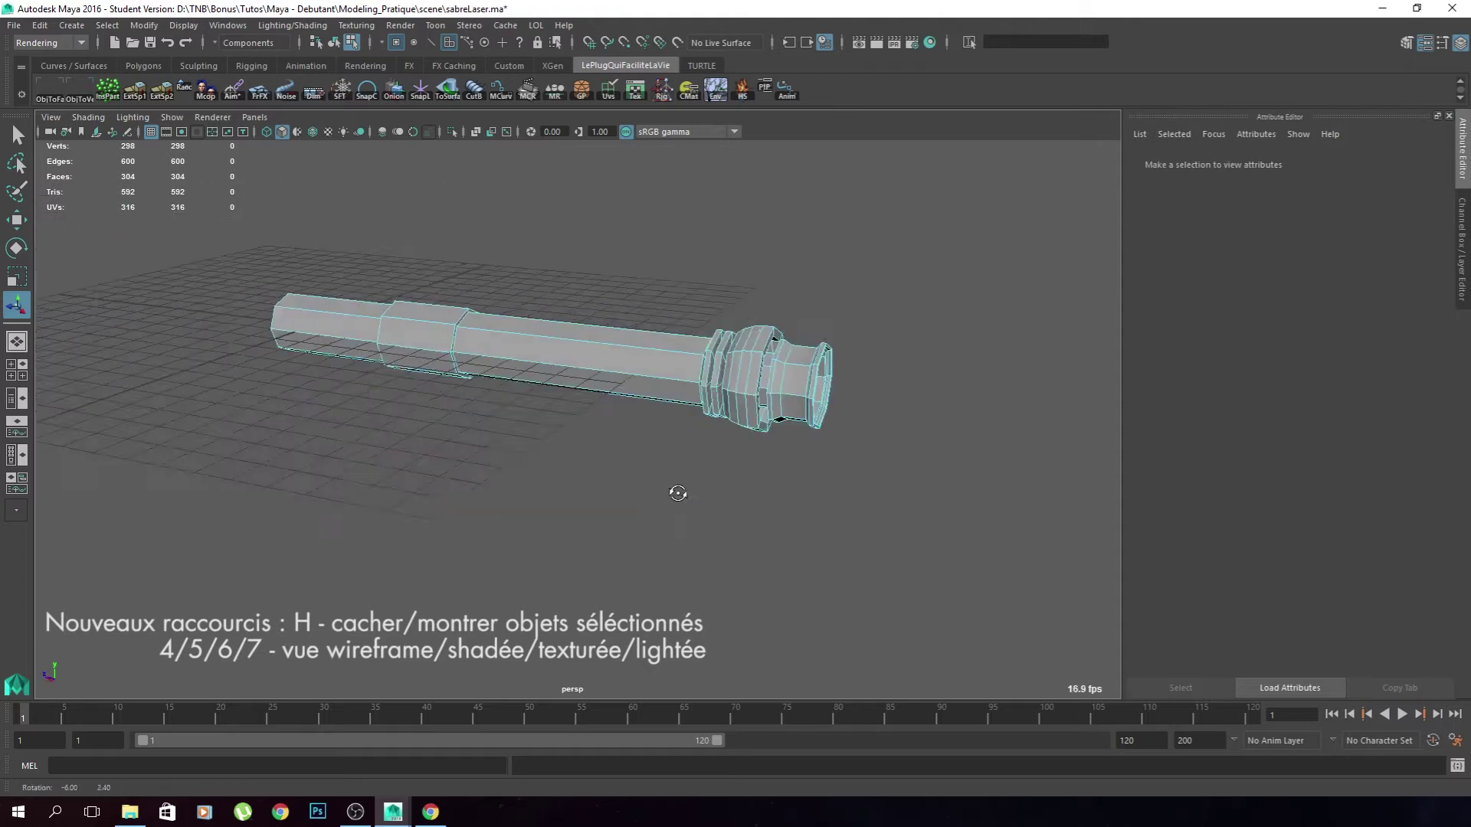
pyautogui.keyDown('alt'); pyautogui.moveTo(676, 492); pyautogui.dragTo(727, 412); pyautogui.keyUp('alt')
pyautogui.press('F8')
pyautogui.click(491, 446)
pyautogui.keyDown('alt'); pyautogui.moveTo(483, 445); pyautogui.dragTo(552, 437); pyautogui.keyUp('alt')
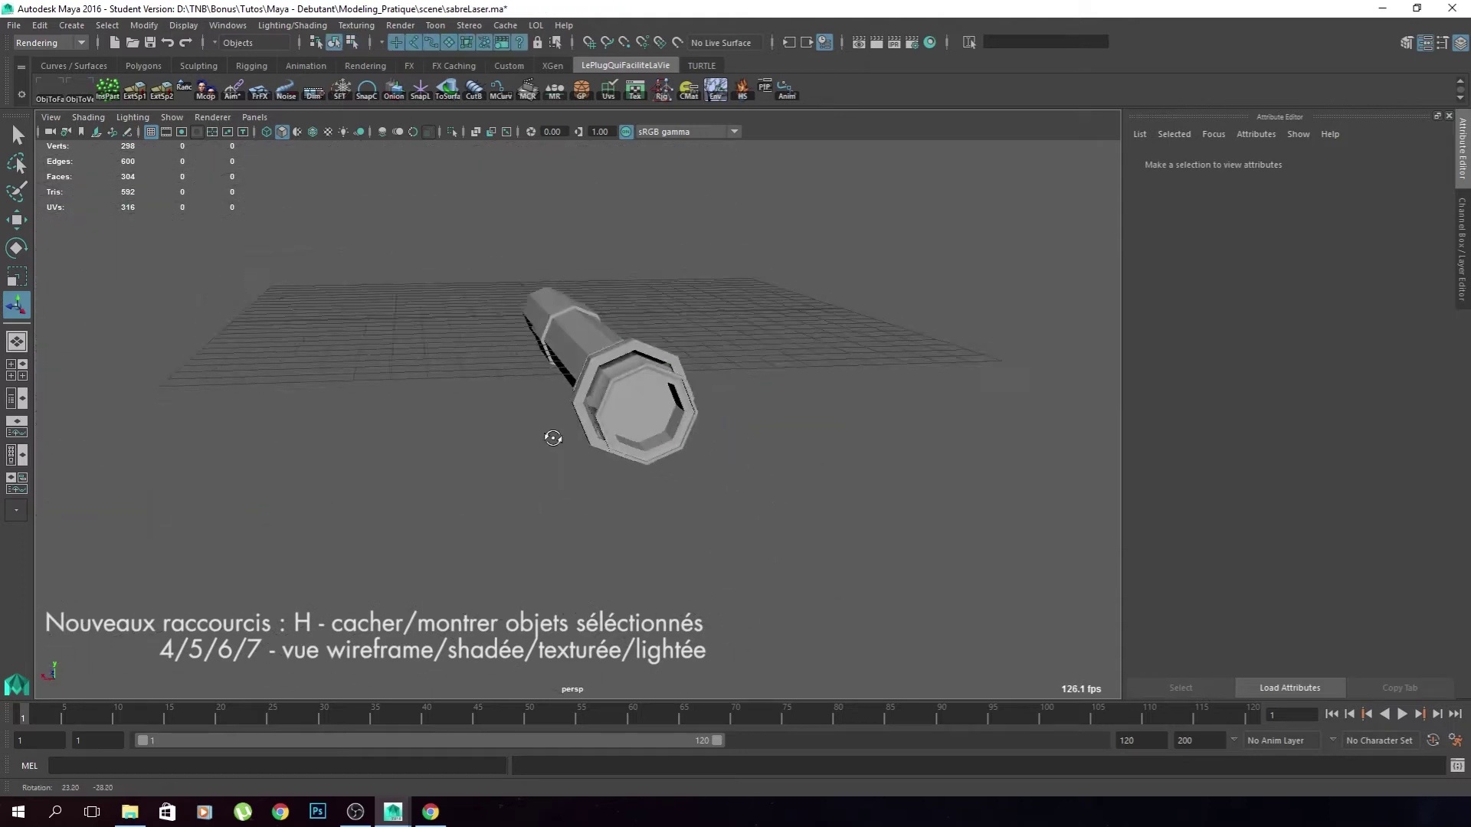
# Return the handle to face selection and enable camera based selection for the Select Tool.
pyautogui.keyDown('alt'); pyautogui.moveTo(551, 437); pyautogui.dragTo(749, 457, button='right'); pyautogui.keyUp('alt')
pyautogui.click(680, 414)
pyautogui.scroll(5, 681, 415)
pyautogui.moveTo(743, 379); pyautogui.dragTo(737, 423, button='right')
pyautogui.keyDown('alt'); pyautogui.moveTo(735, 427); pyautogui.dragTo(700, 437); pyautogui.keyUp('alt')
pyautogui.click(699, 421)
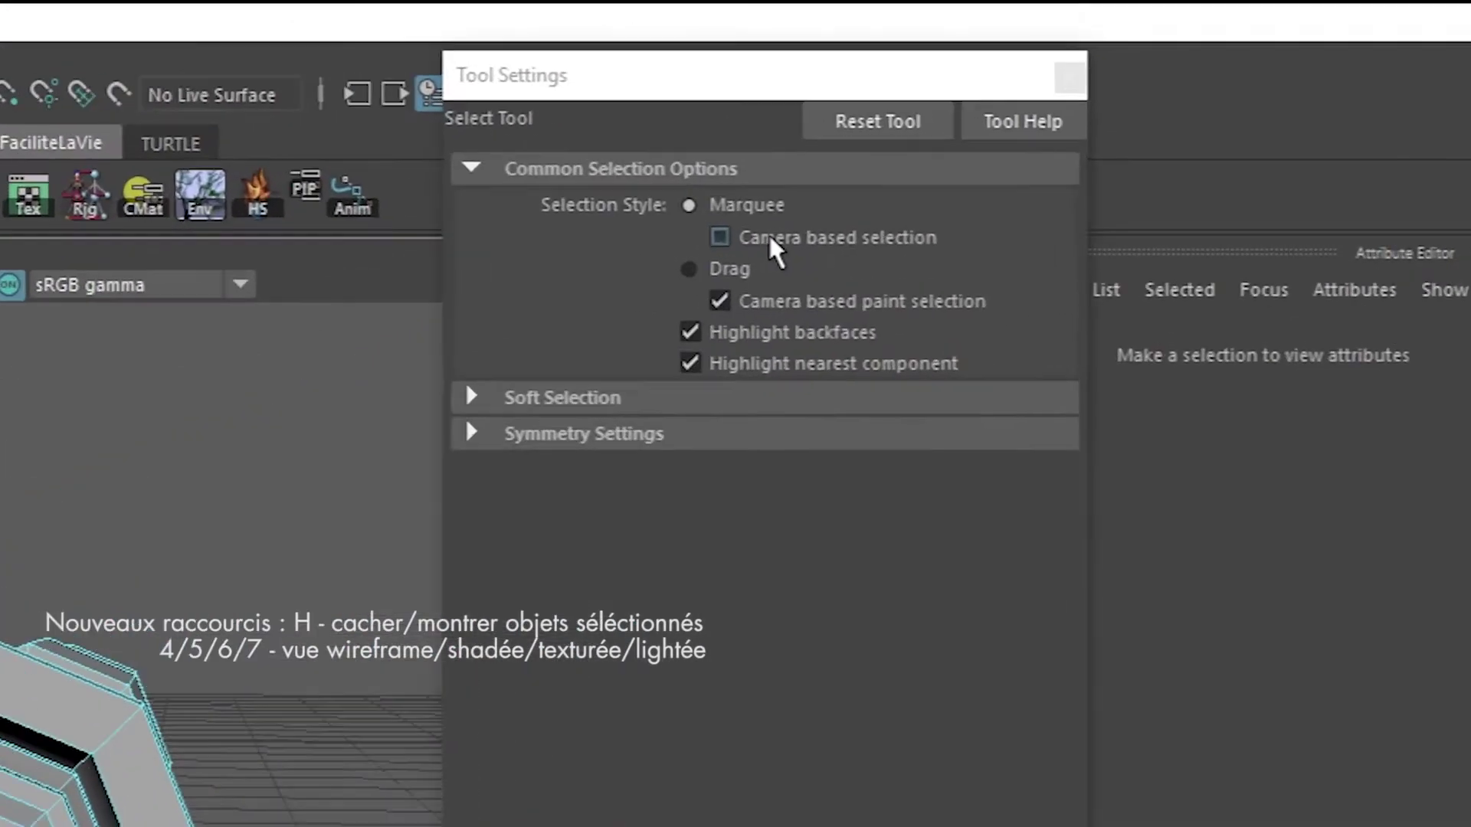
pyautogui.click(960, 110)
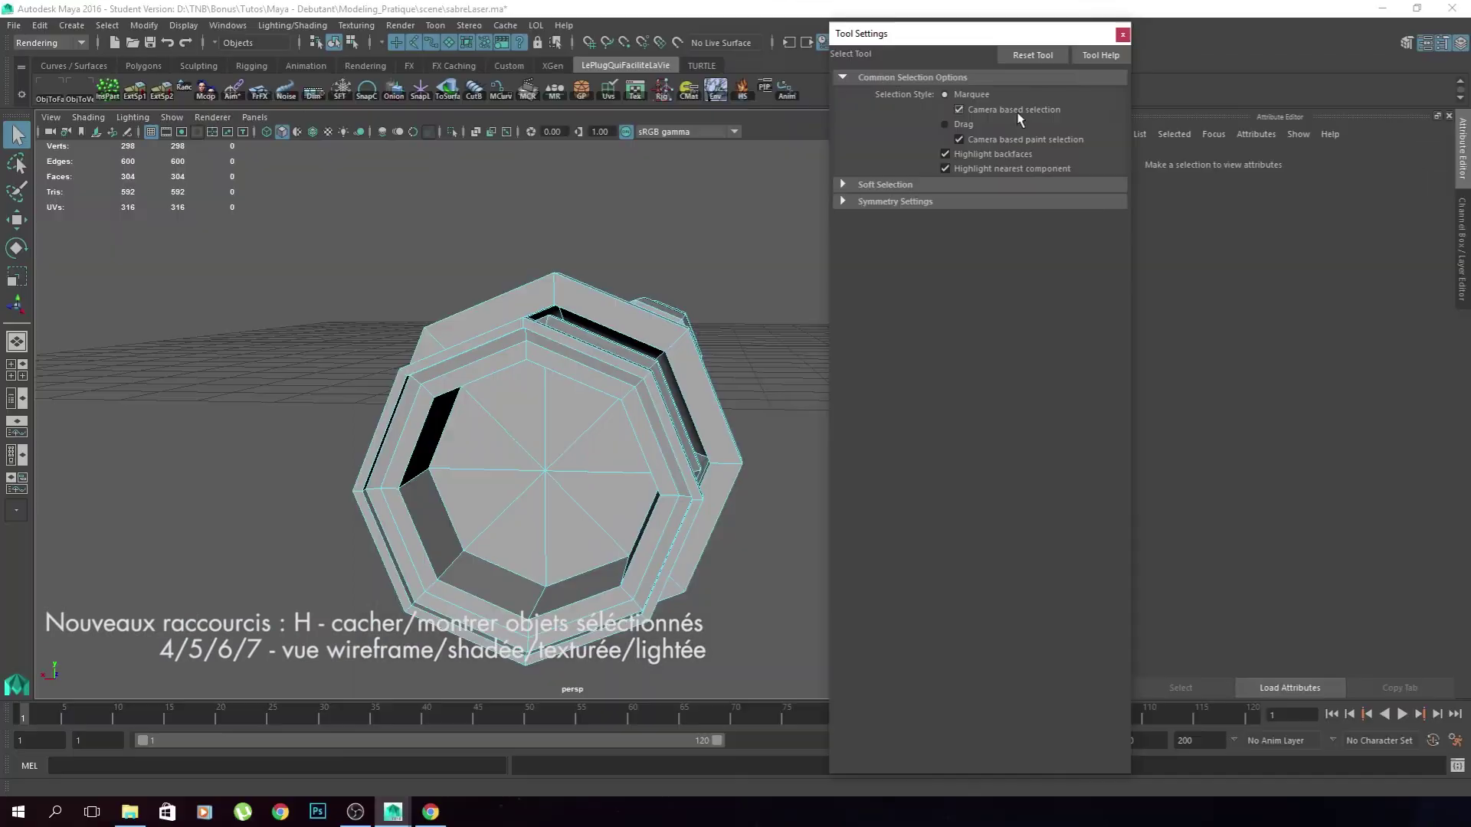
pyautogui.click(1122, 34)
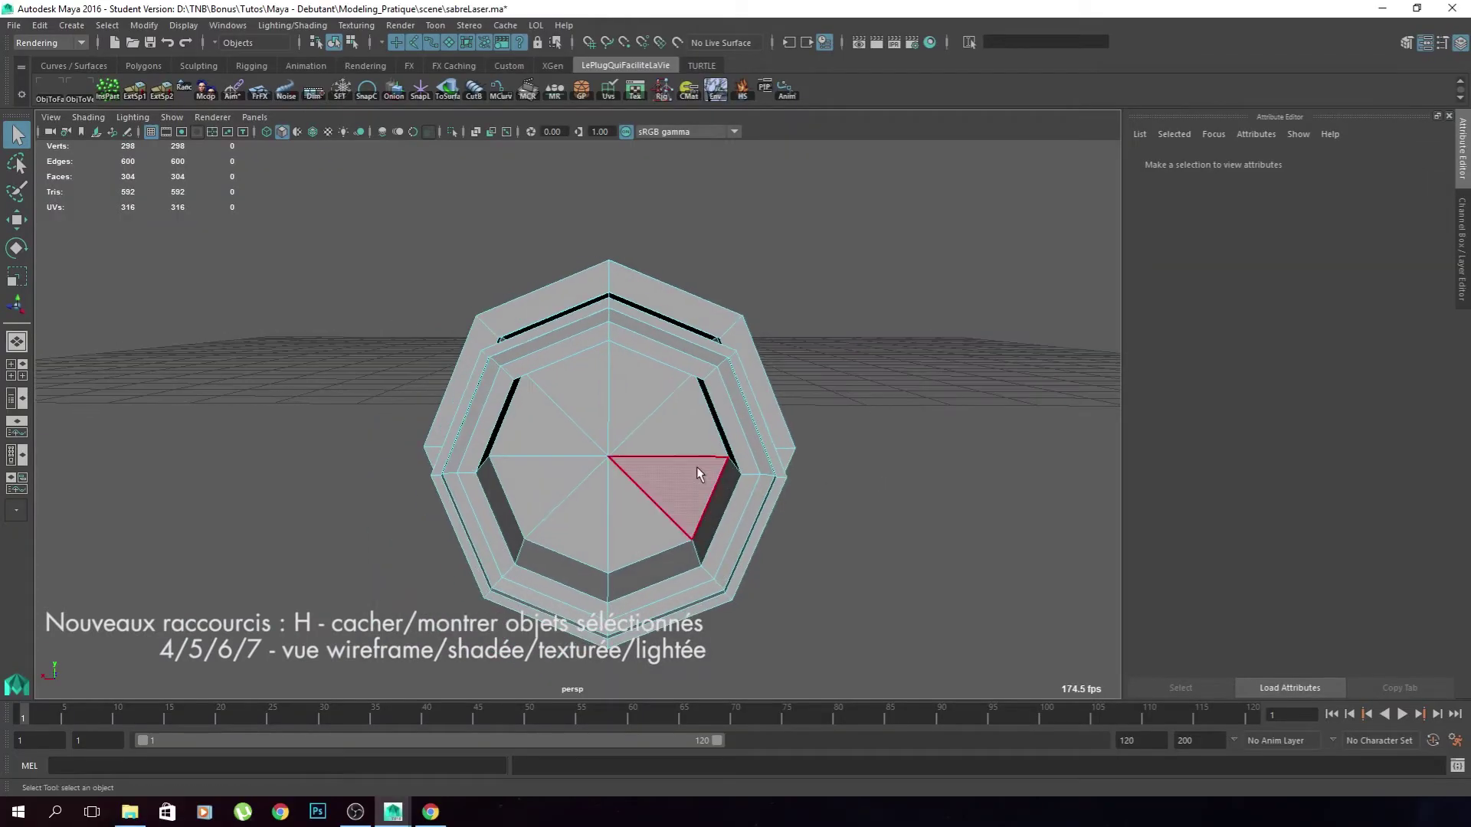
# Delete all the triangular faces that close the inside of the emitter nozzle.
pyautogui.click(644, 441)
pyautogui.keyDown('shift'); pyautogui.click(594, 425); pyautogui.keyUp('shift')
pyautogui.keyDown('shift'); pyautogui.click(579, 429); pyautogui.keyUp('shift')
pyautogui.keyDown('shift'); pyautogui.click(586, 414); pyautogui.keyUp('shift')
pyautogui.keyDown('shift'); pyautogui.click(584, 475); pyautogui.keyUp('shift')
pyautogui.keyDown('shift'); pyautogui.click(597, 498); pyautogui.keyUp('shift')
pyautogui.press('Delete')
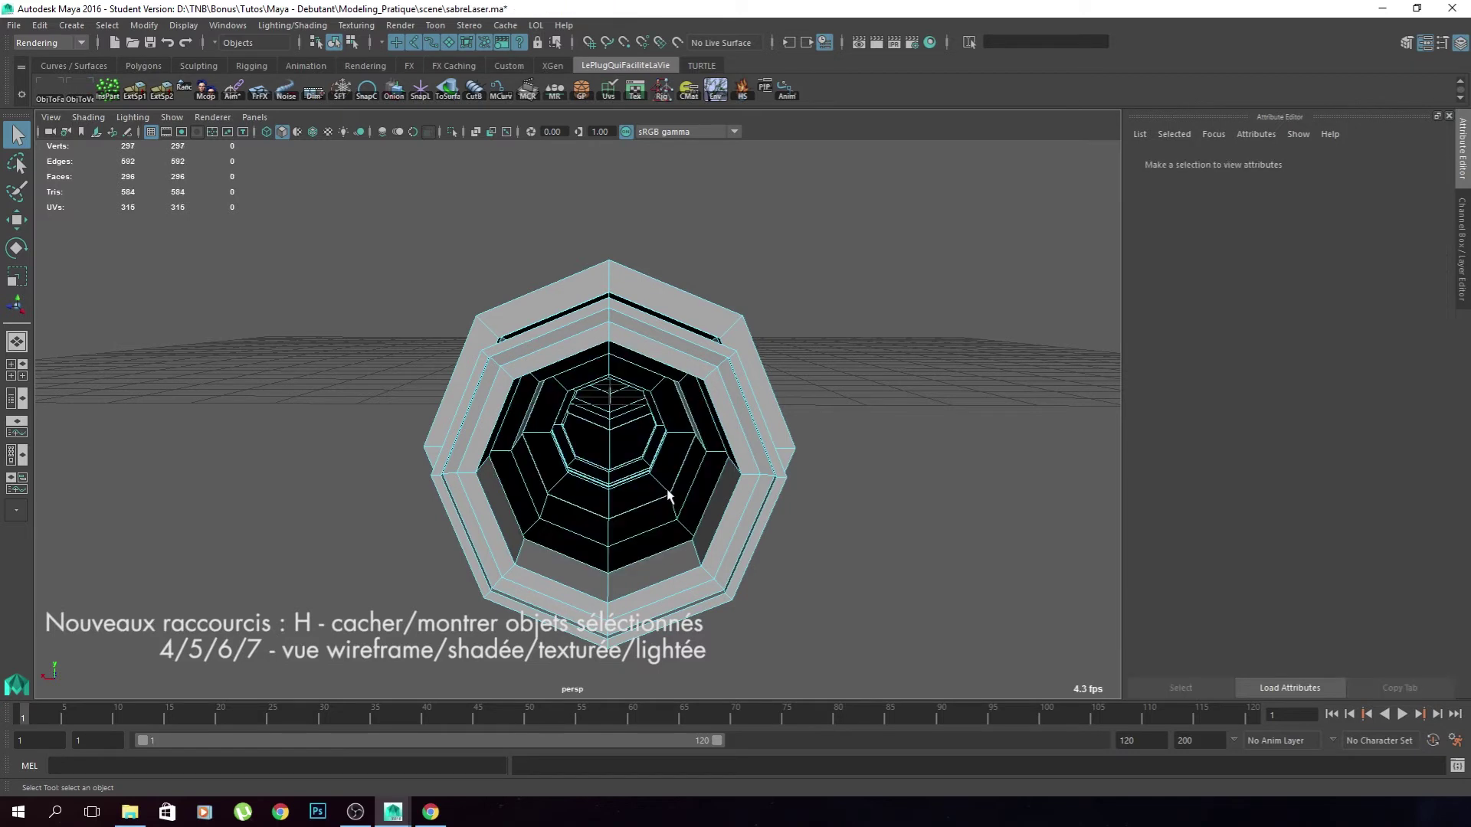
# Select one side face of the collar section and extrude it outward by about 0.615.
pyautogui.keyDown('alt'); pyautogui.moveTo(667, 489); pyautogui.dragTo(773, 502); pyautogui.keyUp('alt')
pyautogui.click(566, 354)
pyautogui.scroll(3, 572, 403)
pyautogui.keyDown('alt'); pyautogui.moveTo(572, 403); pyautogui.dragTo(603, 427); pyautogui.keyUp('alt')
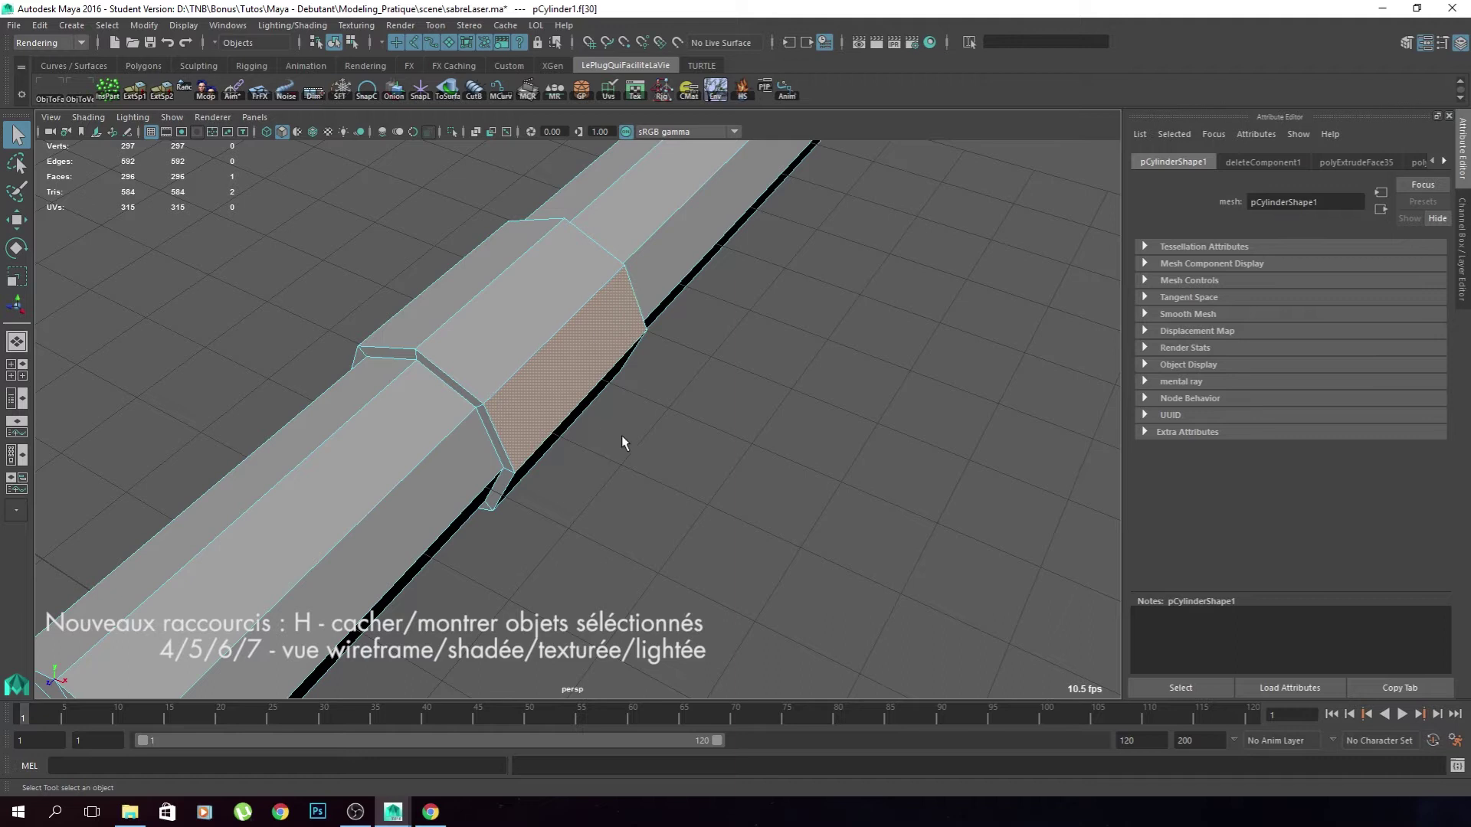
pyautogui.keyDown('alt'); pyautogui.moveTo(881, 468); pyautogui.dragTo(866, 453); pyautogui.keyUp('alt')
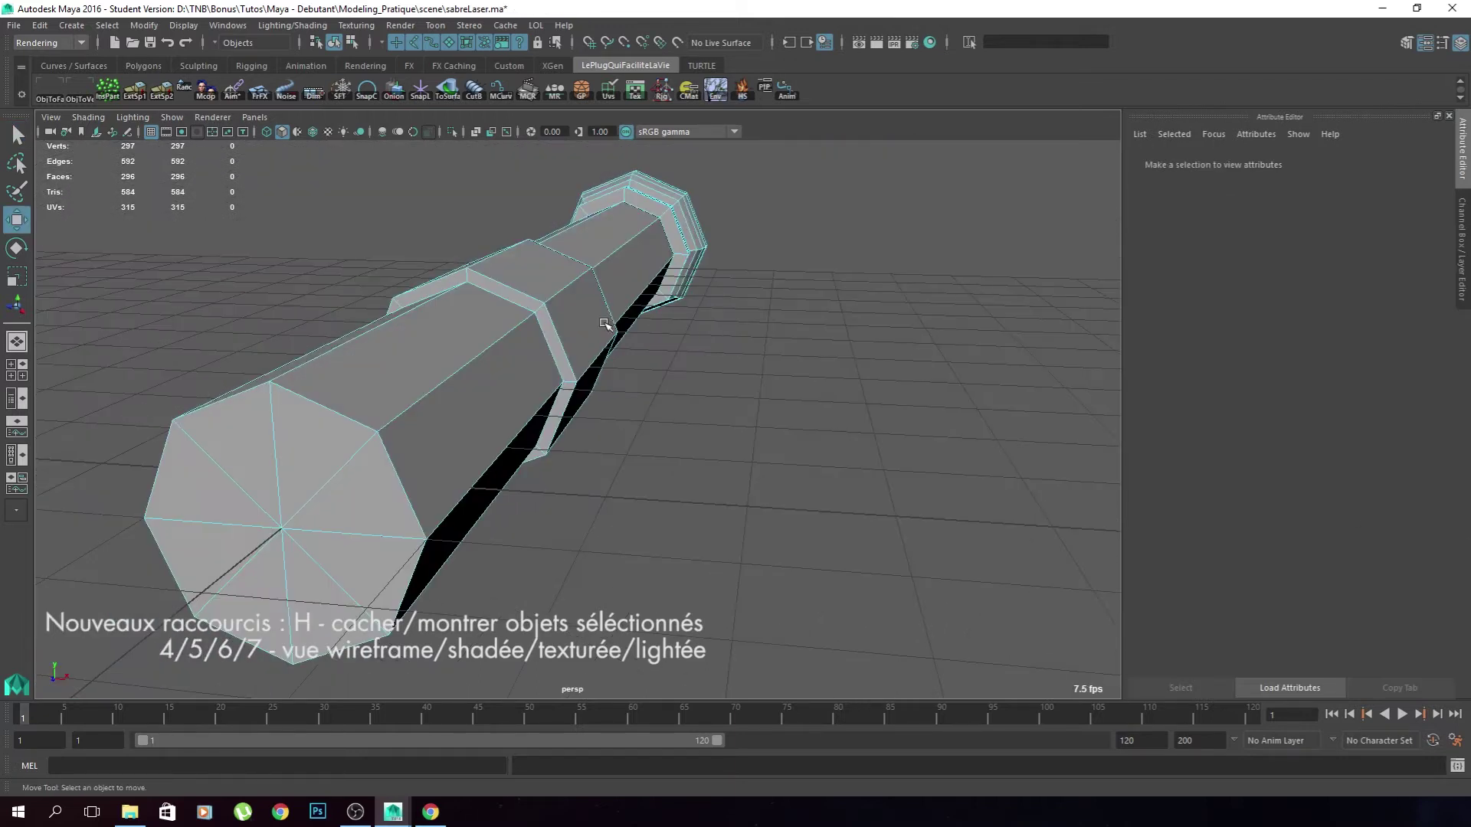
pyautogui.click(588, 322)
pyautogui.hotkey('ctrl', 'e')
pyautogui.moveTo(643, 308); pyautogui.dragTo(691, 293)
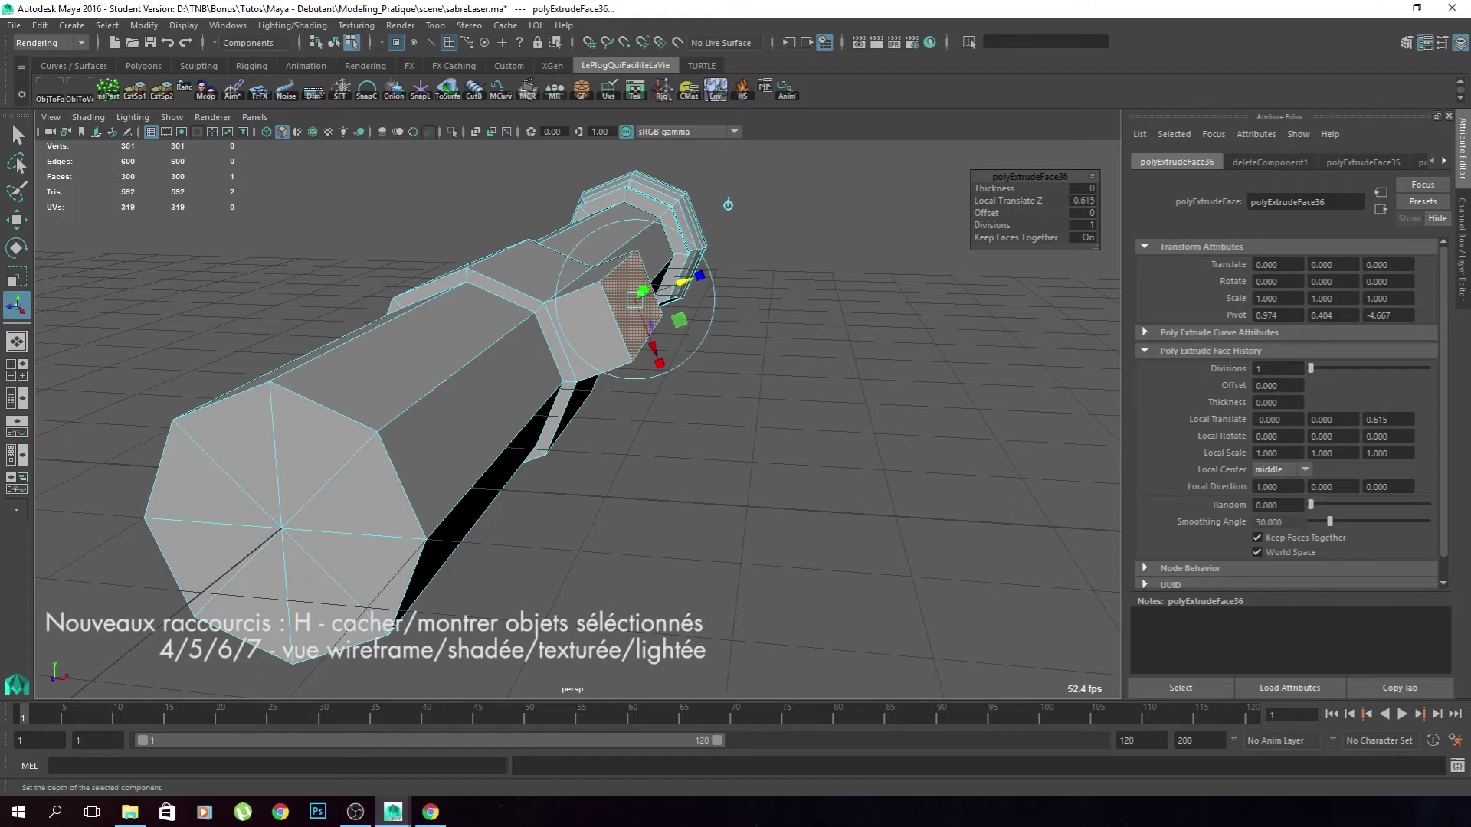
# Inset the raised collar block's outer face and extrude the inner face inward to form a recess.
pyautogui.hotkey('ctrl', 'e')
pyautogui.moveTo(659, 363); pyautogui.dragTo(643, 349)
pyautogui.moveTo(635, 298); pyautogui.dragTo(629, 307)
pyautogui.hotkey('ctrl', 'e')
pyautogui.keyDown('alt'); pyautogui.moveTo(805, 525); pyautogui.dragTo(774, 385); pyautogui.keyUp('alt')
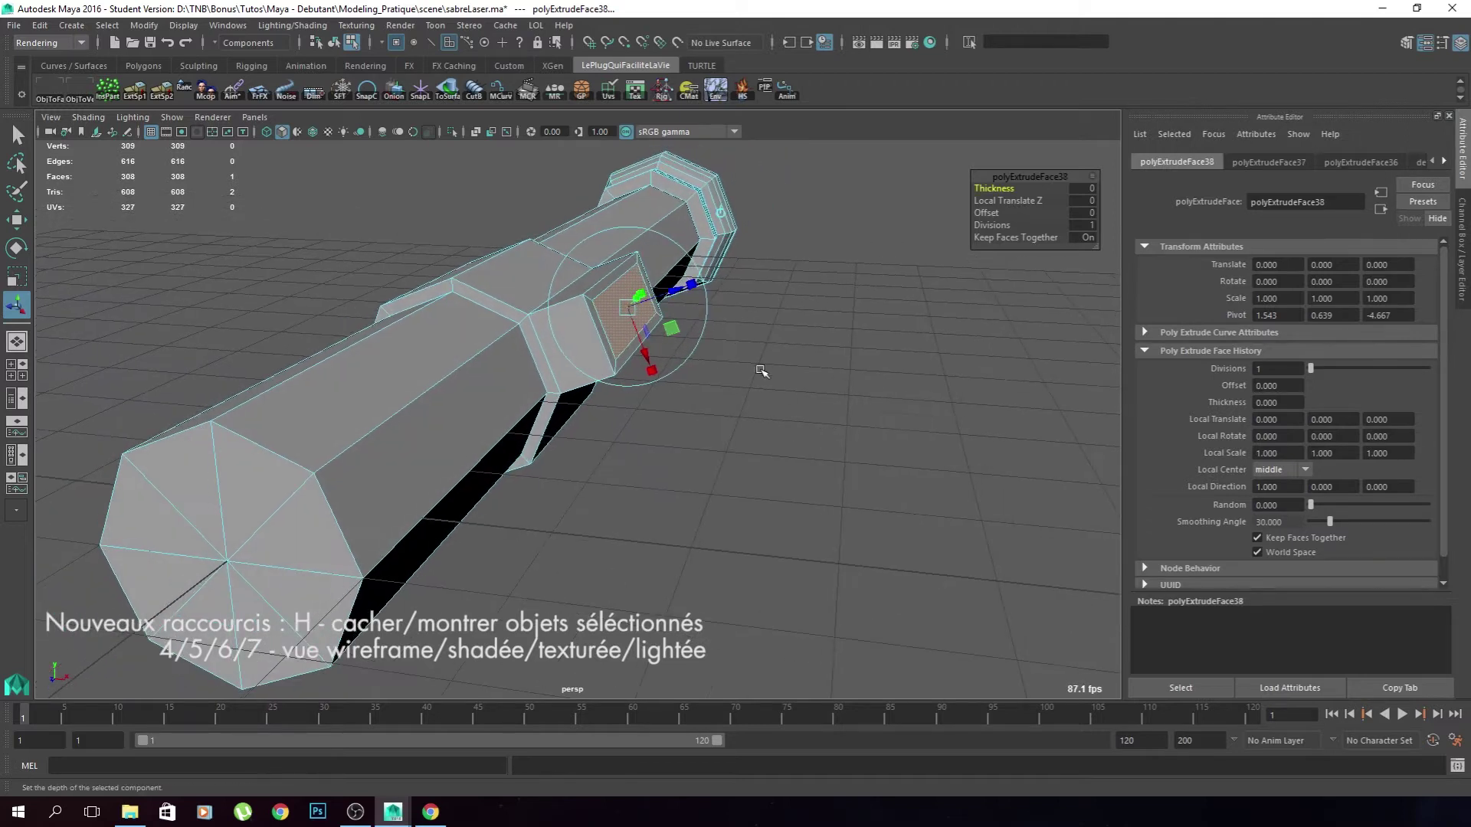
pyautogui.moveTo(677, 291); pyautogui.dragTo(638, 310)
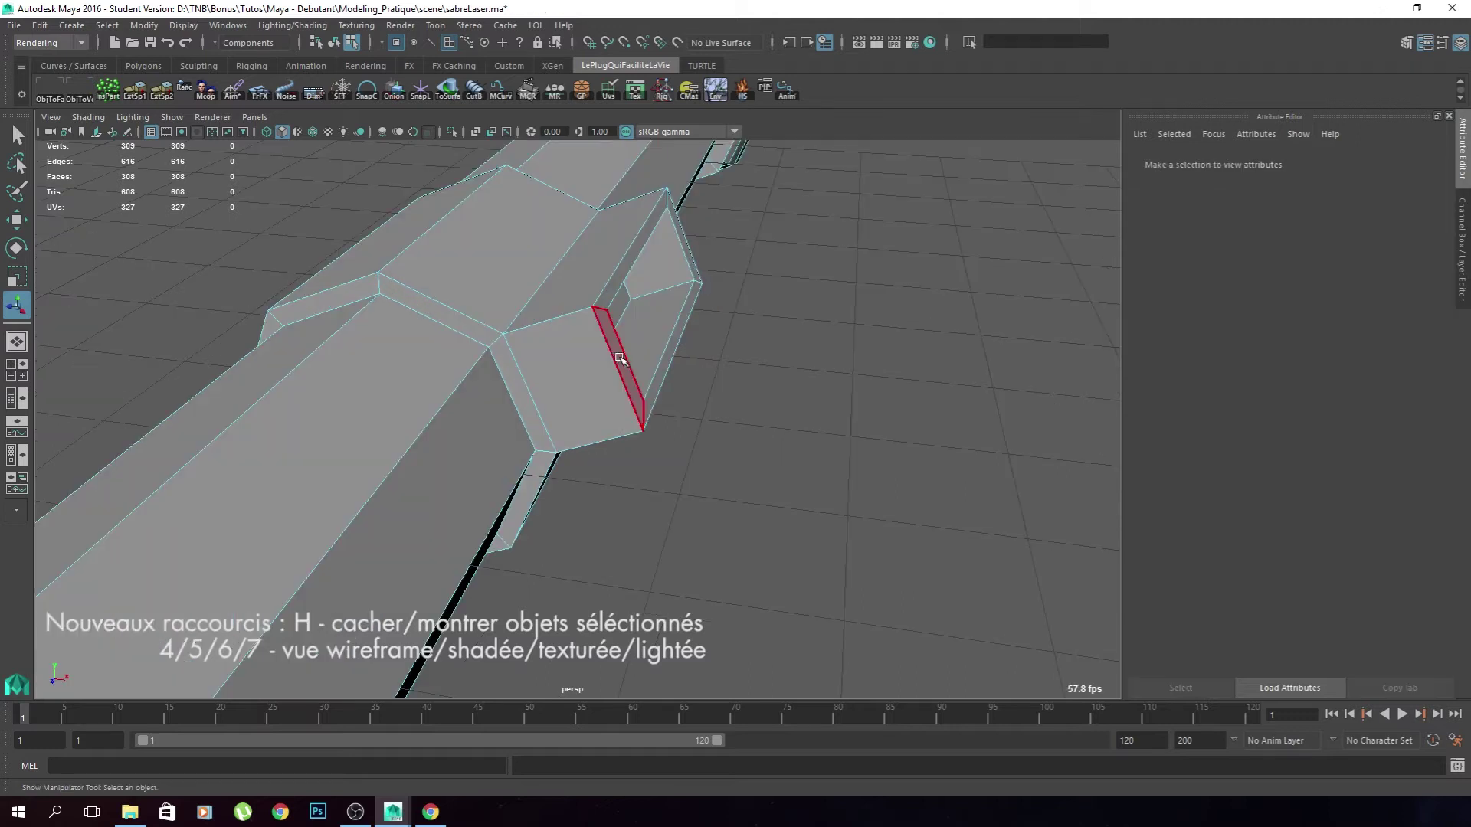
# Select the four narrow rim faces around the block's recess and set the Move Tool's axis orientation to Component.
pyautogui.click(623, 360)
pyautogui.keyDown('shift'); pyautogui.doubleClick(606, 297); pyautogui.keyUp('shift')
pyautogui.press('w')
pyautogui.keyDown('alt'); pyautogui.moveTo(682, 394); pyautogui.dragTo(659, 348); pyautogui.keyUp('alt')
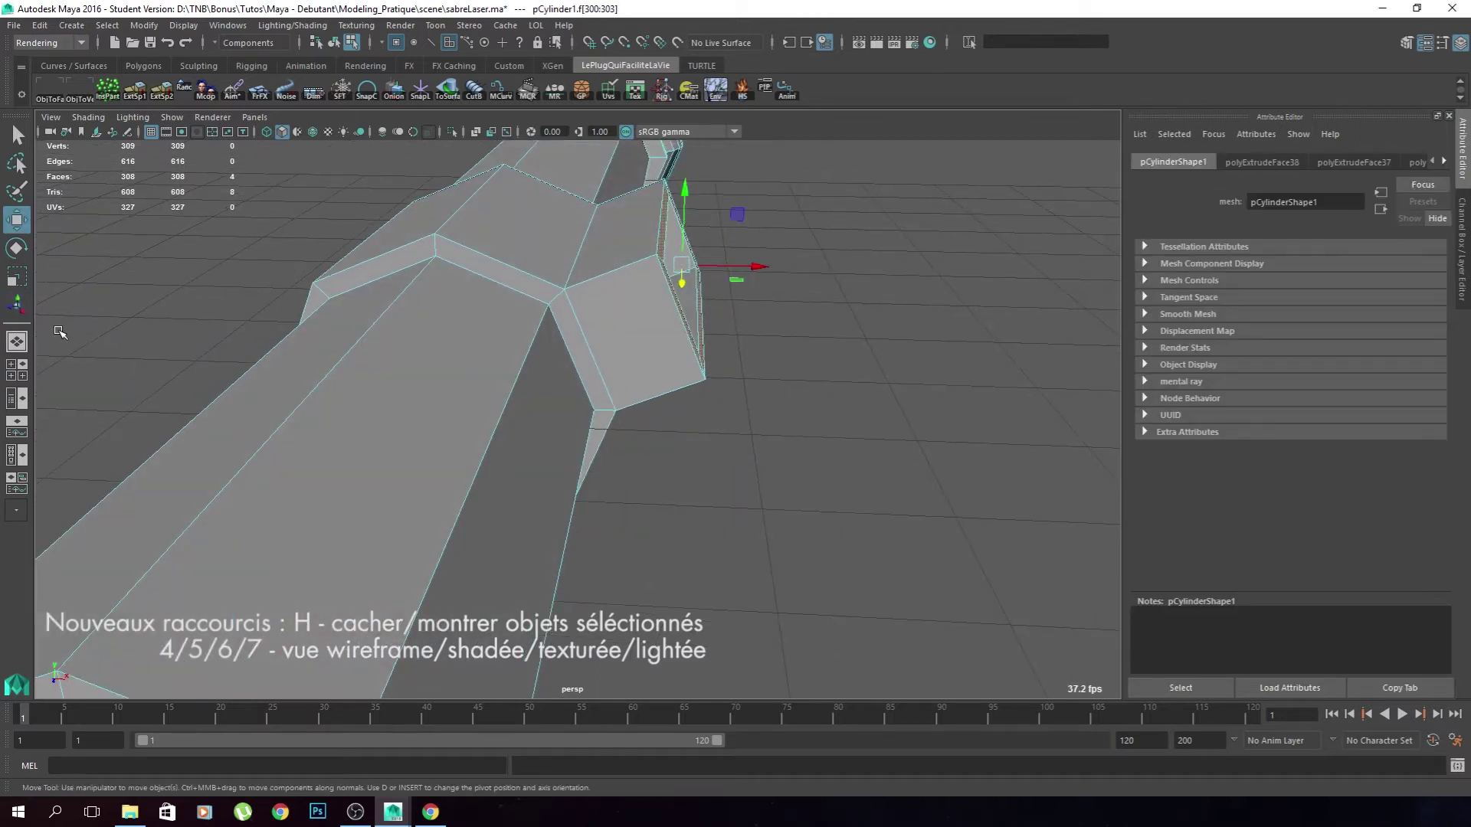
pyautogui.doubleClick(17, 220)
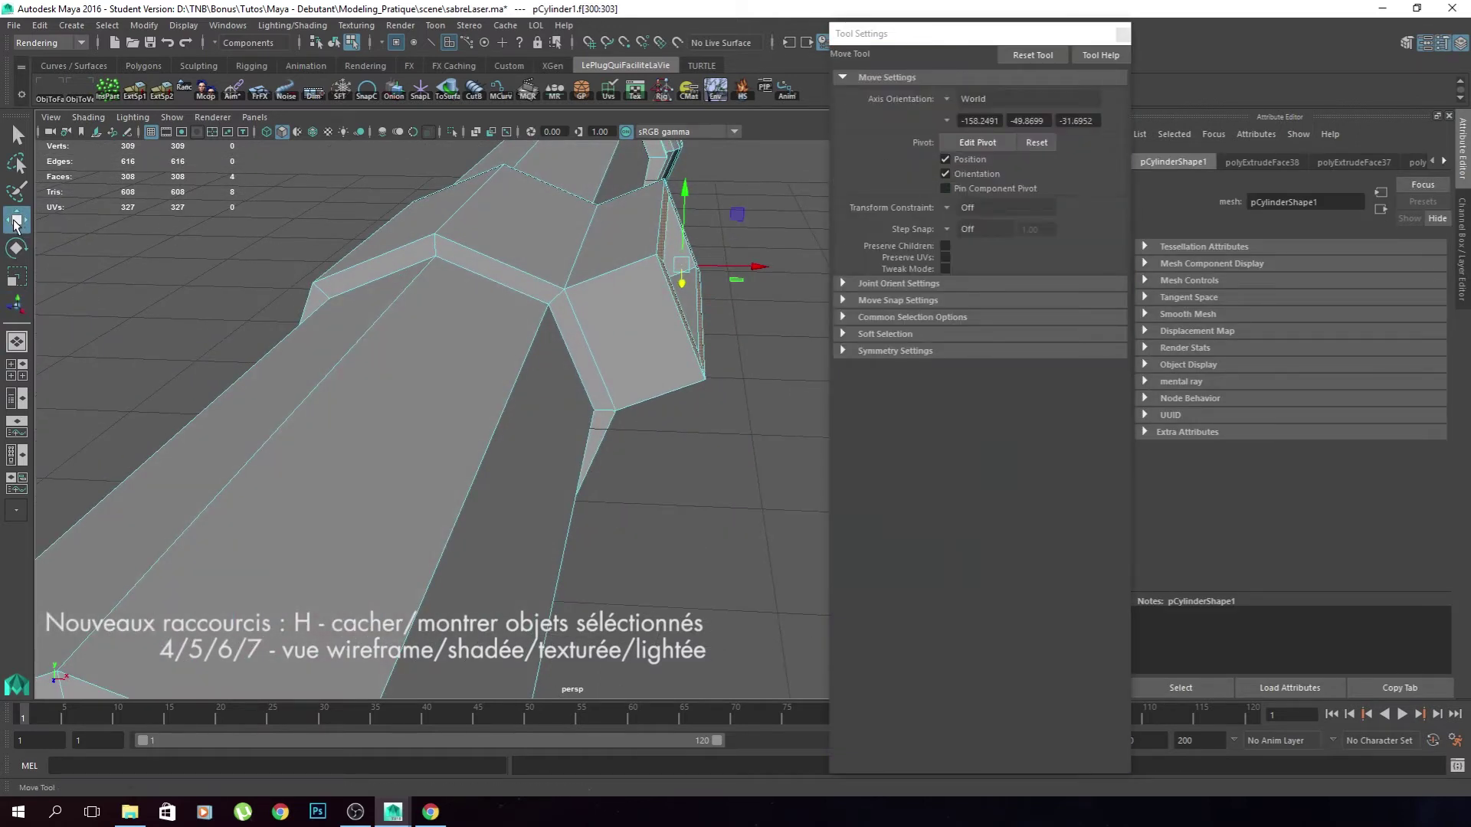
pyautogui.click(950, 101)
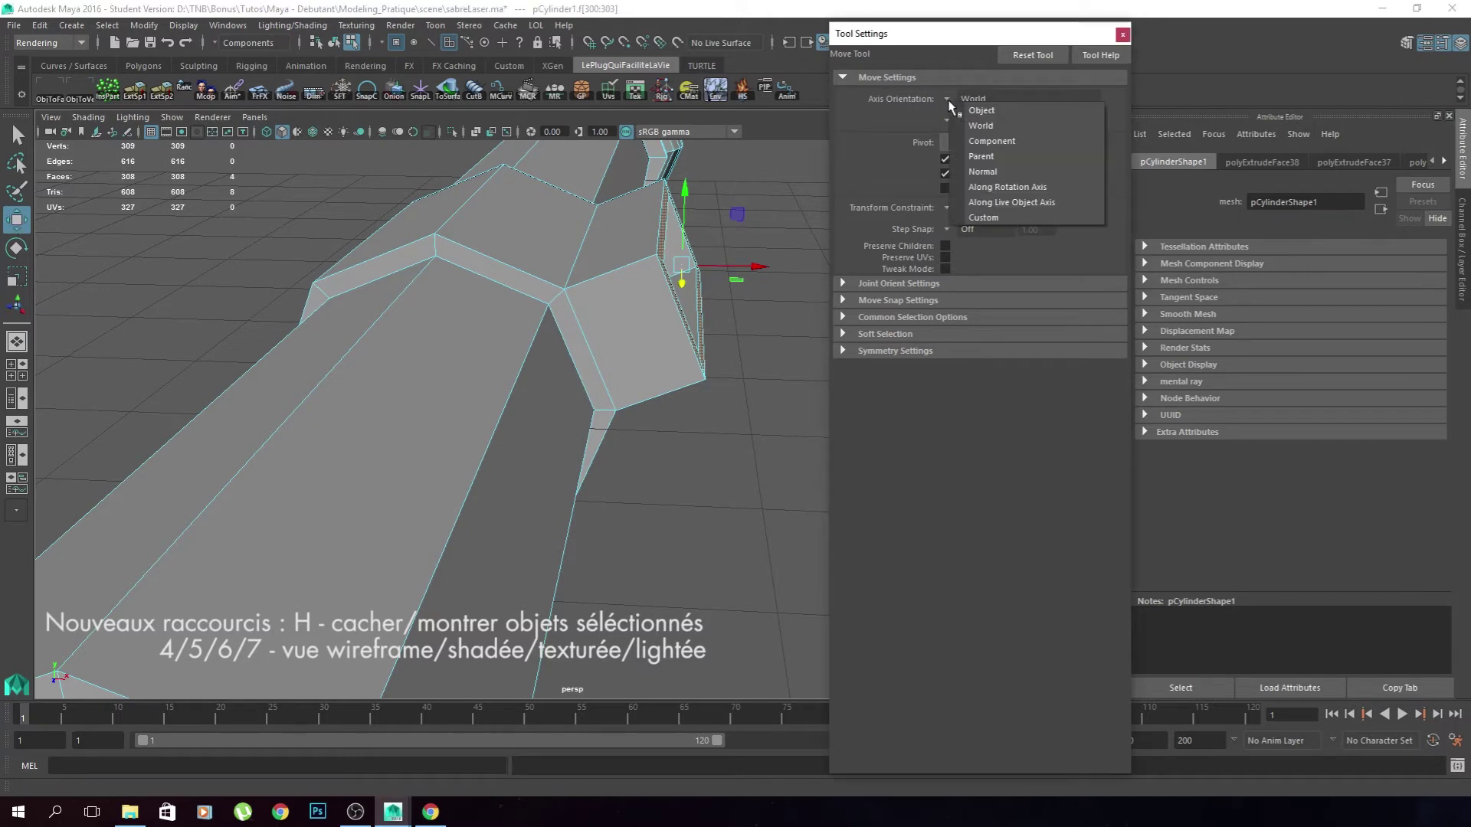
pyautogui.click(977, 141)
pyautogui.keyDown('alt'); pyautogui.moveTo(758, 270); pyautogui.dragTo(709, 415); pyautogui.keyUp('alt')
# Select the ring of side faces on the rear section and extrude them with Keep Faces Together off.
pyautogui.press('q')
pyautogui.click(580, 389)
pyautogui.moveTo(554, 410)
pyautogui.keyDown('alt'); pyautogui.mouseDown()
pyautogui.moveTo(671, 389)
pyautogui.moveTo(625, 371)
pyautogui.moveTo(493, 412)
pyautogui.moveTo(576, 401)
pyautogui.mouseUp(); pyautogui.keyUp('alt')
pyautogui.doubleClick(671, 389)
pyautogui.hotkey('ctrl', 'e')
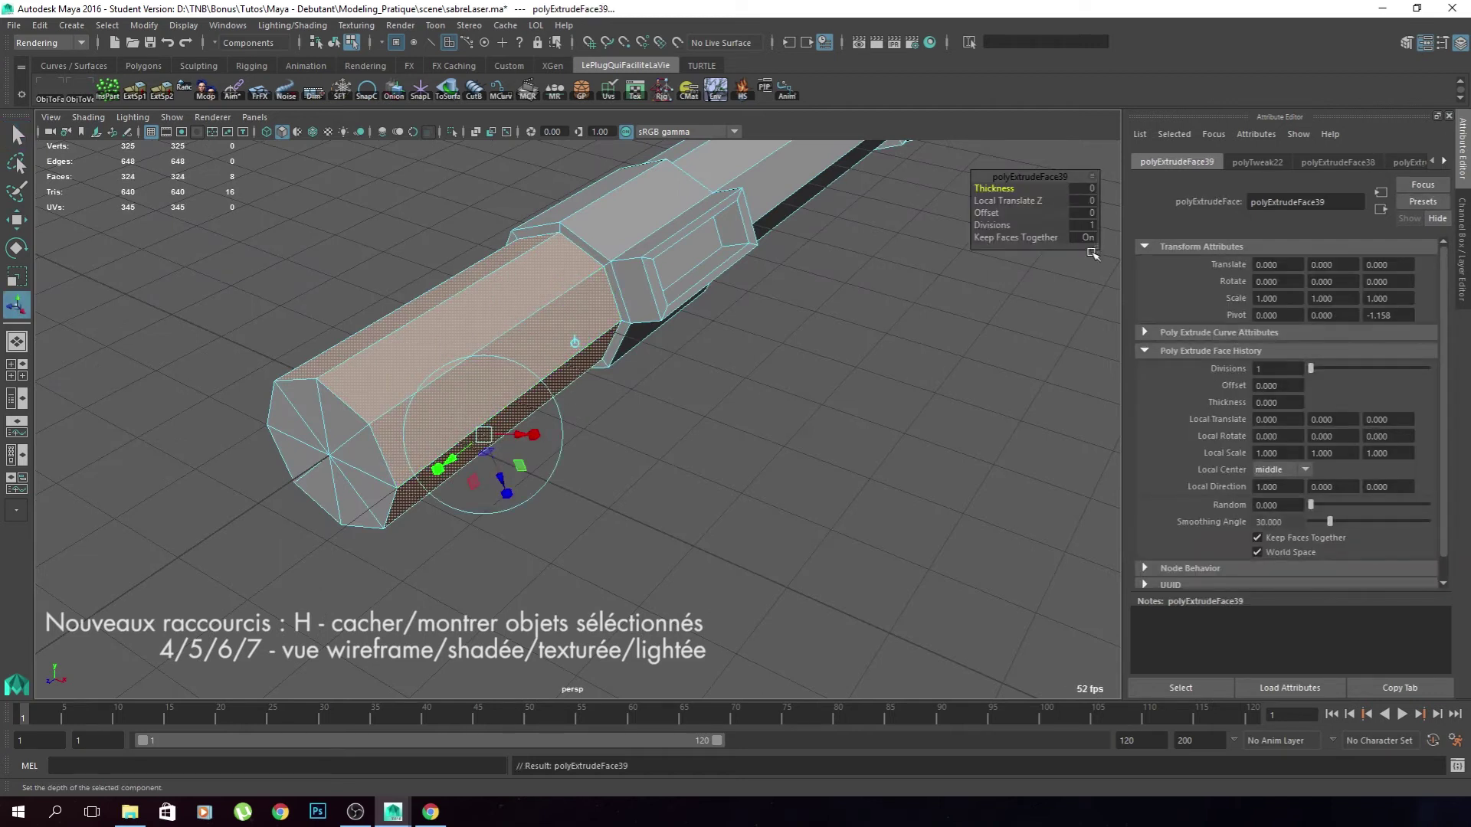
pyautogui.click(1070, 237)
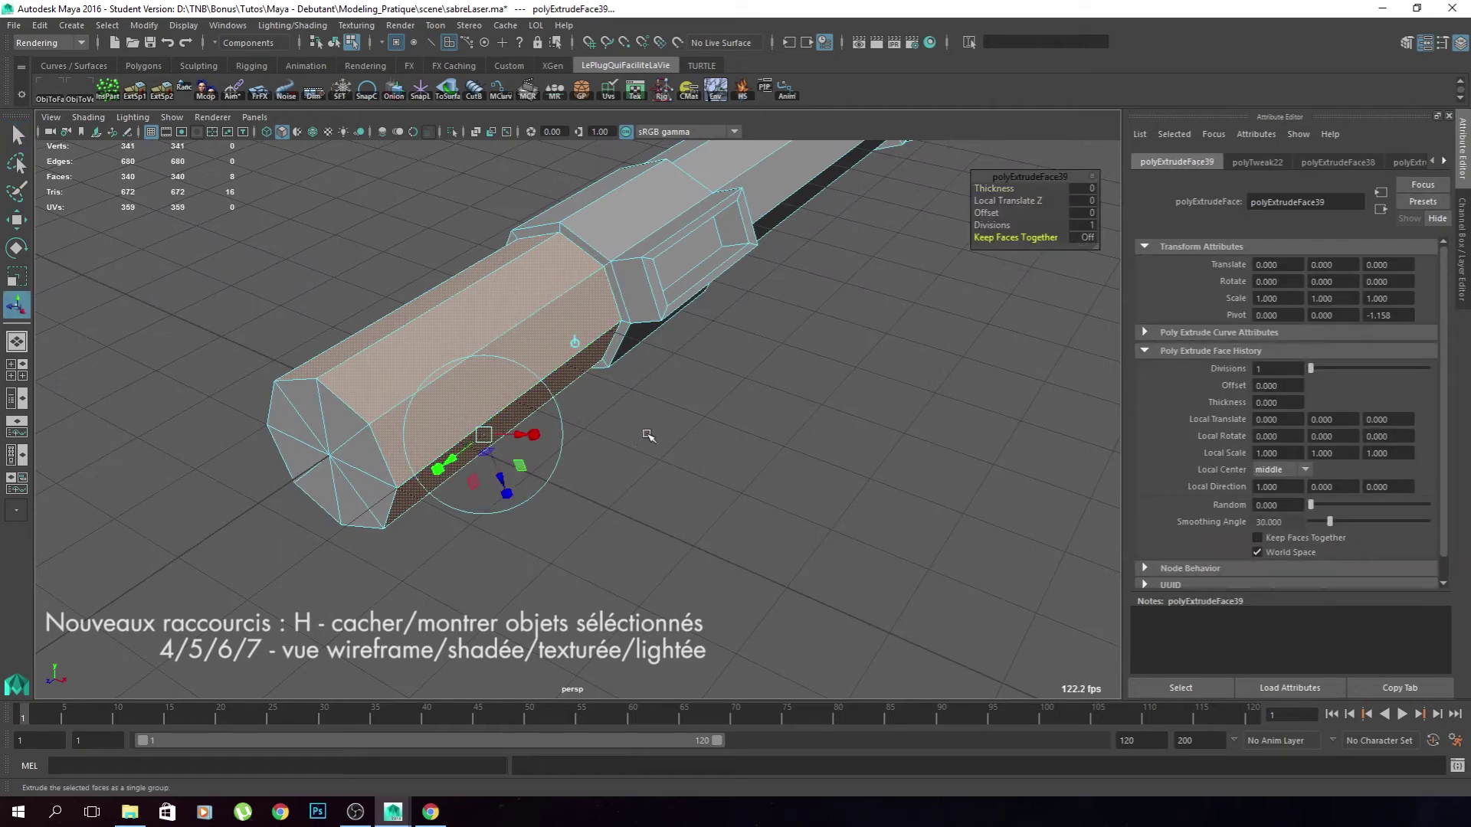
# Scale the separately extruded rear faces locally to about 0.724, 0.908 and 0.797 to inset each panel.
pyautogui.keyDown('alt'); pyautogui.moveTo(554, 511); pyautogui.dragTo(502, 462); pyautogui.keyUp('alt')
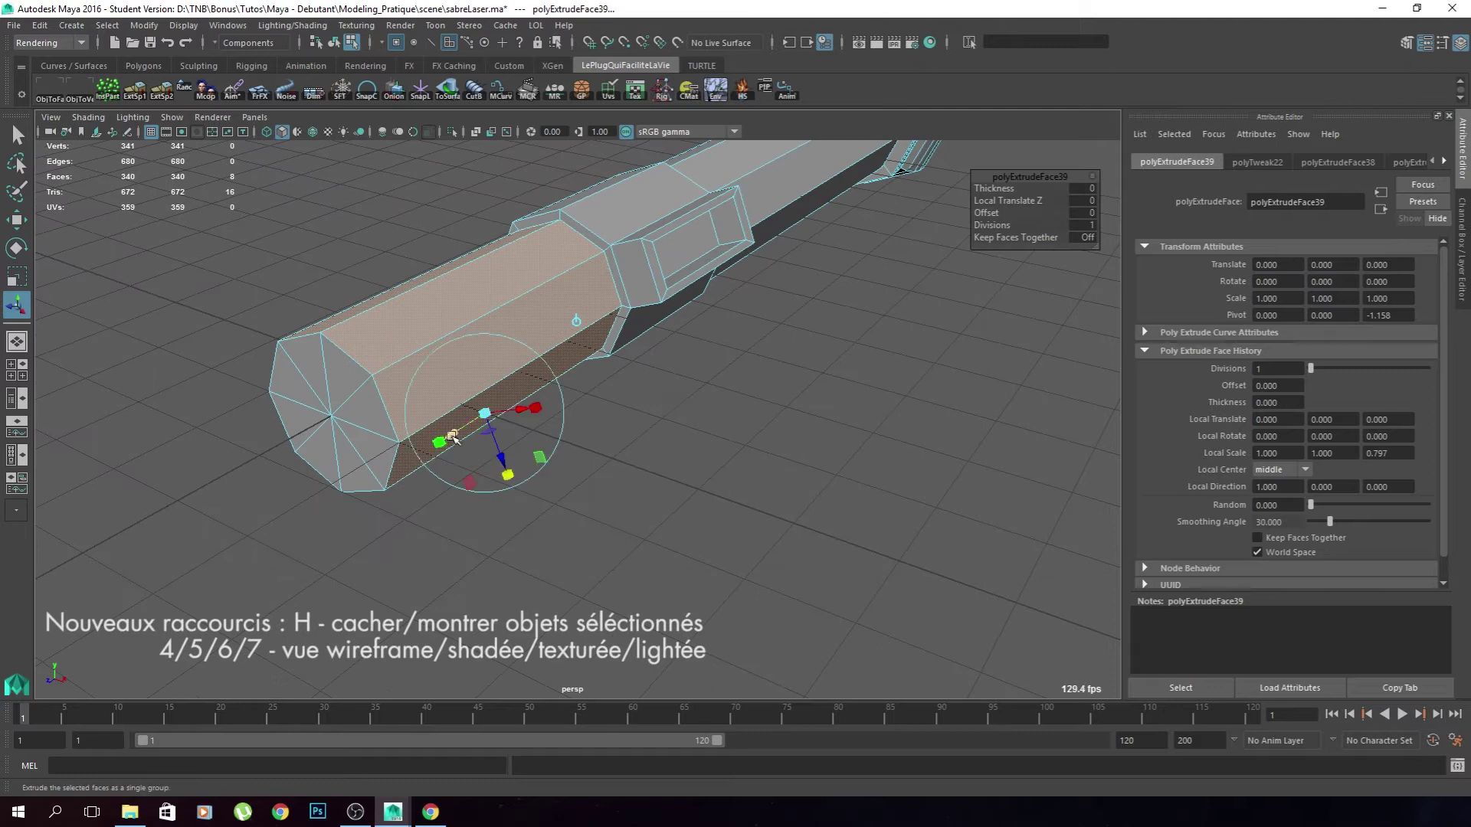
pyautogui.moveTo(537, 410); pyautogui.dragTo(522, 413)
pyautogui.moveTo(439, 442); pyautogui.dragTo(445, 439)
# Extrude the inset rear panels outward by about 0.135 to form raised grip ribs.
pyautogui.hotkey('ctrl', 'e')
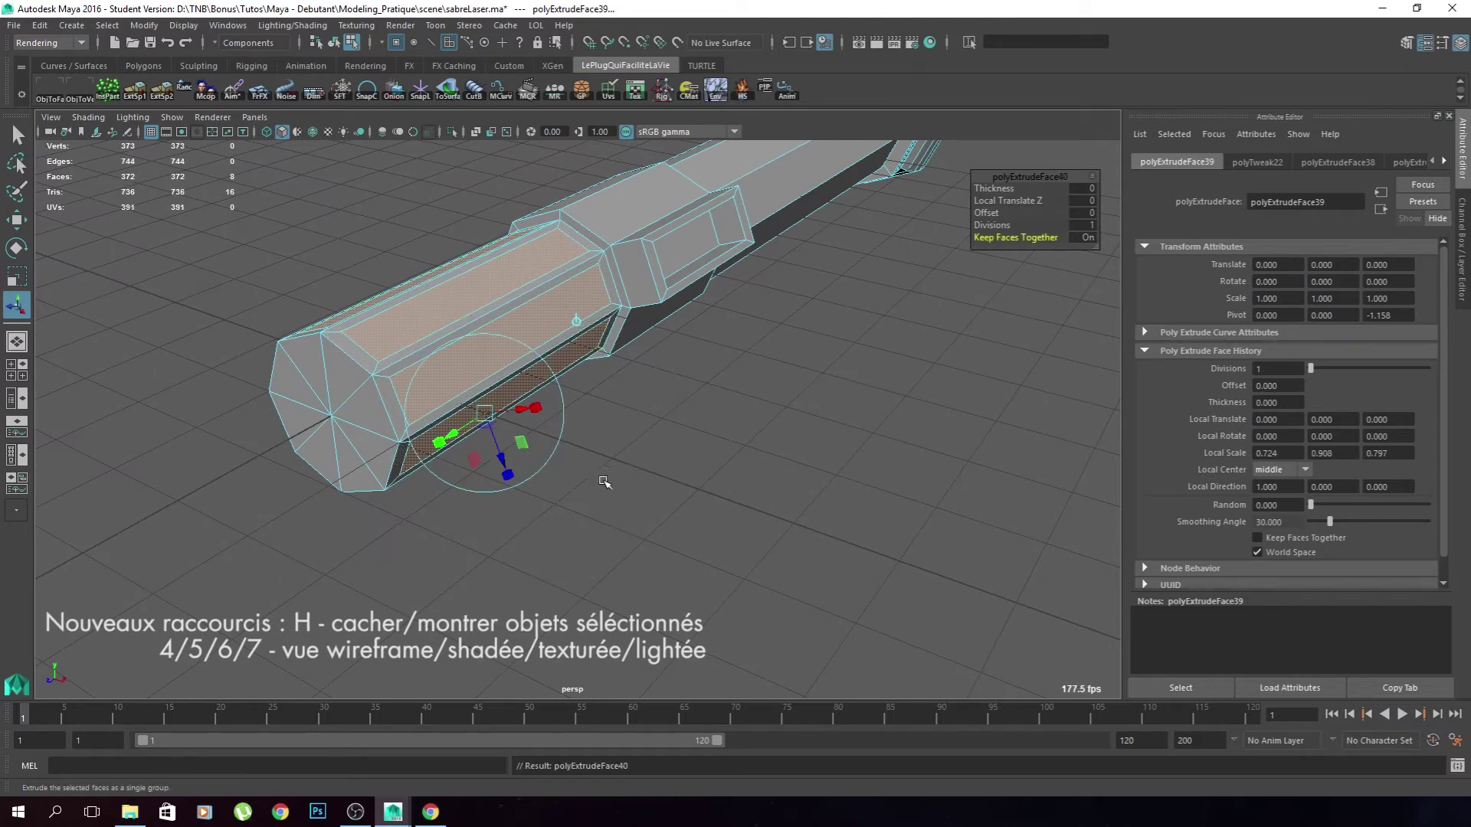
pyautogui.moveTo(522, 410); pyautogui.dragTo(521, 410)
pyautogui.hotkey('ctrl', 'z')
pyautogui.moveTo(500, 467); pyautogui.dragTo(512, 469)
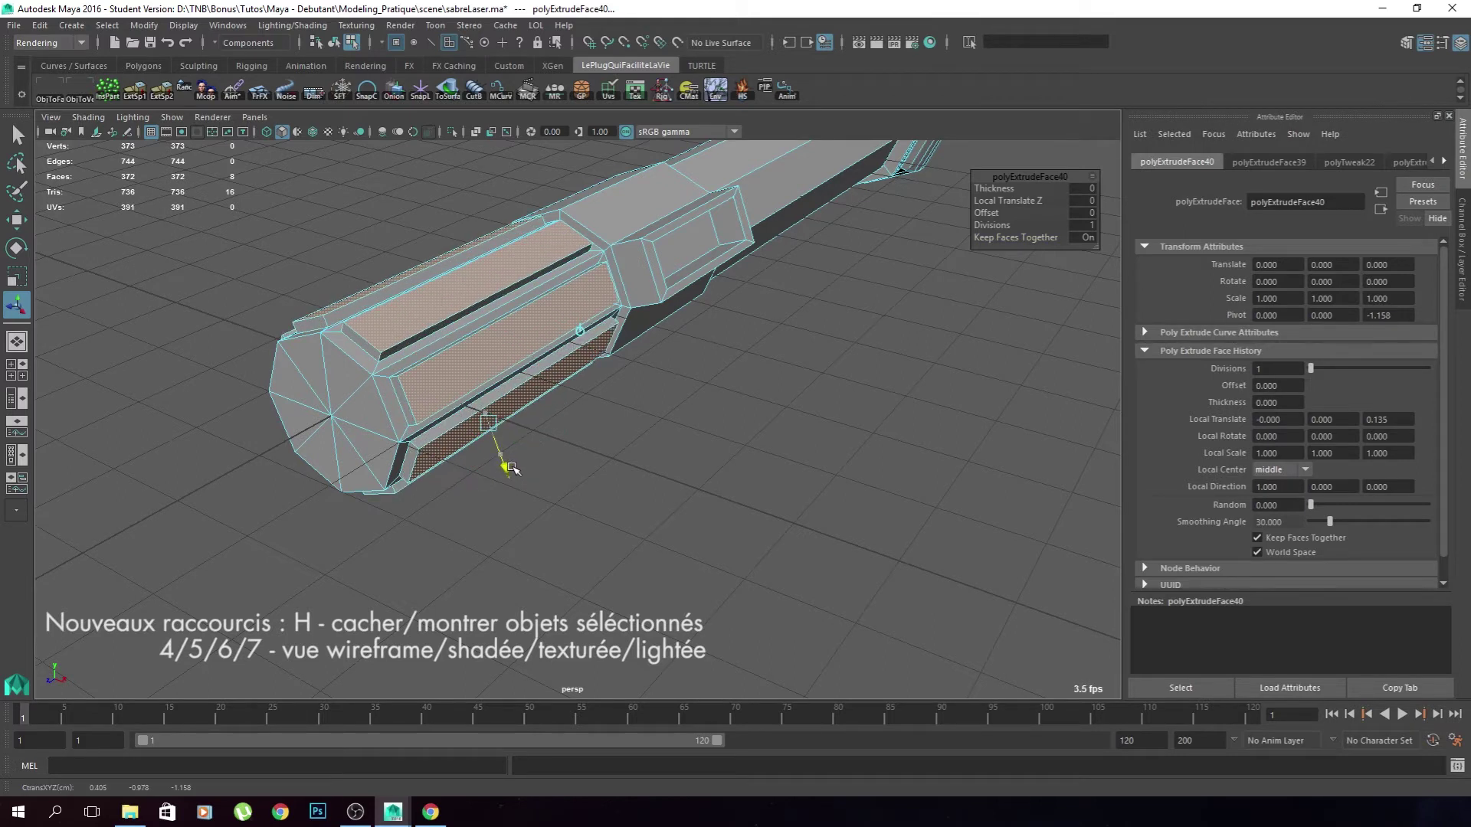
# Extrude and narrow the ribs' top faces, and extrude them outward by about 0.14 as a second tier.
pyautogui.hotkey('ctrl', 'e')
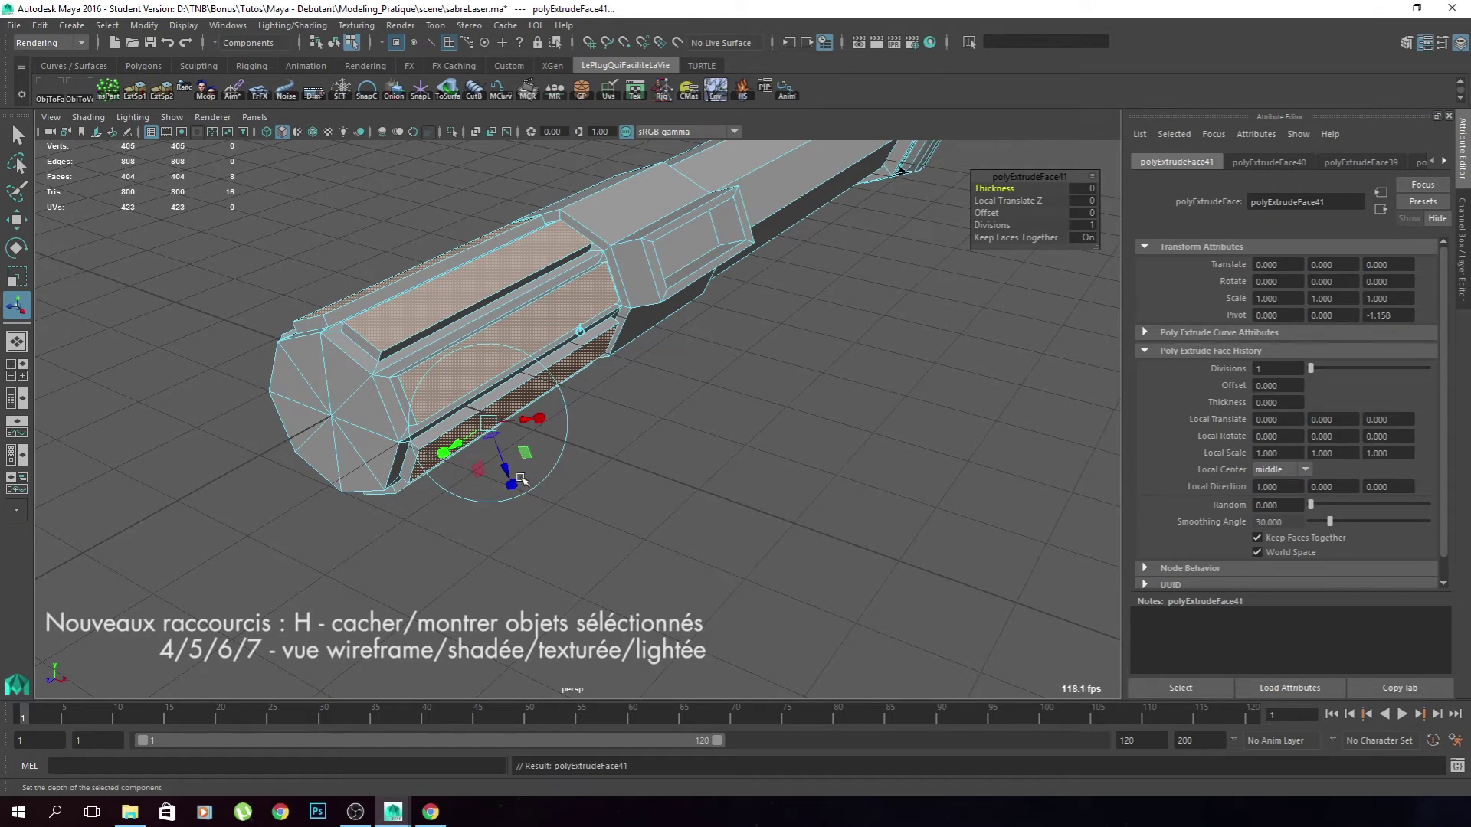
pyautogui.moveTo(539, 418); pyautogui.dragTo(526, 420)
pyautogui.hotkey('ctrl', 'e')
pyautogui.moveTo(505, 469); pyautogui.dragTo(509, 481)
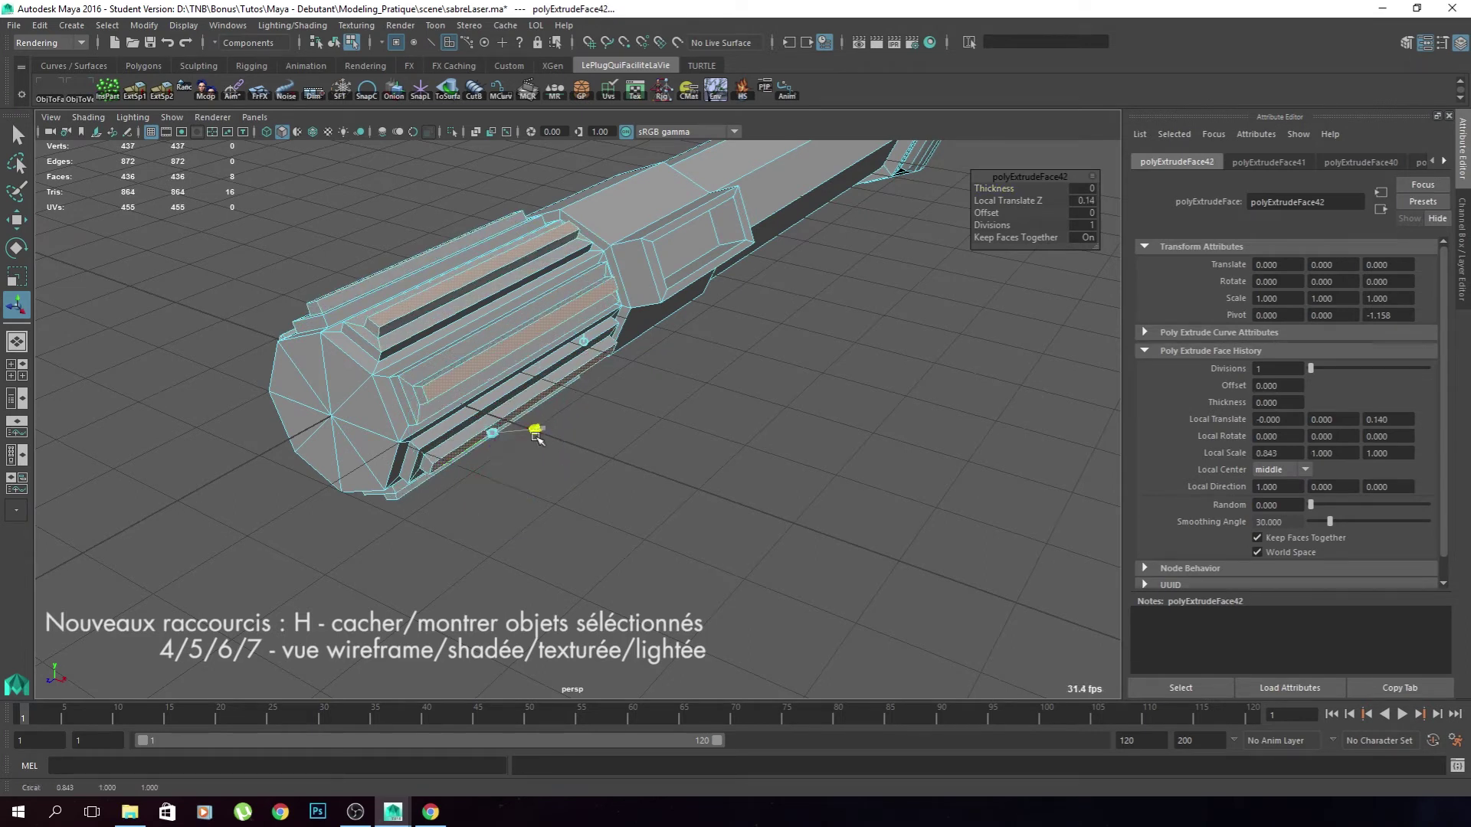
# Select all the triangular faces of the handle's rear end cap and extrude them.
pyautogui.click(522, 492)
pyautogui.keyDown('alt'); pyautogui.moveTo(486, 431); pyautogui.dragTo(806, 378); pyautogui.keyUp('alt')
pyautogui.press('F8')
pyautogui.scroll(3, 758, 373)
pyautogui.moveTo(630, 337); pyautogui.dragTo(627, 371, button='right')
pyautogui.click(599, 325)
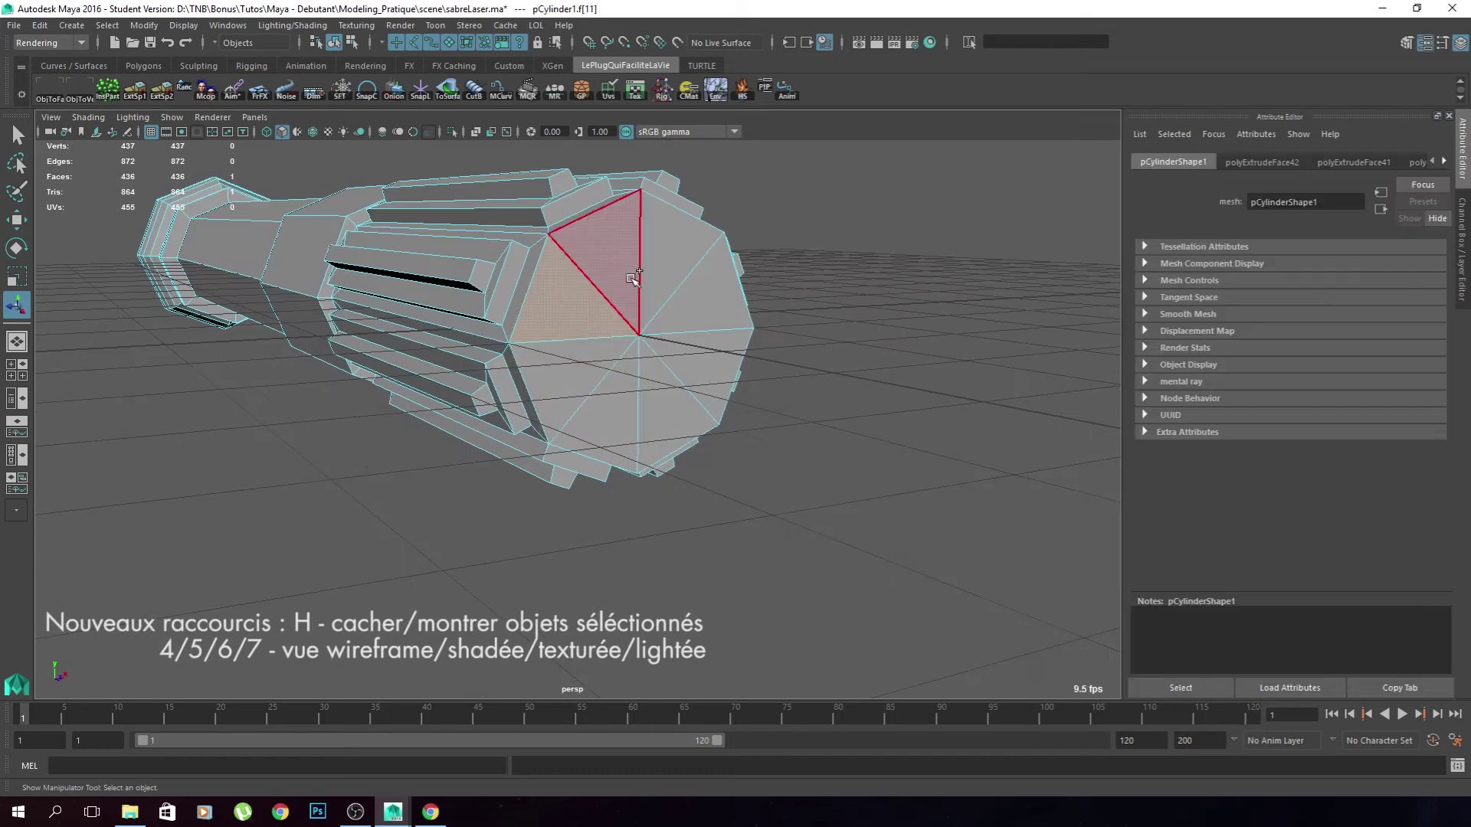
pyautogui.keyDown('shift'); pyautogui.click(629, 278); pyautogui.keyUp('shift')
pyautogui.keyDown('shift'); pyautogui.click(665, 276); pyautogui.keyUp('shift')
pyautogui.keyDown('shift'); pyautogui.click(687, 304); pyautogui.keyUp('shift')
pyautogui.keyDown('shift'); pyautogui.click(683, 363); pyautogui.keyUp('shift')
pyautogui.keyDown('shift'); pyautogui.click(662, 405); pyautogui.keyUp('shift')
pyautogui.keyDown('shift'); pyautogui.click(608, 414); pyautogui.keyUp('shift')
pyautogui.keyDown('shift'); pyautogui.click(568, 377); pyautogui.keyUp('shift')
pyautogui.hotkey('ctrl', 'e')
pyautogui.press('r')
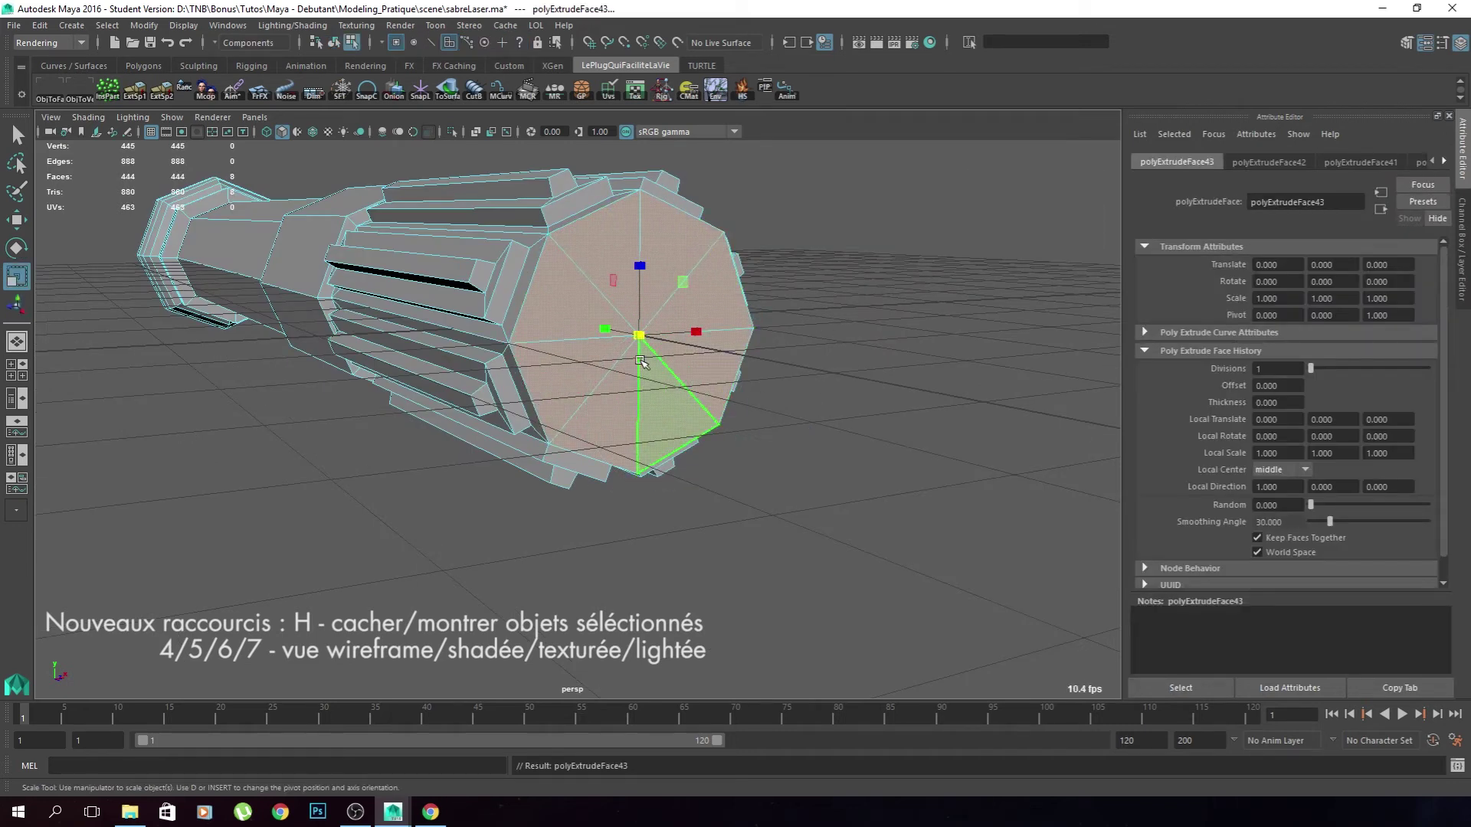
pyautogui.press('w')
pyautogui.keyDown('alt'); pyautogui.moveTo(651, 416); pyautogui.dragTo(696, 416); pyautogui.keyUp('alt')
pyautogui.press('r')
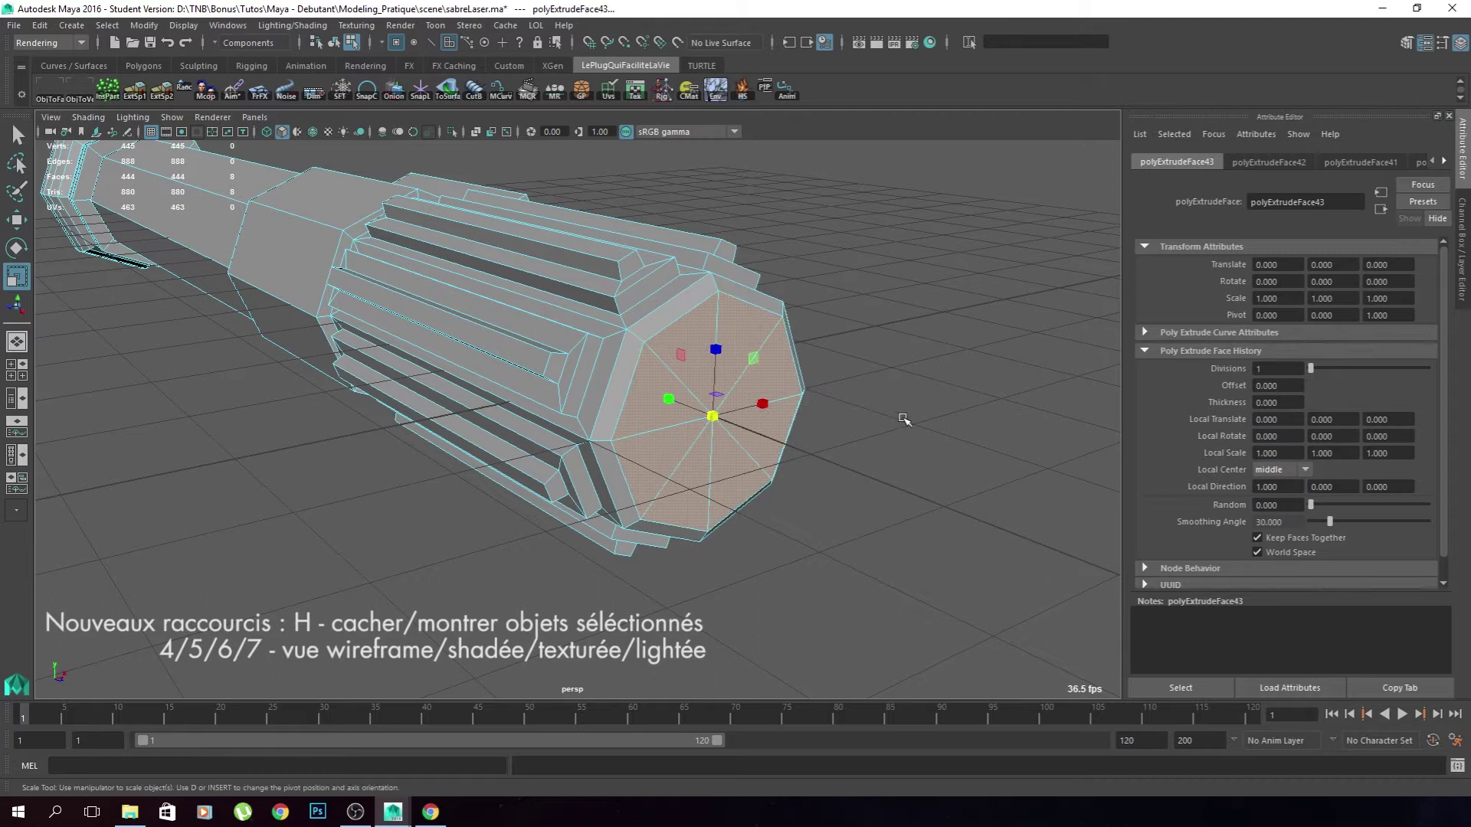
pyautogui.click(903, 420)
# Return to object mode and examine the whole handle's shape from several angles.
pyautogui.moveTo(659, 350); pyautogui.dragTo(754, 324, button='right')
pyautogui.click(613, 370)
pyautogui.keyDown('alt'); pyautogui.moveTo(598, 367); pyautogui.dragTo(644, 400); pyautogui.keyUp('alt')
pyautogui.keyDown('alt'); pyautogui.moveTo(644, 400); pyautogui.dragTo(206, 395, button='right'); pyautogui.keyUp('alt')
pyautogui.keyDown('alt'); pyautogui.moveTo(205, 395); pyautogui.dragTo(635, 518); pyautogui.keyUp('alt')
pyautogui.click(610, 525)
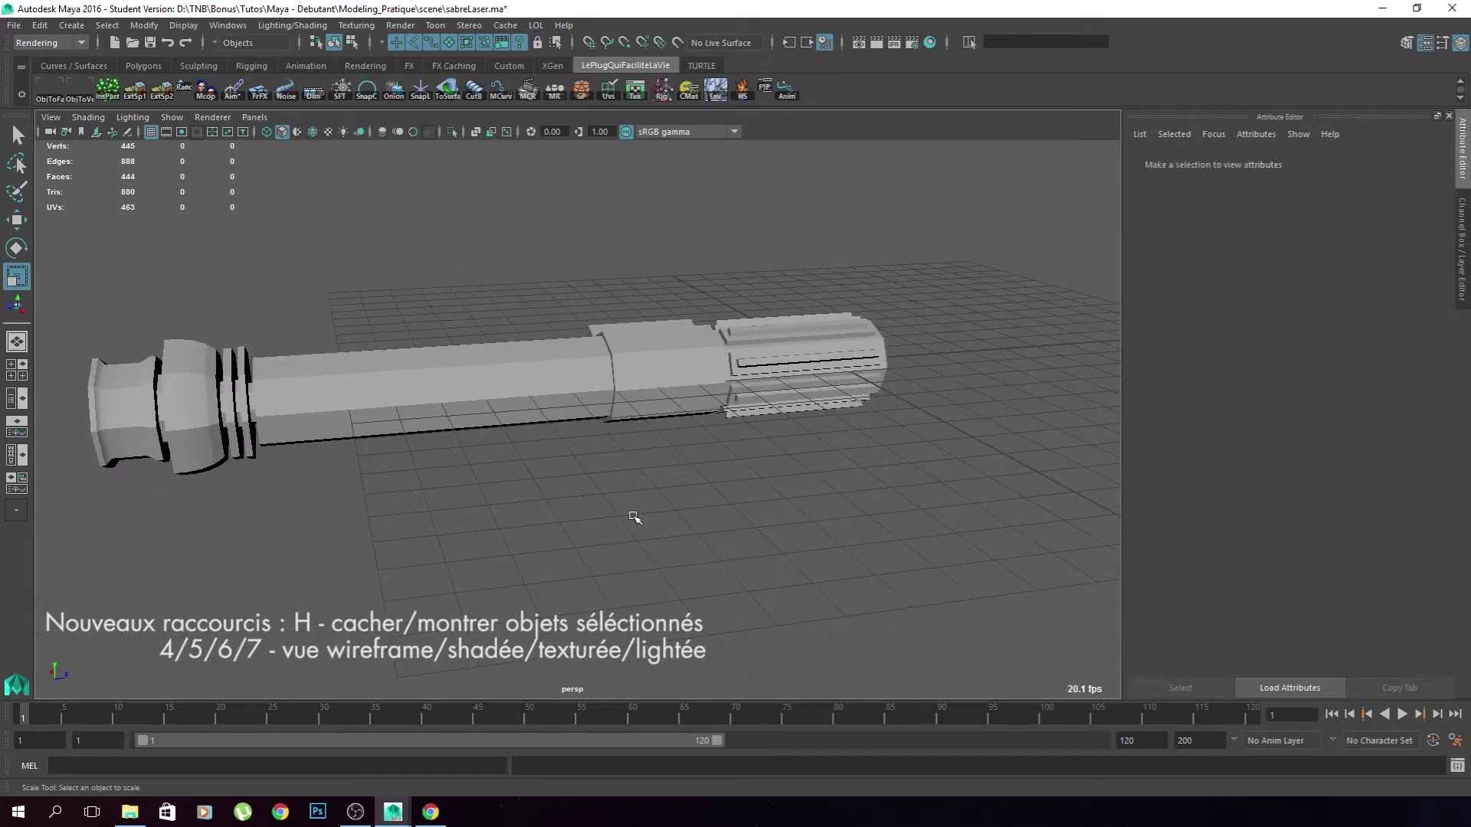
pyautogui.keyDown('alt'); pyautogui.moveTo(678, 516); pyautogui.dragTo(621, 383); pyautogui.keyUp('alt')
pyautogui.scroll(5, 612, 349)
pyautogui.scroll(-4, 652, 422)
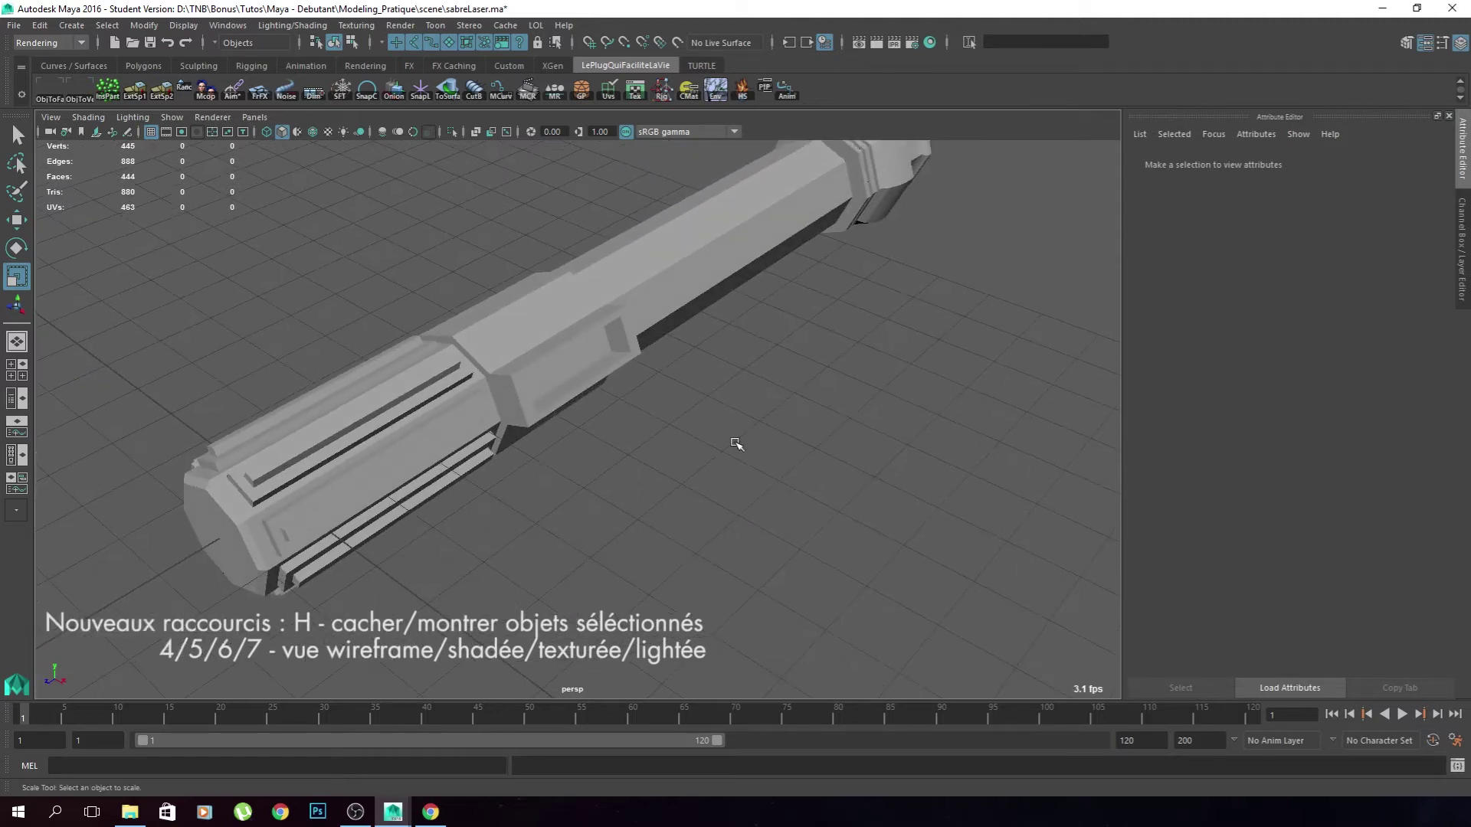
pyautogui.click(557, 395)
pyautogui.keyDown('alt'); pyautogui.moveTo(558, 395); pyautogui.dragTo(613, 429); pyautogui.keyUp('alt')
pyautogui.click(692, 515)
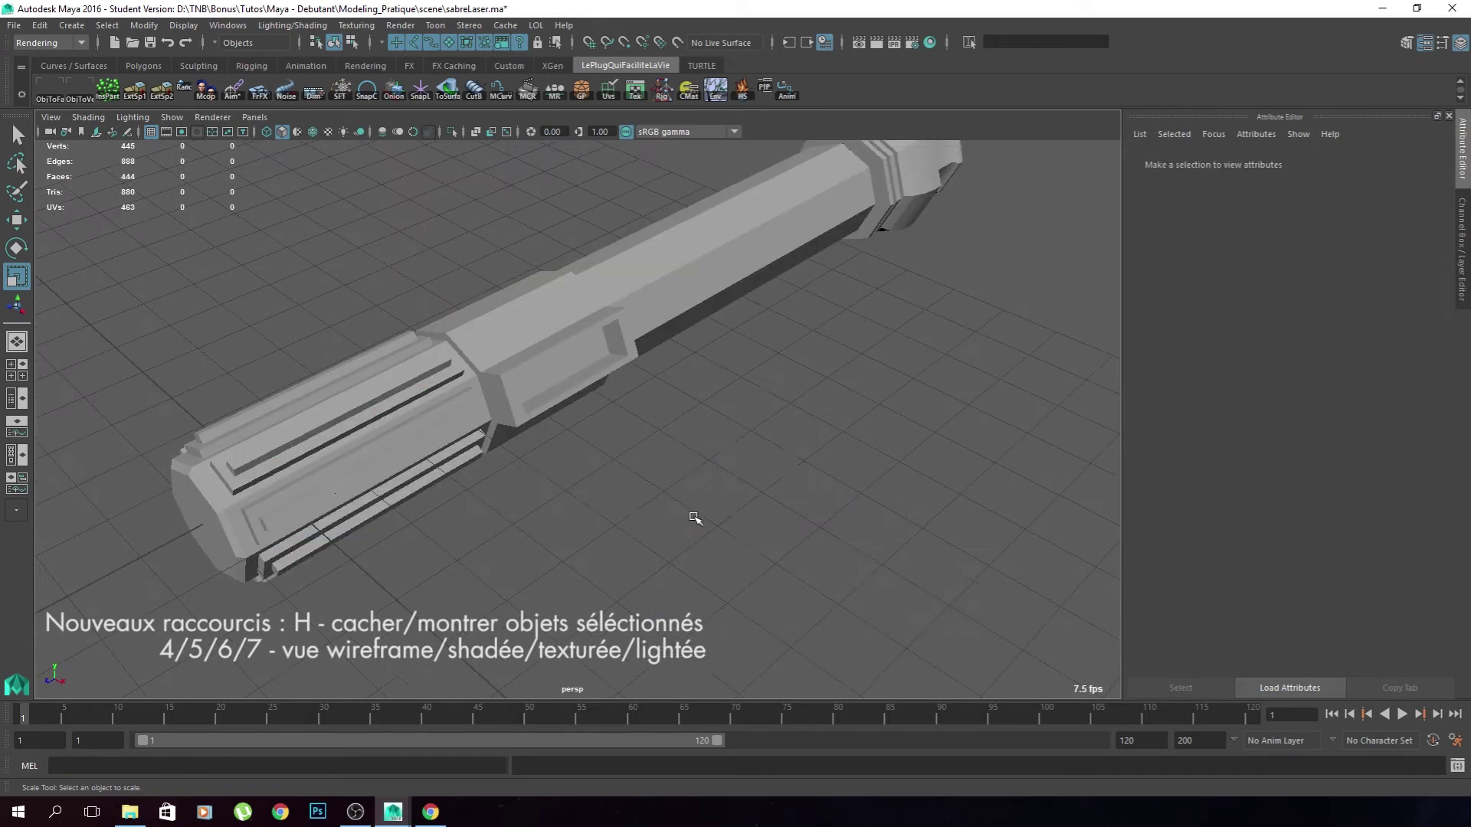
# Create a polygon cube and move it into the recessed panel on the handle's side, at about 1.399, 0.557, -4.723.
pyautogui.keyDown('shift'); pyautogui.moveTo(692, 516); pyautogui.dragTo(628, 517, button='right'); pyautogui.keyUp('shift')
pyautogui.press('w')
pyautogui.moveTo(211, 532); pyautogui.dragTo(515, 393)
pyautogui.moveTo(624, 369); pyautogui.dragTo(613, 413)
pyautogui.press('f')
pyautogui.keyDown('alt'); pyautogui.moveTo(613, 490); pyautogui.dragTo(693, 465); pyautogui.keyUp('alt')
pyautogui.moveTo(578, 348); pyautogui.dragTo(580, 276)
# Rotate the cube to match the slanted side panel by setting its Z rotation to 20.
pyautogui.press('e')
pyautogui.moveTo(645, 348); pyautogui.dragTo(636, 306)
pyautogui.keyDown('alt'); pyautogui.moveTo(635, 368); pyautogui.dragTo(566, 375); pyautogui.keyUp('alt')
pyautogui.moveTo(1404, 282); pyautogui.dragTo(1320, 277)
pyautogui.write('20')
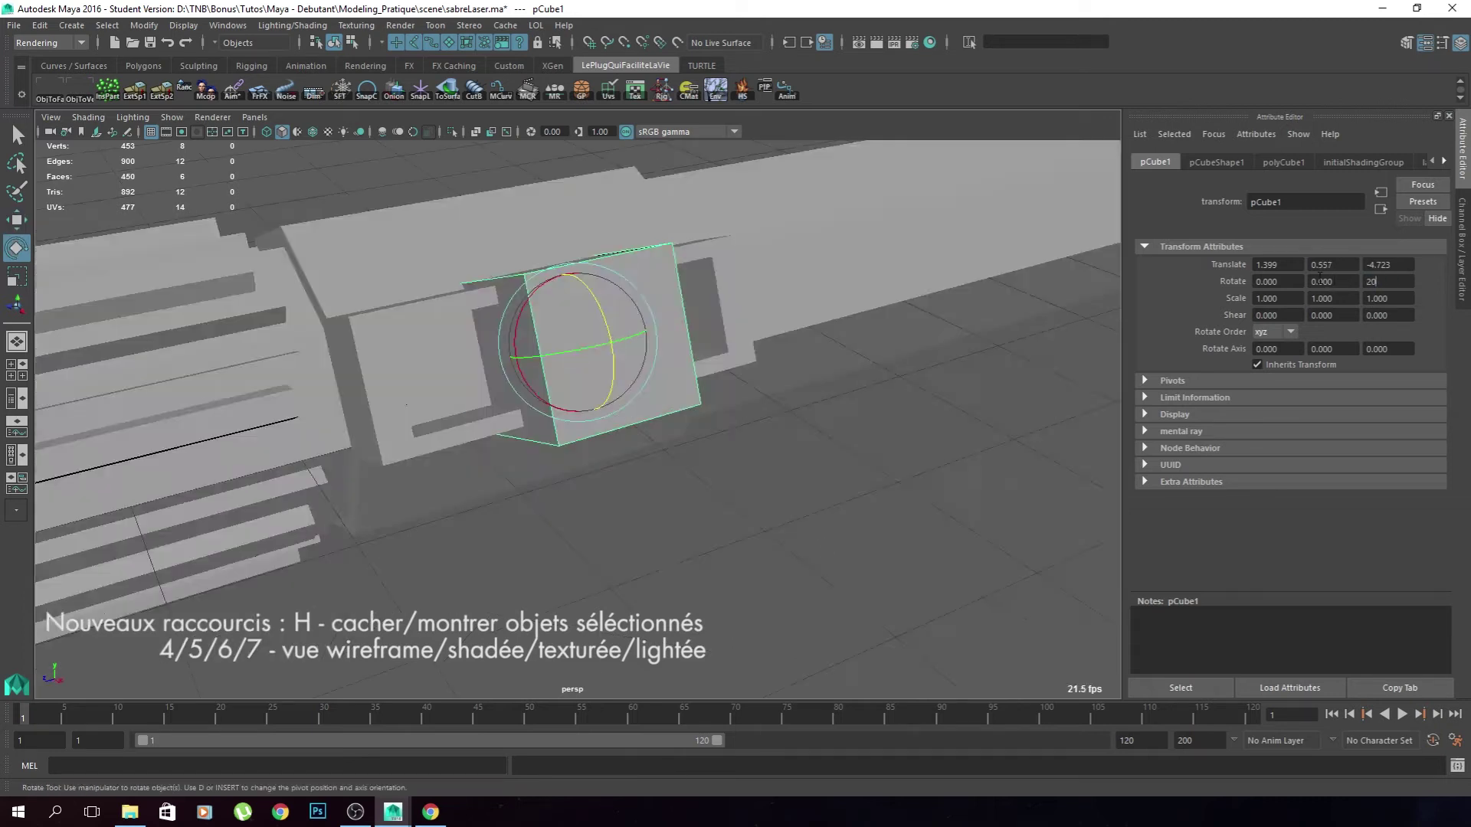
pyautogui.press('Return')
# Move the cube's end faces along the handle and adjust its outer face so the block fills the recessed panel.
pyautogui.keyDown('alt'); pyautogui.moveTo(690, 429); pyautogui.dragTo(820, 440); pyautogui.keyUp('alt')
pyautogui.press('r')
pyautogui.press('w')
pyautogui.click(591, 417)
pyautogui.moveTo(608, 417); pyautogui.dragTo(490, 421)
pyautogui.keyDown('alt'); pyautogui.moveTo(490, 422); pyautogui.dragTo(689, 460); pyautogui.keyUp('alt')
pyautogui.moveTo(804, 490); pyautogui.dragTo(970, 537)
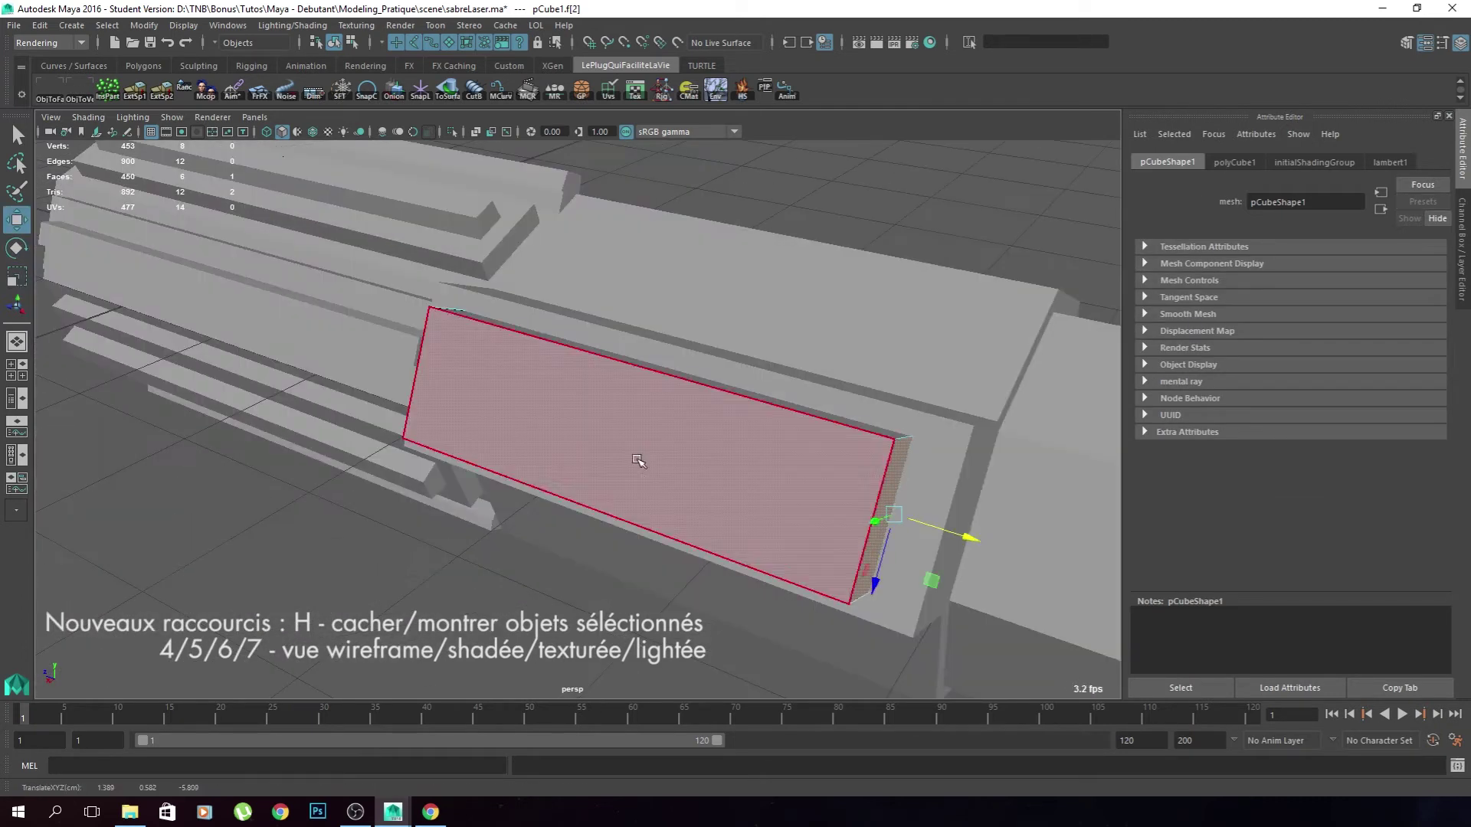
pyautogui.keyDown('alt'); pyautogui.moveTo(637, 459); pyautogui.dragTo(583, 429); pyautogui.keyUp('alt')
pyautogui.moveTo(651, 381); pyautogui.dragTo(642, 389)
pyautogui.click(766, 459)
pyautogui.moveTo(766, 460)
pyautogui.keyDown('alt'); pyautogui.mouseDown()
pyautogui.moveTo(718, 529)
pyautogui.moveTo(663, 516)
pyautogui.moveTo(742, 623)
pyautogui.moveTo(699, 479)
pyautogui.moveTo(747, 481)
pyautogui.mouseUp(); pyautogui.keyUp('alt')
# Create a polygon cylinder, scale it down and place it upright on top of the handle beside the three thin rings.
pyautogui.keyDown('shift'); pyautogui.moveTo(845, 491); pyautogui.dragTo(750, 491, button='right'); pyautogui.keyUp('shift')
pyautogui.moveTo(897, 600); pyautogui.dragTo(551, 383)
pyautogui.keyDown('alt'); pyautogui.moveTo(552, 383); pyautogui.dragTo(561, 427); pyautogui.keyUp('alt')
pyautogui.press('r')
pyautogui.moveTo(618, 303); pyautogui.dragTo(536, 306)
pyautogui.press('w')
pyautogui.click(609, 402)
pyautogui.keyDown('alt'); pyautogui.moveTo(609, 402); pyautogui.dragTo(674, 344); pyautogui.keyUp('alt')
pyautogui.click(652, 399)
# Select the top cap faces of the small upright cylinder and scale them to about 0.879 for a taper.
pyautogui.moveTo(647, 367); pyautogui.dragTo(687, 363, button='right')
pyautogui.click(696, 372)
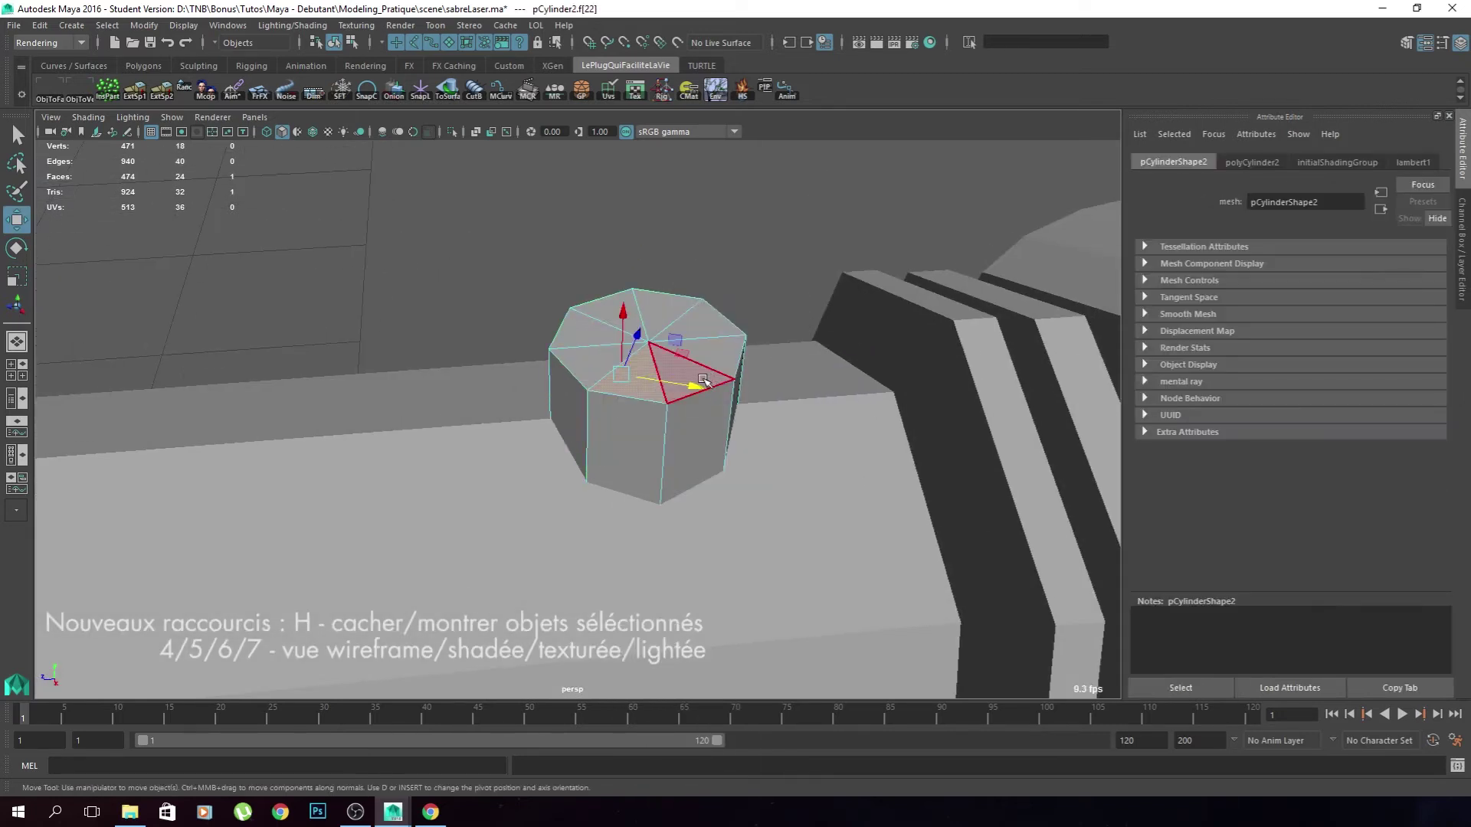
pyautogui.press('q')
pyautogui.click(734, 306)
pyautogui.keyDown('alt'); pyautogui.moveTo(692, 357); pyautogui.dragTo(682, 265); pyautogui.keyUp('alt')
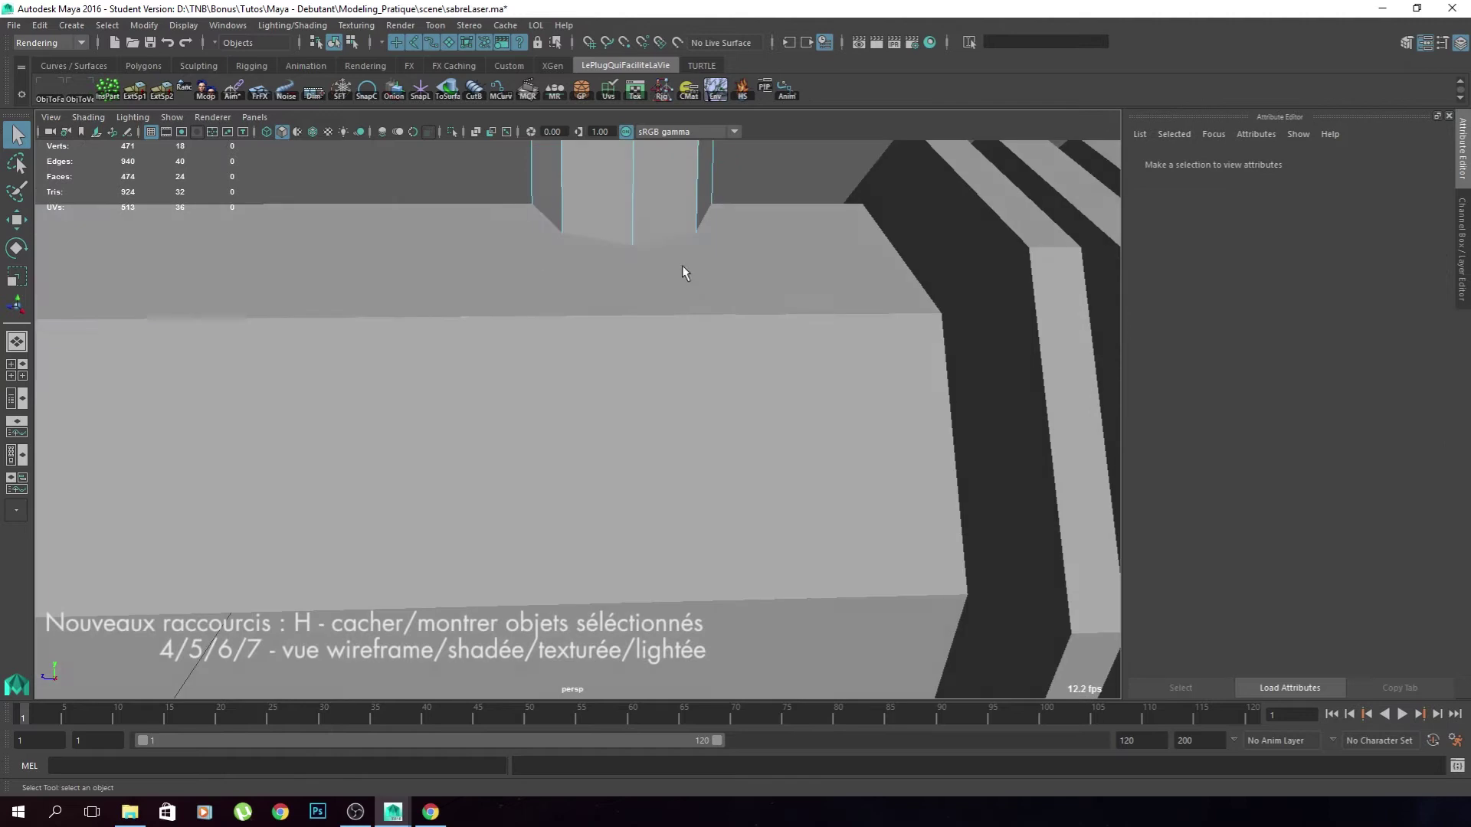
pyautogui.keyDown('alt'); pyautogui.moveTo(682, 265); pyautogui.dragTo(674, 369, button='middle'); pyautogui.keyUp('alt')
pyautogui.moveTo(757, 172); pyautogui.dragTo(503, 289)
pyautogui.keyDown('ctrl'); pyautogui.moveTo(715, 314); pyautogui.dragTo(827, 261); pyautogui.keyUp('ctrl')
pyautogui.keyDown('ctrl'); pyautogui.moveTo(520, 222); pyautogui.dragTo(429, 295); pyautogui.keyUp('ctrl')
pyautogui.keyDown('alt'); pyautogui.moveTo(429, 295); pyautogui.dragTo(381, 202, button='middle'); pyautogui.keyUp('alt')
# Repeatedly extrude and narrow the small cylinder's top faces into a stepped button, raising the upper tier by about 0.063.
pyautogui.hotkey('ctrl', 'e')
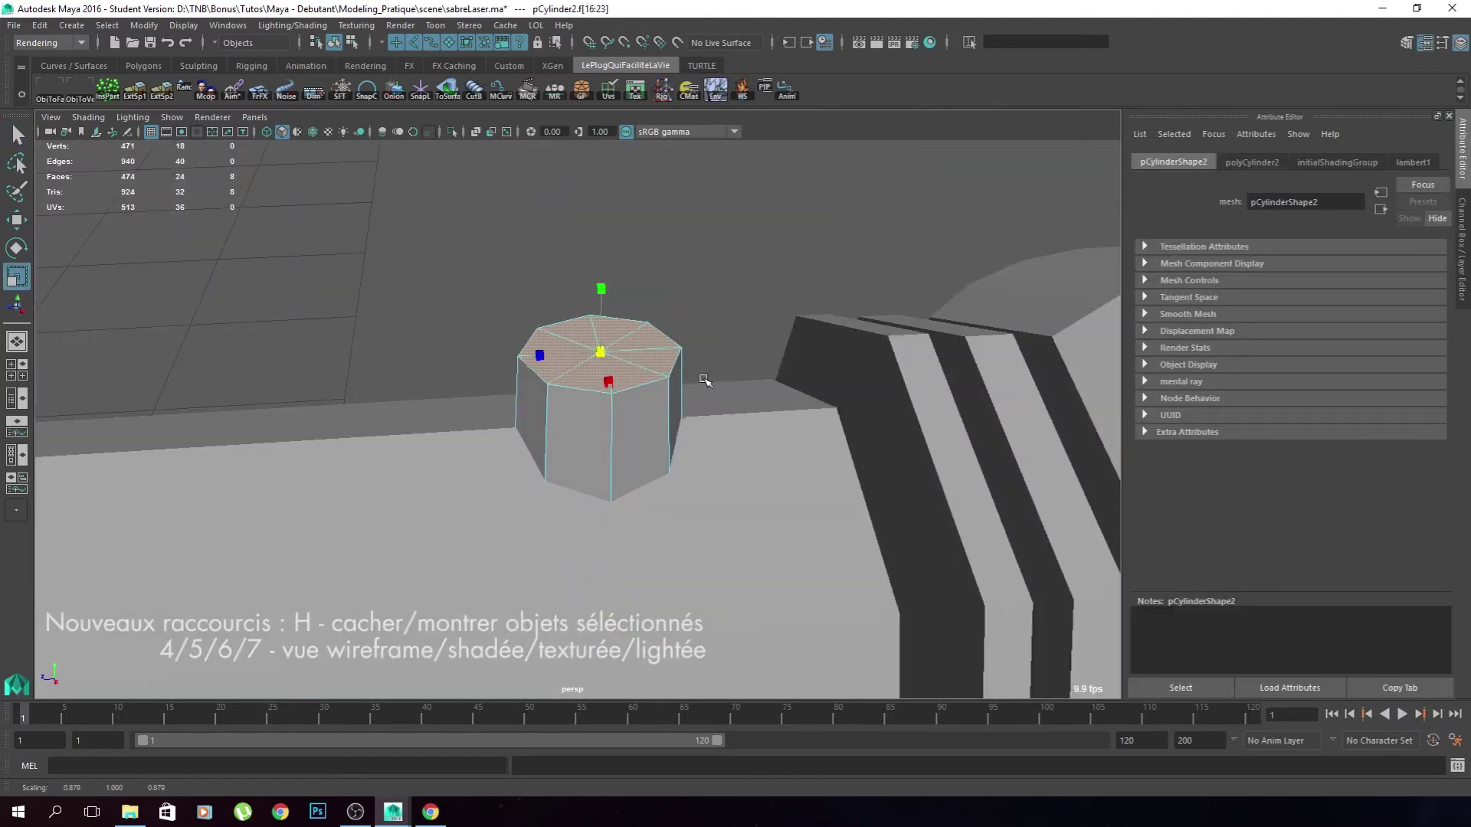
pyautogui.keyDown('shift'); pyautogui.moveTo(744, 278); pyautogui.dragTo(747, 352, button='right'); pyautogui.keyUp('shift')
pyautogui.press('r')
pyautogui.moveTo(789, 347); pyautogui.dragTo(765, 368, button='middle')
pyautogui.keyDown('shift'); pyautogui.moveTo(765, 368); pyautogui.dragTo(765, 429, button='right'); pyautogui.keyUp('shift')
pyautogui.moveTo(632, 294); pyautogui.dragTo(632, 305)
pyautogui.keyDown('shift'); pyautogui.moveTo(768, 268); pyautogui.dragTo(768, 329, button='right'); pyautogui.keyUp('shift')
pyautogui.moveTo(625, 287); pyautogui.dragTo(631, 269)
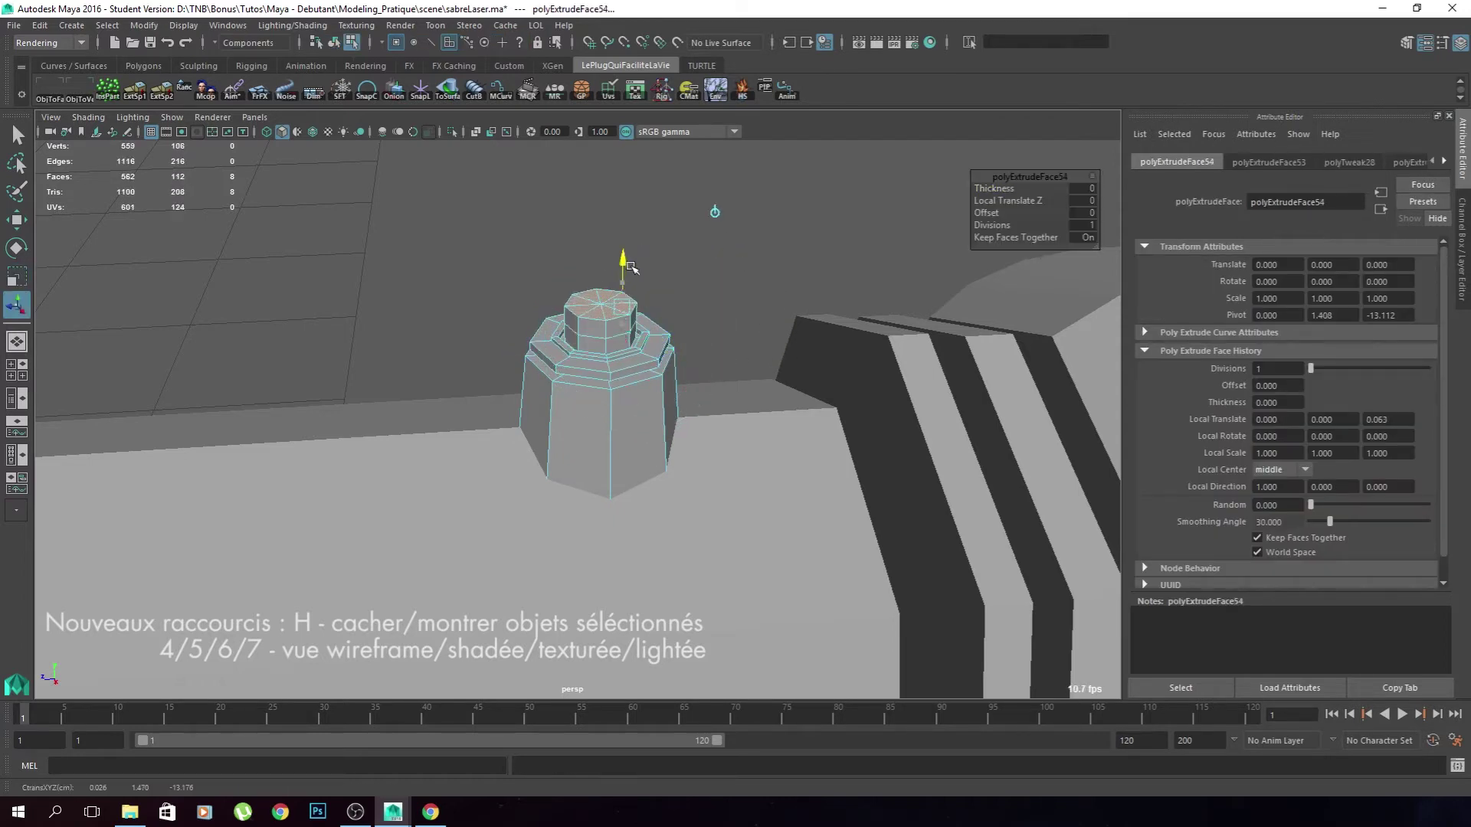
pyautogui.keyDown('shift'); pyautogui.moveTo(735, 268); pyautogui.dragTo(736, 330, button='right'); pyautogui.keyUp('shift')
pyautogui.press('w')
pyautogui.click(736, 253)
# Insert two closely spaced edge loops around the button's lower side with Multi-Cut.
pyautogui.keyDown('alt'); pyautogui.moveTo(736, 306); pyautogui.dragTo(647, 377); pyautogui.keyUp('alt')
pyautogui.keyDown('shift'); pyautogui.moveTo(676, 364); pyautogui.dragTo(666, 377, button='right'); pyautogui.keyUp('shift')
pyautogui.keyDown('ctrl'); pyautogui.click(663, 393); pyautogui.keyUp('ctrl')
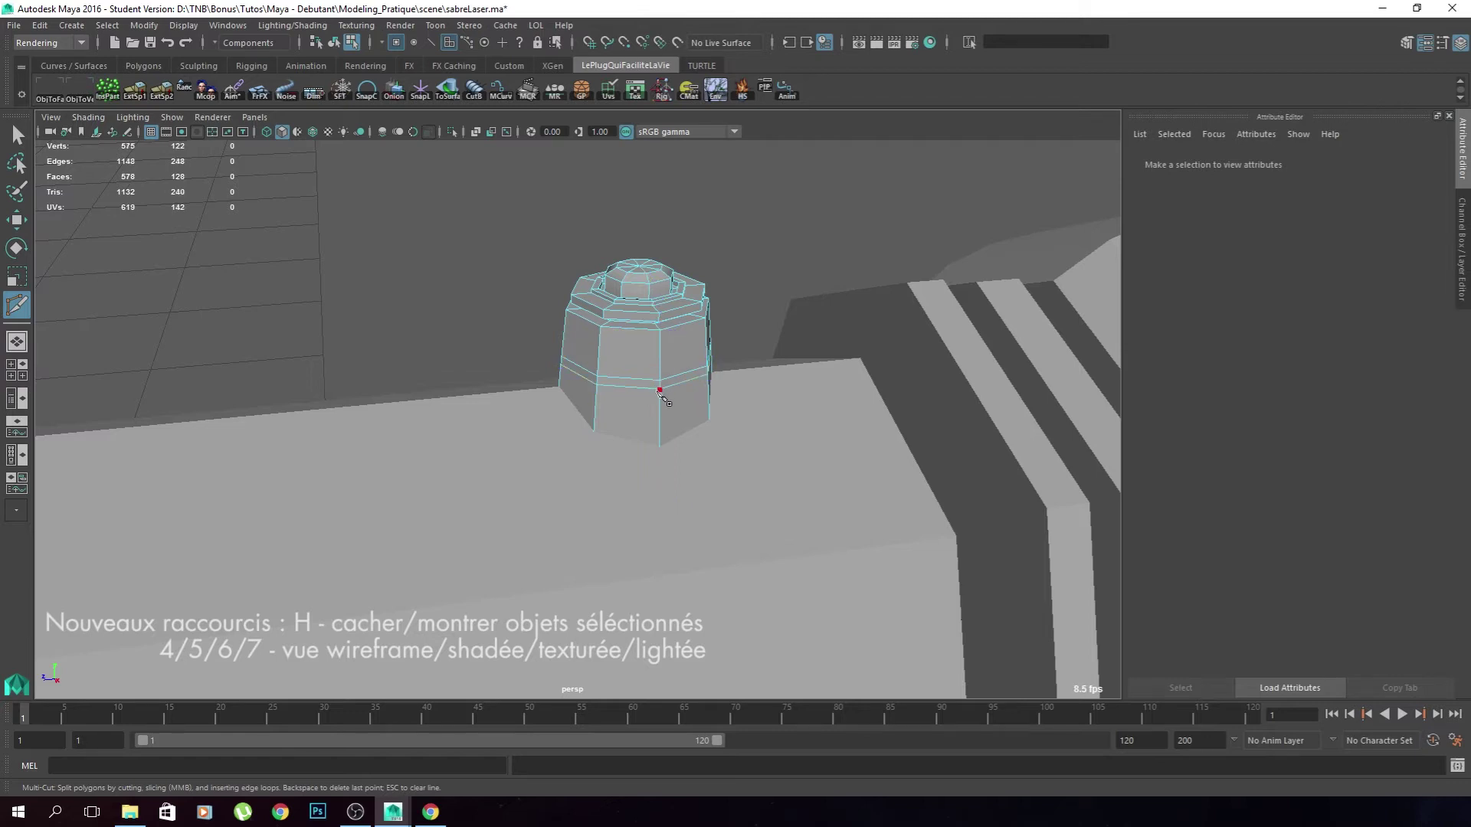
# Select the narrow band of faces between the button's two edge loops and extrude it outward into a collar.
pyautogui.press('q')
pyautogui.doubleClick(659, 383)
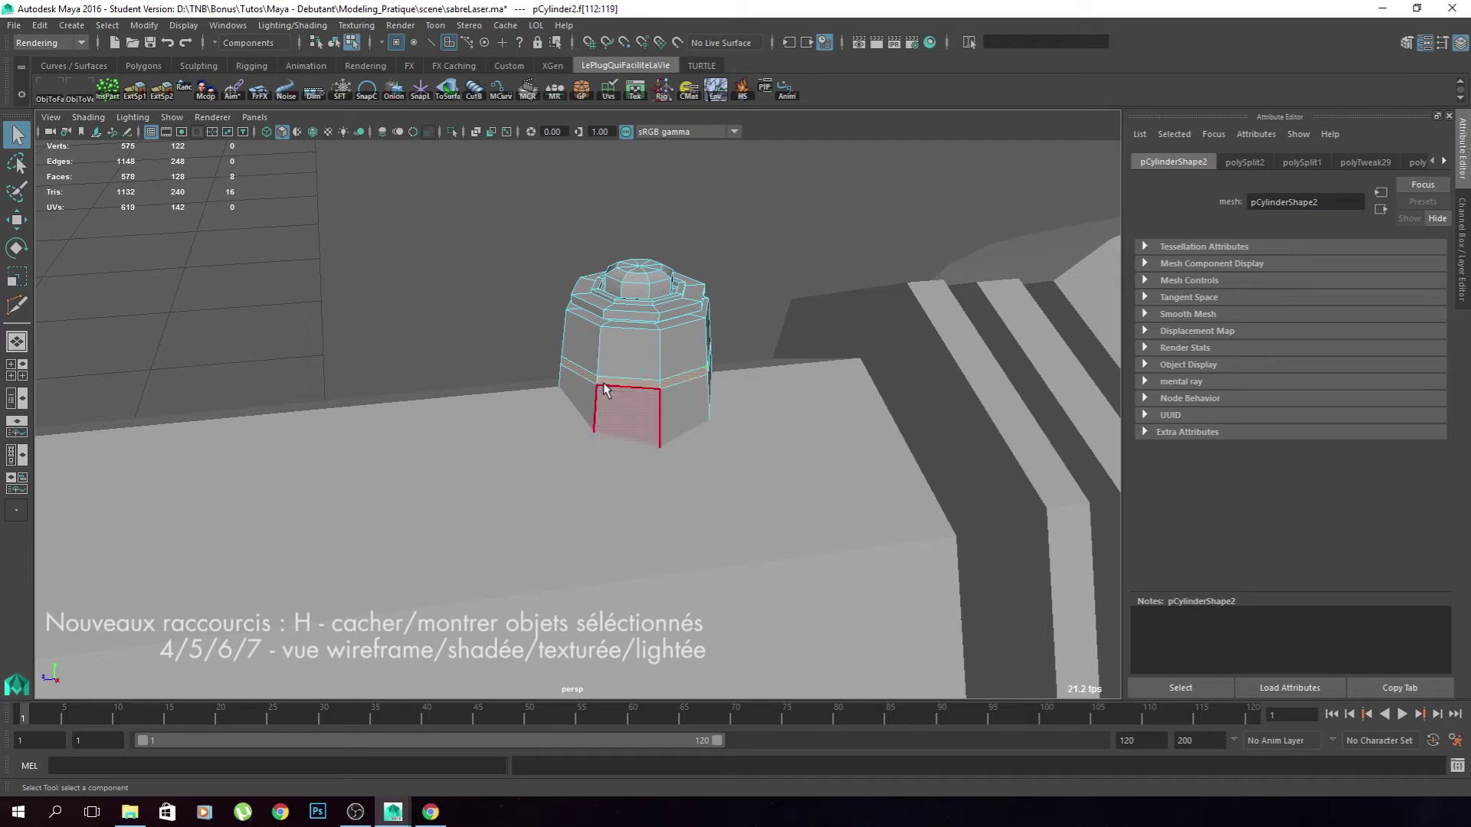
pyautogui.hotkey('ctrl', 'e')
pyautogui.moveTo(760, 360); pyautogui.dragTo(789, 366)
pyautogui.press('r')
pyautogui.moveTo(639, 287); pyautogui.dragTo(645, 296)
pyautogui.click(766, 321)
pyautogui.press('F8')
# Insert two edge loops around the main handle with Multi-Cut, one on each side of the button.
pyautogui.keyDown('alt'); pyautogui.moveTo(683, 345); pyautogui.dragTo(592, 399); pyautogui.keyUp('alt')
pyautogui.click(700, 425)
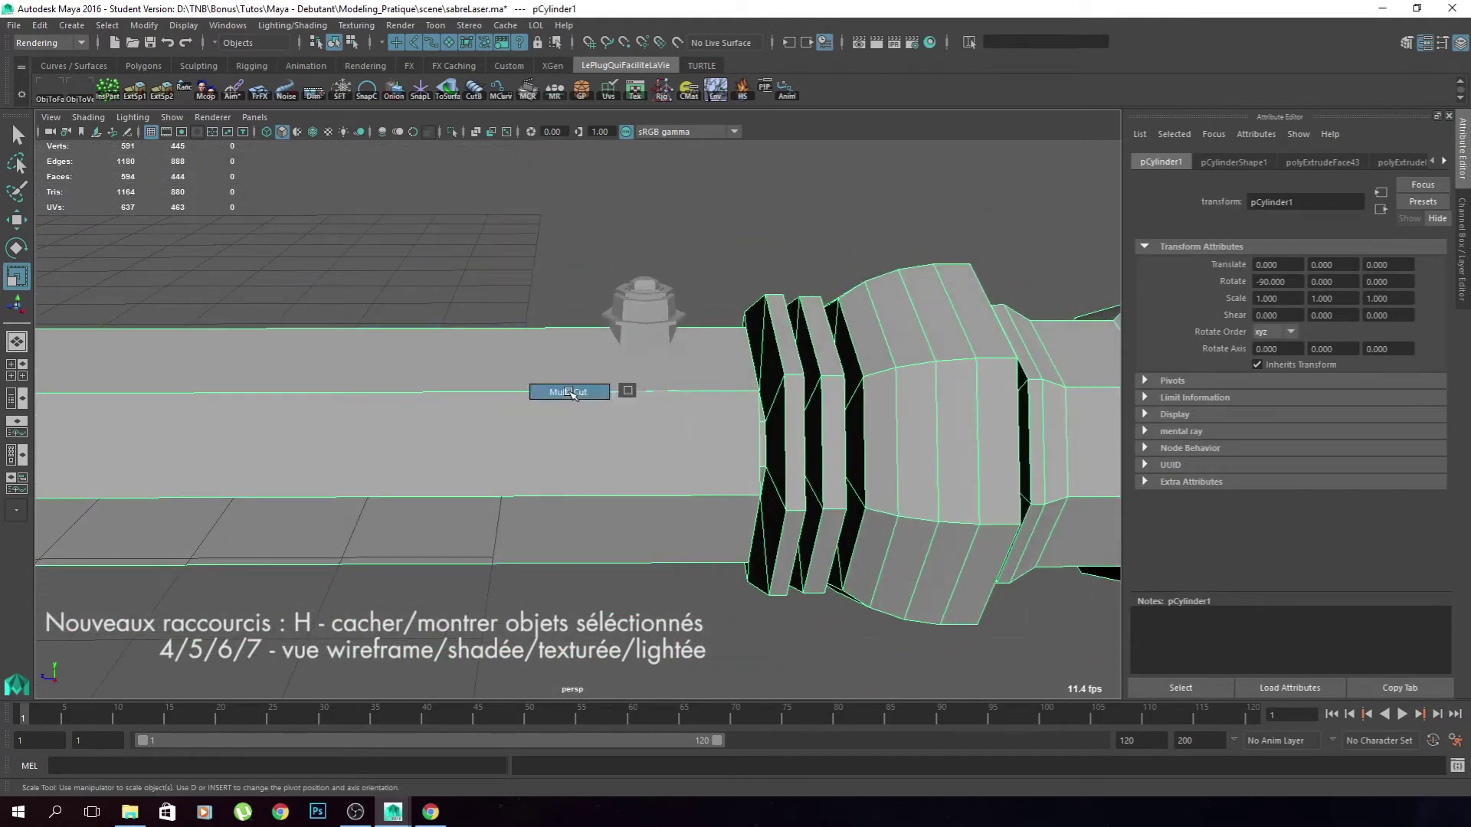
pyautogui.keyDown('shift'); pyautogui.moveTo(570, 393); pyautogui.dragTo(572, 393, button='right'); pyautogui.keyUp('shift')
pyautogui.keyDown('ctrl'); pyautogui.click(685, 389); pyautogui.keyUp('ctrl')
pyautogui.keyDown('alt'); pyautogui.moveTo(563, 441); pyautogui.dragTo(637, 427); pyautogui.keyUp('alt')
pyautogui.press('q')
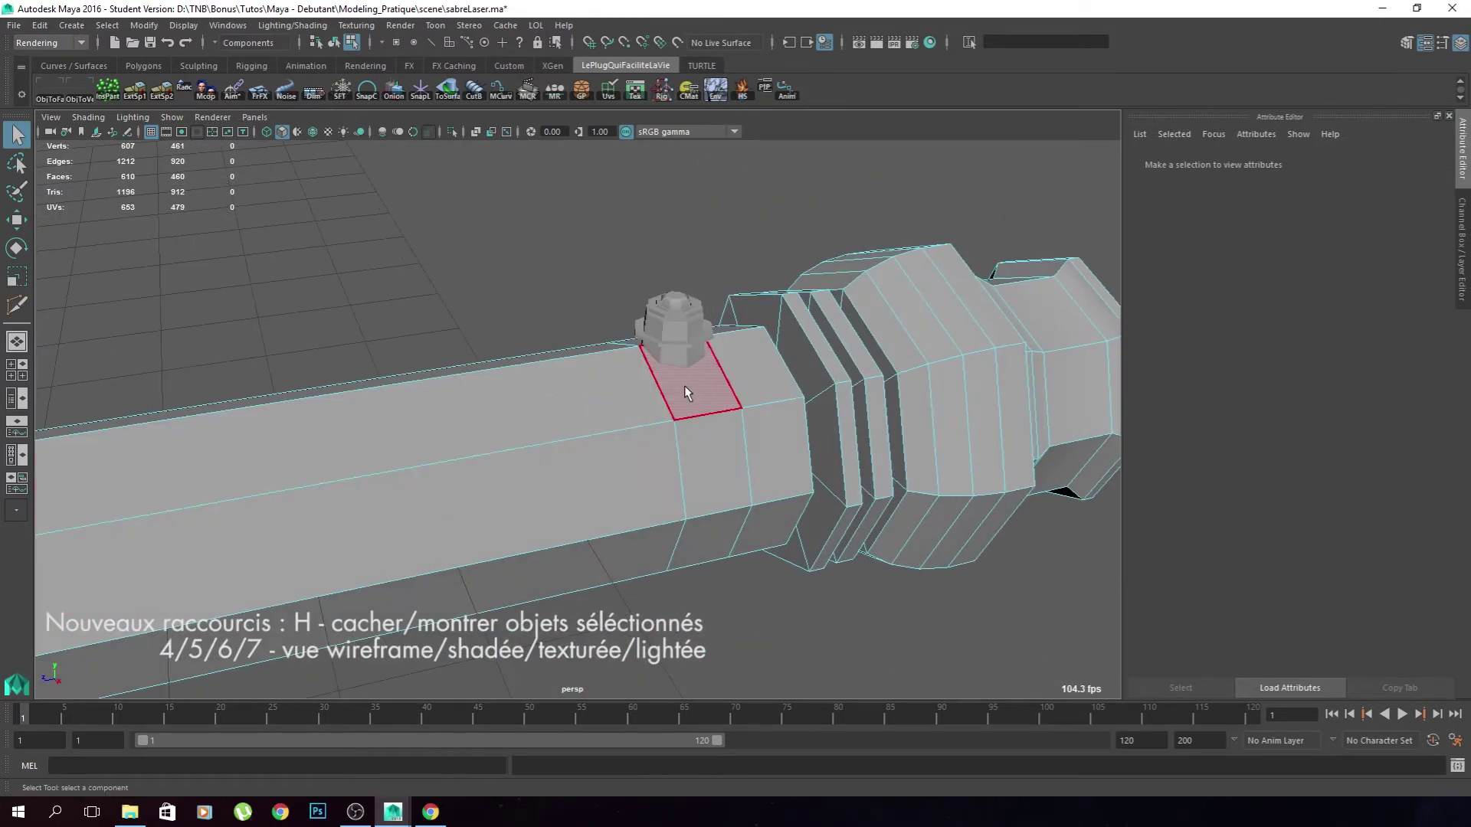
# Select the two upper handle faces beneath the button, between the new edge loops, and extrude them with Keep Faces Together on.
pyautogui.scroll(2, 683, 385)
pyautogui.keyDown('alt'); pyautogui.moveTo(670, 371); pyautogui.dragTo(614, 382, button='middle'); pyautogui.keyUp('alt')
pyautogui.scroll(2, 616, 382)
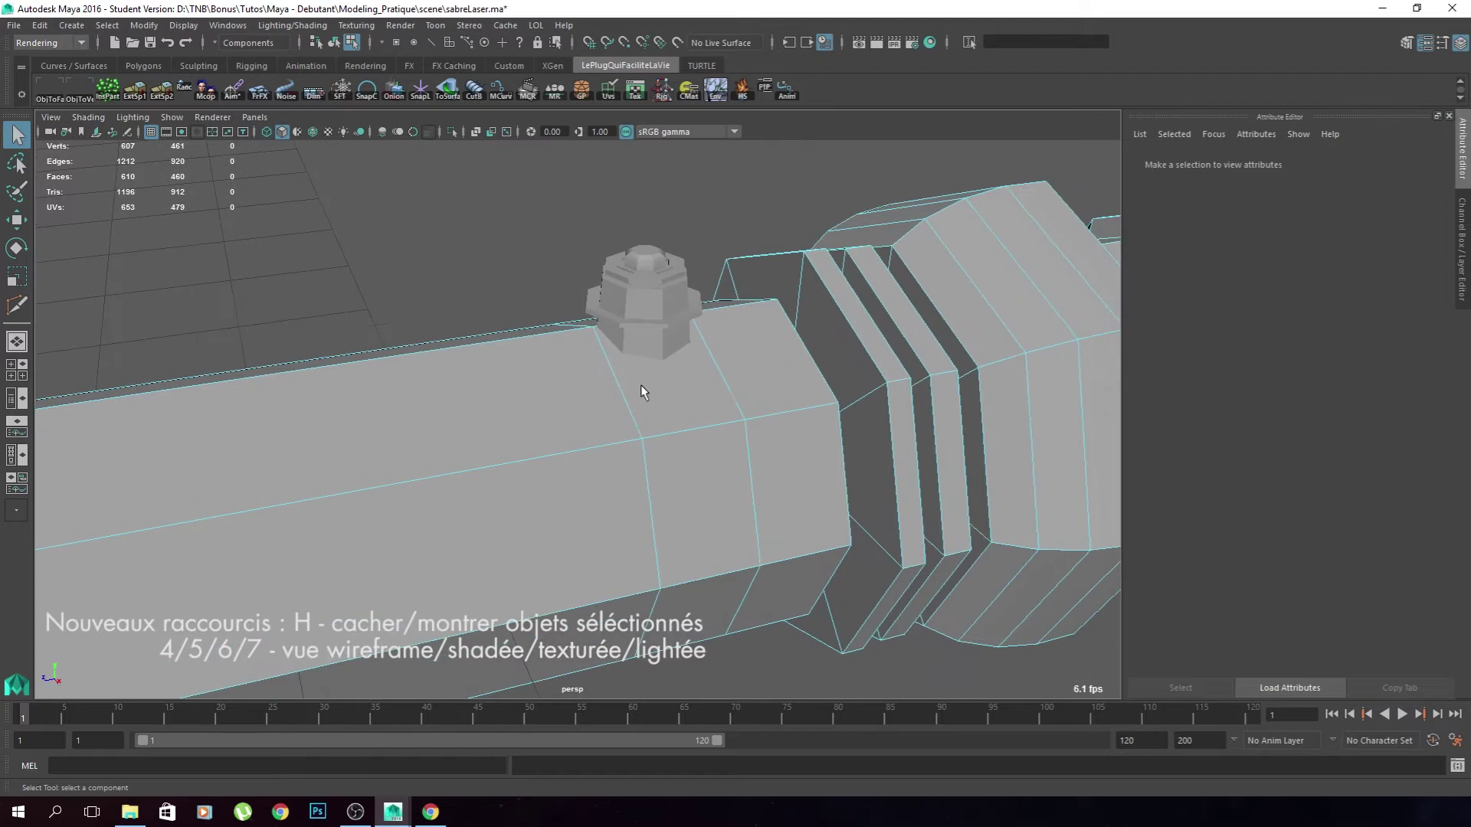
pyautogui.click(678, 401)
pyautogui.keyDown('alt'); pyautogui.moveTo(678, 402); pyautogui.dragTo(656, 380); pyautogui.keyUp('alt')
pyautogui.keyDown('shift'); pyautogui.click(638, 355); pyautogui.keyUp('shift')
pyautogui.keyDown('alt'); pyautogui.moveTo(502, 387); pyautogui.dragTo(569, 364); pyautogui.keyUp('alt')
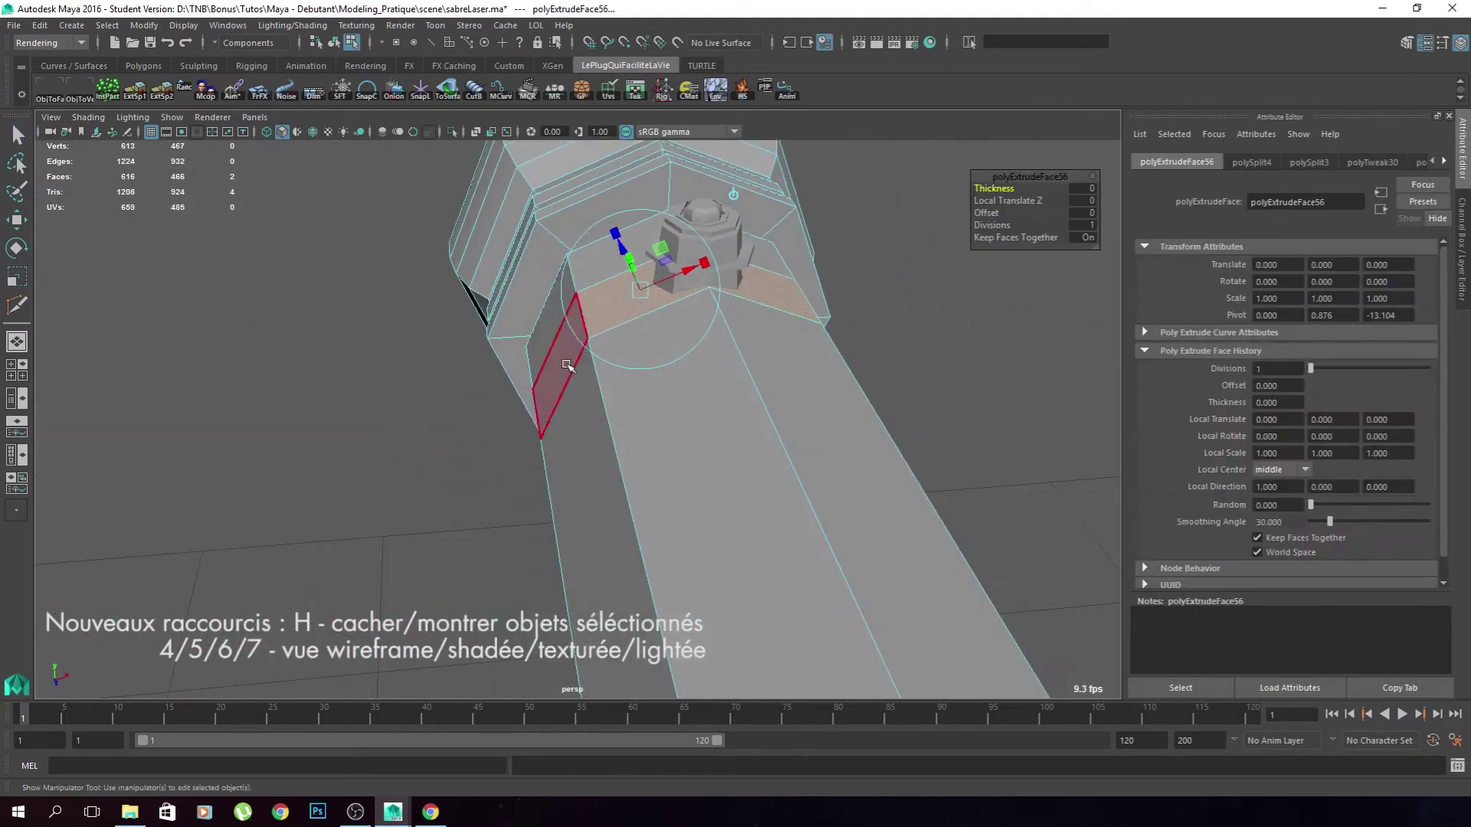
# Offset and adjust the extruded faces around the button's base to form its seat in the handle.
pyautogui.moveTo(622, 247); pyautogui.dragTo(634, 275)
pyautogui.keyDown('alt'); pyautogui.moveTo(657, 295); pyautogui.dragTo(594, 311); pyautogui.keyUp('alt')
pyautogui.keyDown('alt'); pyautogui.moveTo(594, 310); pyautogui.dragTo(489, 415, button='middle'); pyautogui.keyUp('alt')
pyautogui.scroll(3, 508, 344)
pyautogui.moveTo(575, 355); pyautogui.dragTo(520, 379)
pyautogui.keyDown('alt'); pyautogui.moveTo(530, 397); pyautogui.dragTo(647, 386); pyautogui.keyUp('alt')
pyautogui.moveTo(531, 332); pyautogui.dragTo(492, 360)
pyautogui.moveTo(582, 348); pyautogui.dragTo(580, 351)
pyautogui.click(898, 329)
pyautogui.keyDown('alt'); pyautogui.moveTo(898, 329); pyautogui.dragTo(728, 400); pyautogui.keyUp('alt')
pyautogui.press('F8')
# Select a group of vertices on the handle's front section and adjust them.
pyautogui.scroll(-5, 672, 442)
pyautogui.keyDown('alt'); pyautogui.moveTo(506, 452); pyautogui.dragTo(625, 460); pyautogui.keyUp('alt')
pyautogui.scroll(5, 646, 436)
pyautogui.moveTo(615, 371); pyautogui.dragTo(547, 373, button='right')
pyautogui.keyDown('alt'); pyautogui.moveTo(589, 394); pyautogui.dragTo(548, 374); pyautogui.keyUp('alt')
pyautogui.moveTo(667, 356); pyautogui.dragTo(632, 318)
pyautogui.keyDown('shift'); pyautogui.moveTo(475, 360); pyautogui.dragTo(447, 344); pyautogui.keyUp('shift')
pyautogui.press('w')
pyautogui.press('r')
pyautogui.keyDown('alt'); pyautogui.moveTo(498, 371); pyautogui.dragTo(566, 420, button='middle'); pyautogui.keyUp('alt')
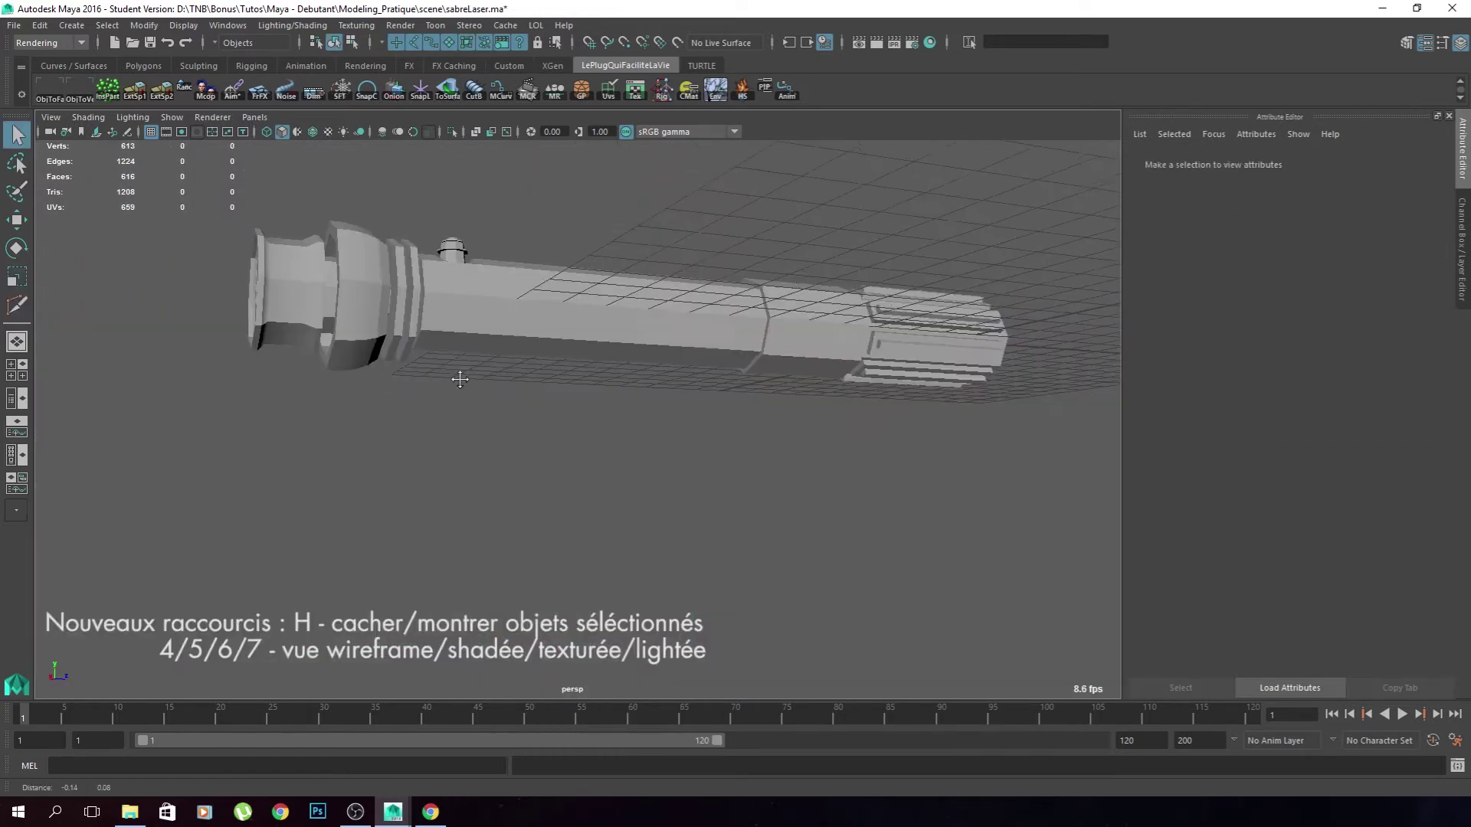
# Create a polygon cylinder, move it beneath the front half of the handle and scale it uniformly to about 0.68.
pyautogui.keyDown('alt'); pyautogui.moveTo(567, 425); pyautogui.dragTo(579, 490); pyautogui.keyUp('alt')
pyautogui.keyDown('shift'); pyautogui.moveTo(667, 417); pyautogui.dragTo(687, 374, button='right'); pyautogui.keyUp('shift')
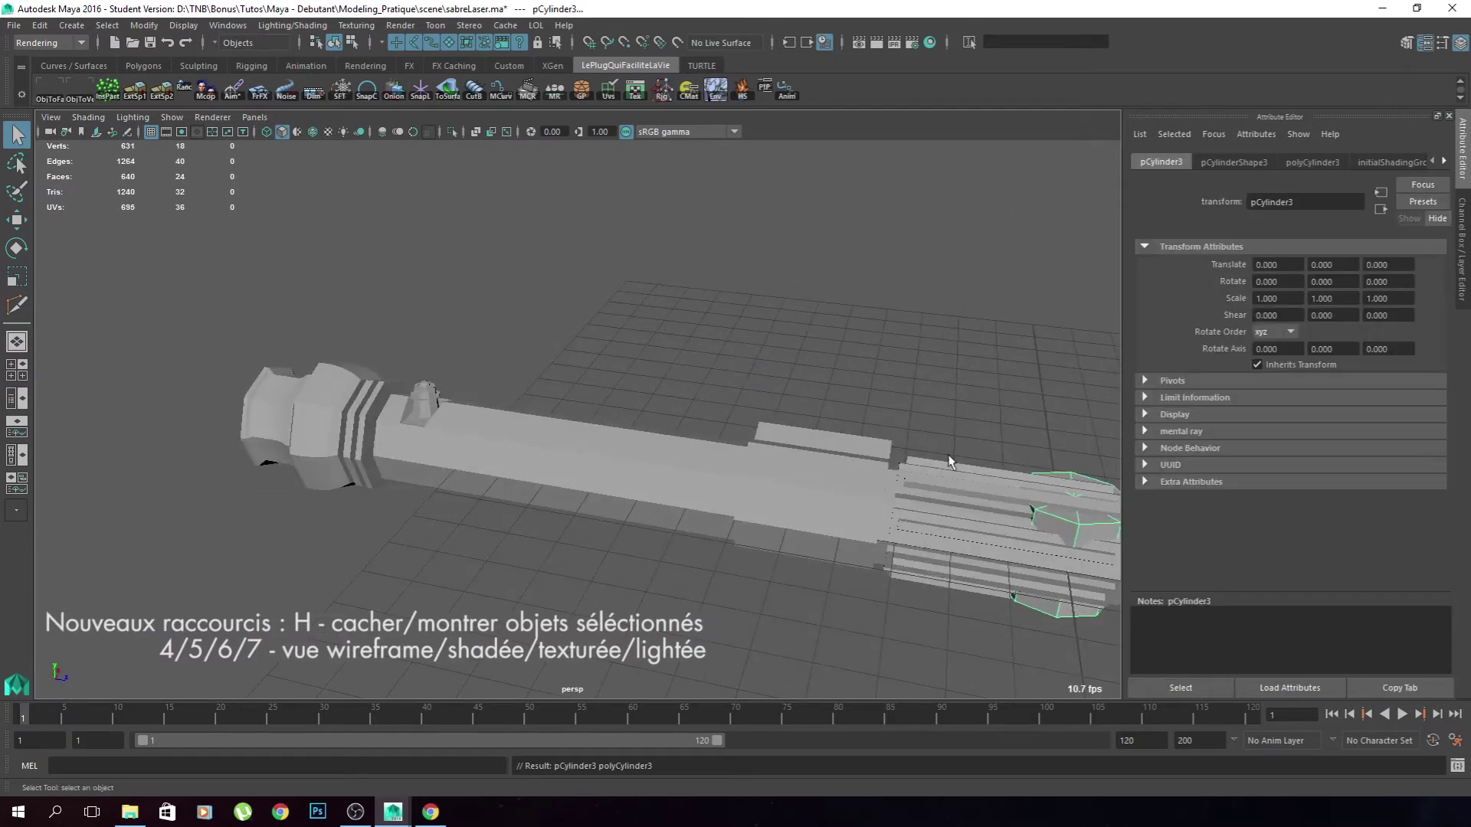
pyautogui.press('w')
pyautogui.keyDown('alt'); pyautogui.moveTo(553, 505); pyautogui.dragTo(429, 463, button='middle'); pyautogui.keyUp('alt')
pyautogui.moveTo(996, 512); pyautogui.dragTo(605, 451)
pyautogui.keyDown('alt'); pyautogui.moveTo(674, 460); pyautogui.dragTo(727, 406); pyautogui.keyUp('alt')
pyautogui.moveTo(765, 253); pyautogui.dragTo(760, 345)
pyautogui.press('r')
pyautogui.moveTo(758, 414); pyautogui.dragTo(724, 417)
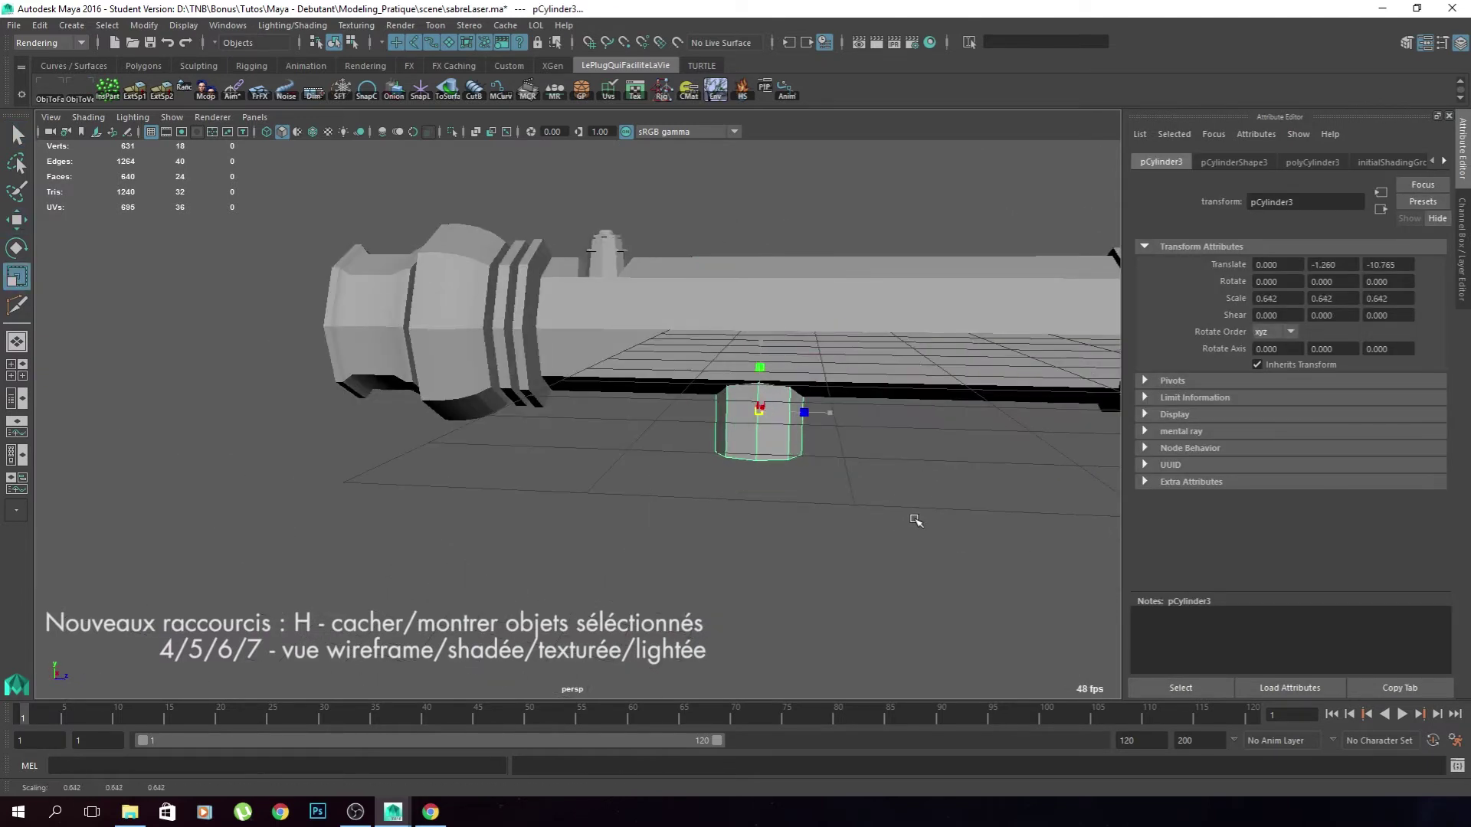
pyautogui.press('w')
# Select the bottom cap faces of the lower cylinder, extrude them and scale the new faces.
pyautogui.keyDown('alt'); pyautogui.moveTo(674, 513); pyautogui.dragTo(716, 459); pyautogui.keyUp('alt')
pyautogui.keyDown('alt'); pyautogui.moveTo(713, 475); pyautogui.dragTo(754, 494, button='right'); pyautogui.keyUp('alt')
pyautogui.keyDown('alt'); pyautogui.moveTo(754, 494); pyautogui.dragTo(737, 441); pyautogui.keyUp('alt')
pyautogui.moveTo(766, 372); pyautogui.dragTo(769, 417, button='right')
pyautogui.click(789, 406)
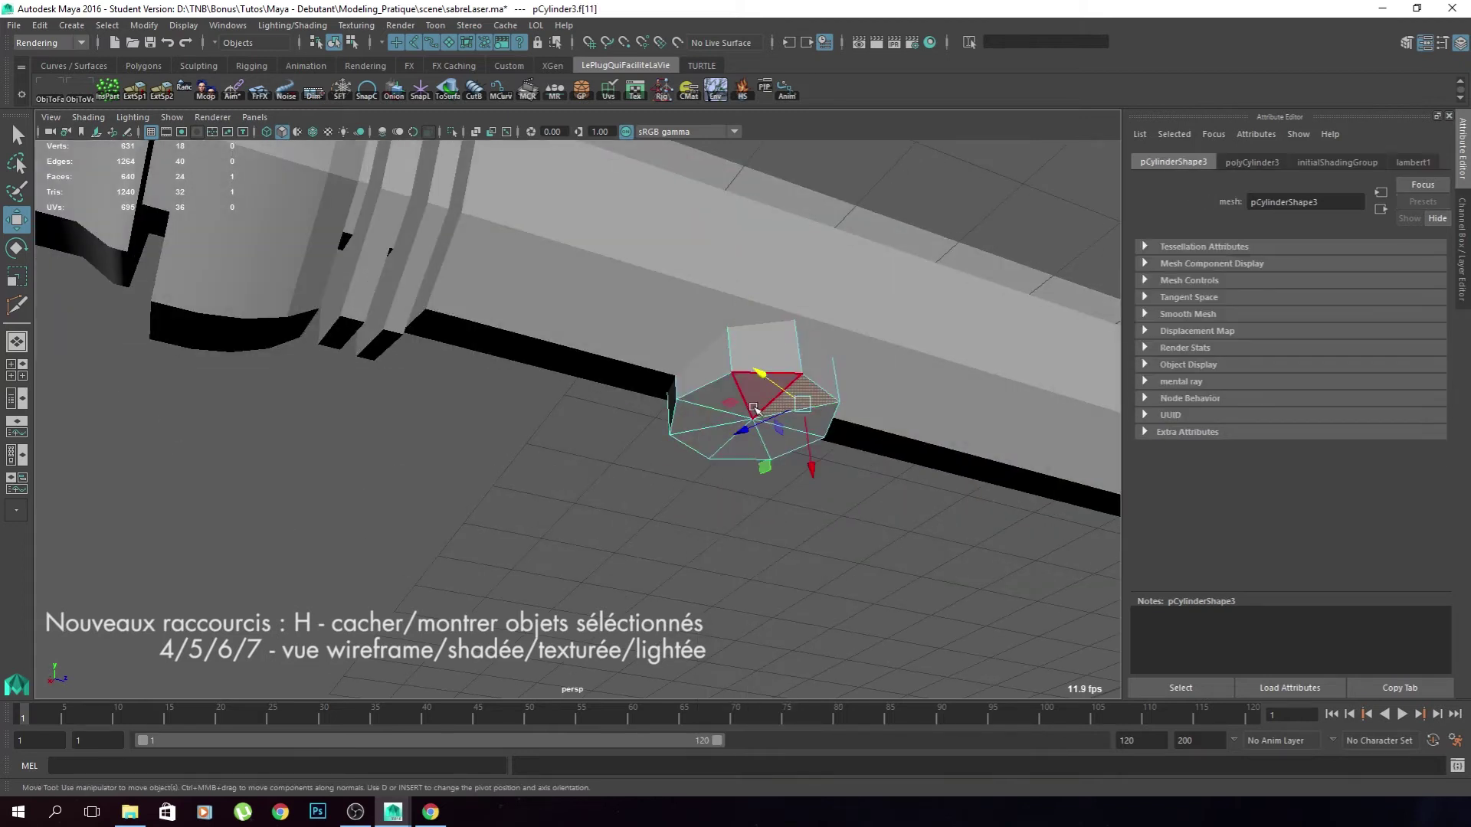
pyautogui.press('q')
pyautogui.keyDown('shift'); pyautogui.click(754, 402); pyautogui.keyUp('shift')
pyautogui.keyDown('shift'); pyautogui.click(727, 403); pyautogui.keyUp('shift')
pyautogui.keyDown('shift'); pyautogui.click(705, 418); pyautogui.keyUp('shift')
pyautogui.keyDown('shift'); pyautogui.click(716, 436); pyautogui.keyUp('shift')
pyautogui.keyDown('shift'); pyautogui.click(744, 445); pyautogui.keyUp('shift')
pyautogui.hotkey('ctrl', 'e')
pyautogui.press('r')
pyautogui.moveTo(906, 556); pyautogui.dragTo(881, 539, button='middle')
# Extrude the lower cylinder's bottom faces a second time and return to object mode.
pyautogui.hotkey('ctrl', 'e')
pyautogui.moveTo(714, 466); pyautogui.dragTo(781, 586)
pyautogui.press('F8')
# Duplicate the lower cylinder, move the copy beside the handle's front rings and set its Z rotation to 90.
pyautogui.press('w')
pyautogui.moveTo(761, 332); pyautogui.dragTo(608, 305)
pyautogui.moveTo(541, 353); pyautogui.dragTo(590, 378)
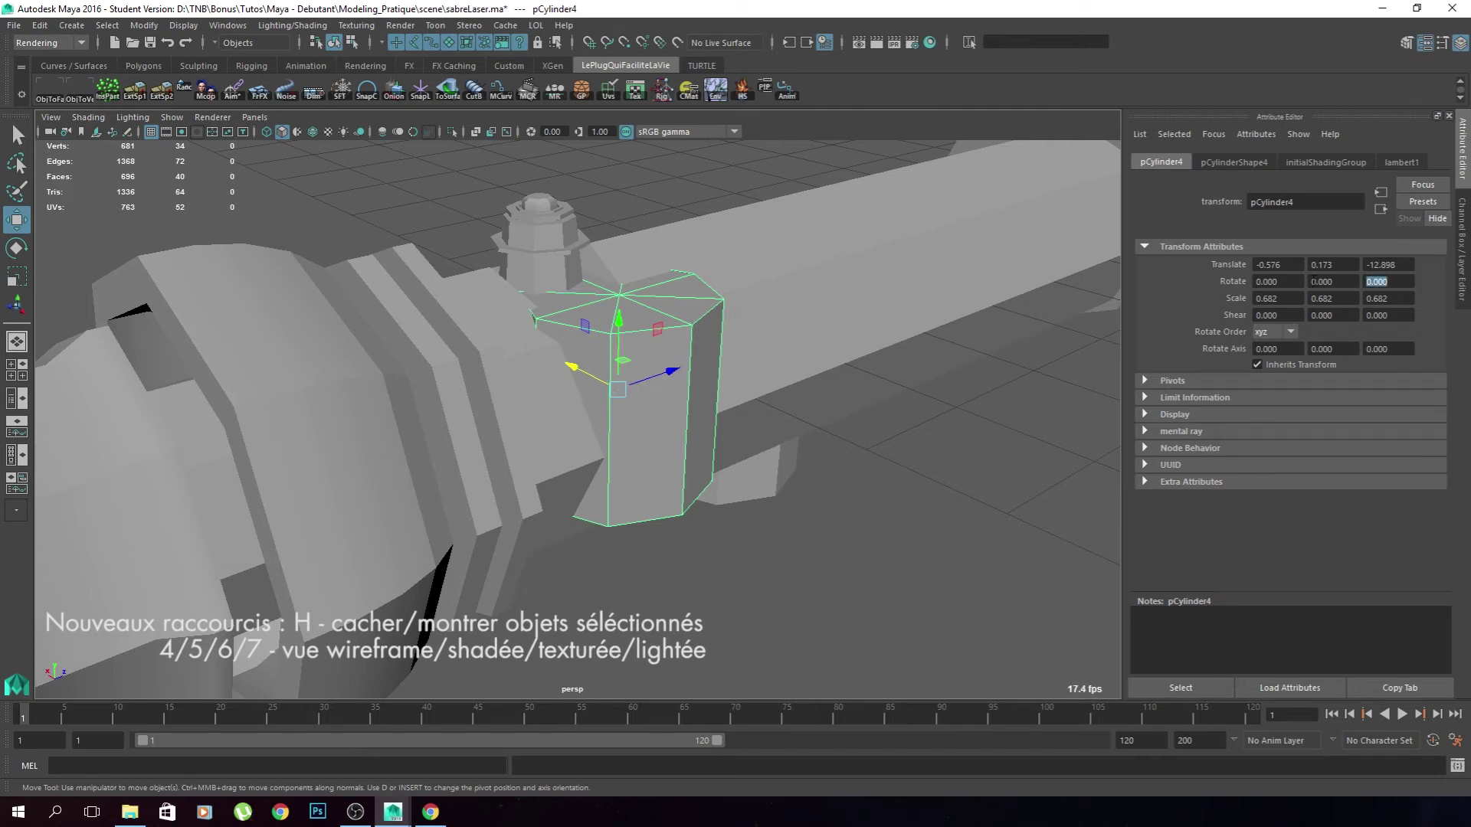
pyautogui.write('90')
pyautogui.press('Return')
# Scale the copied cylinder uniformly to about 0.107 and move it against the side of the handle.
pyautogui.press('r')
pyautogui.moveTo(618, 389); pyautogui.dragTo(552, 389)
pyautogui.press('w')
pyautogui.moveTo(665, 412); pyautogui.dragTo(695, 428)
pyautogui.moveTo(649, 334); pyautogui.dragTo(651, 367)
pyautogui.keyDown('alt'); pyautogui.moveTo(582, 459); pyautogui.dragTo(541, 527); pyautogui.keyUp('alt')
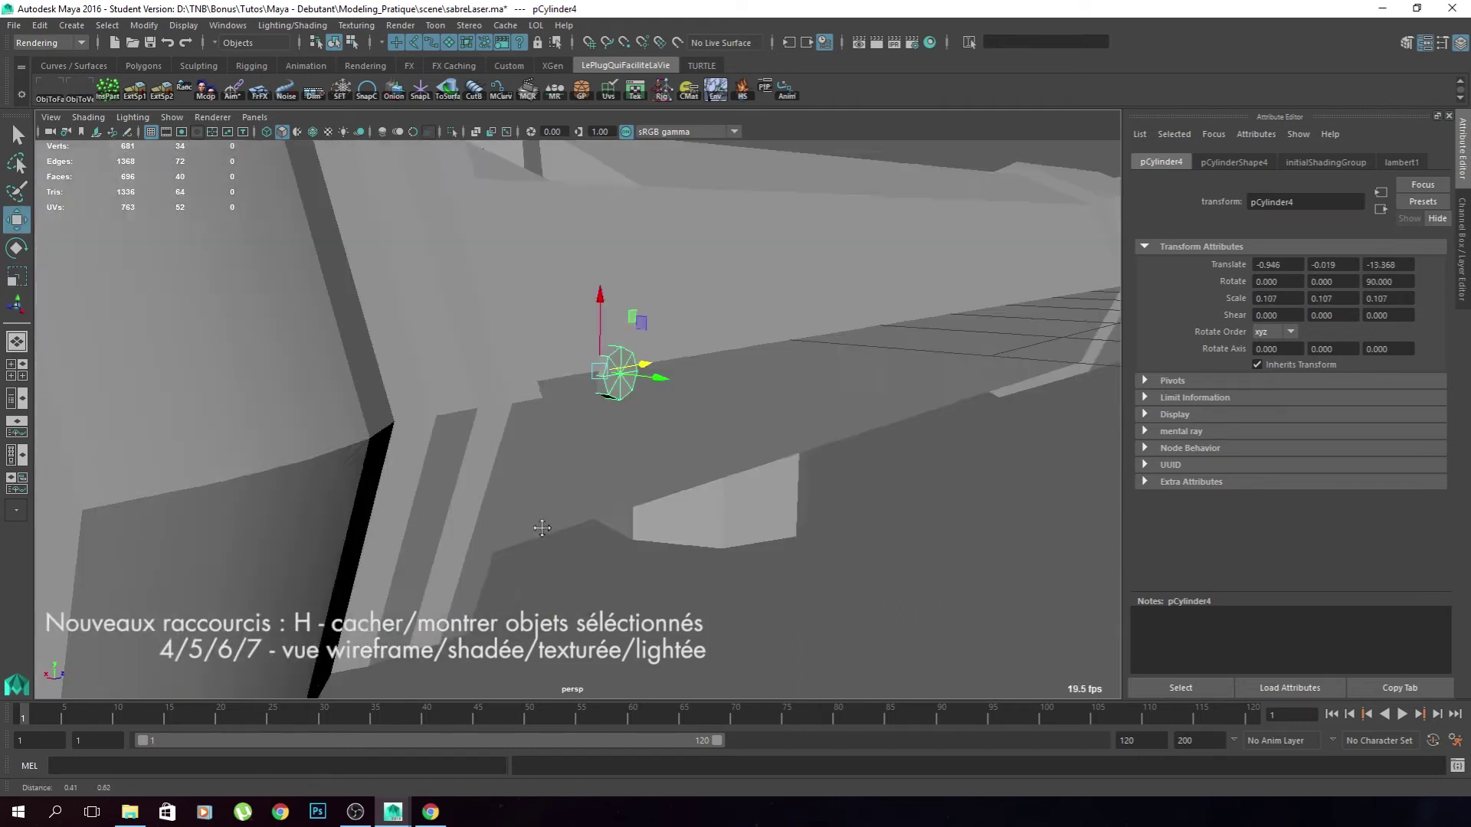
# Shrink the small cylinder further to about 0.049 and seat it on the handle's side at about X -0.999, Y 0.002.
pyautogui.keyDown('alt'); pyautogui.moveTo(541, 528); pyautogui.dragTo(529, 565, button='middle'); pyautogui.keyUp('alt')
pyautogui.press('r')
pyautogui.moveTo(584, 410); pyautogui.dragTo(536, 410)
pyautogui.press('w')
pyautogui.moveTo(579, 360); pyautogui.dragTo(578, 344)
pyautogui.moveTo(637, 427); pyautogui.dragTo(613, 420)
# Turn the small cylinder to 270 degrees in Z, duplicate it and shift the copy along the handle.
pyautogui.keyDown('alt'); pyautogui.moveTo(613, 498); pyautogui.dragTo(643, 469); pyautogui.keyUp('alt')
pyautogui.press('e')
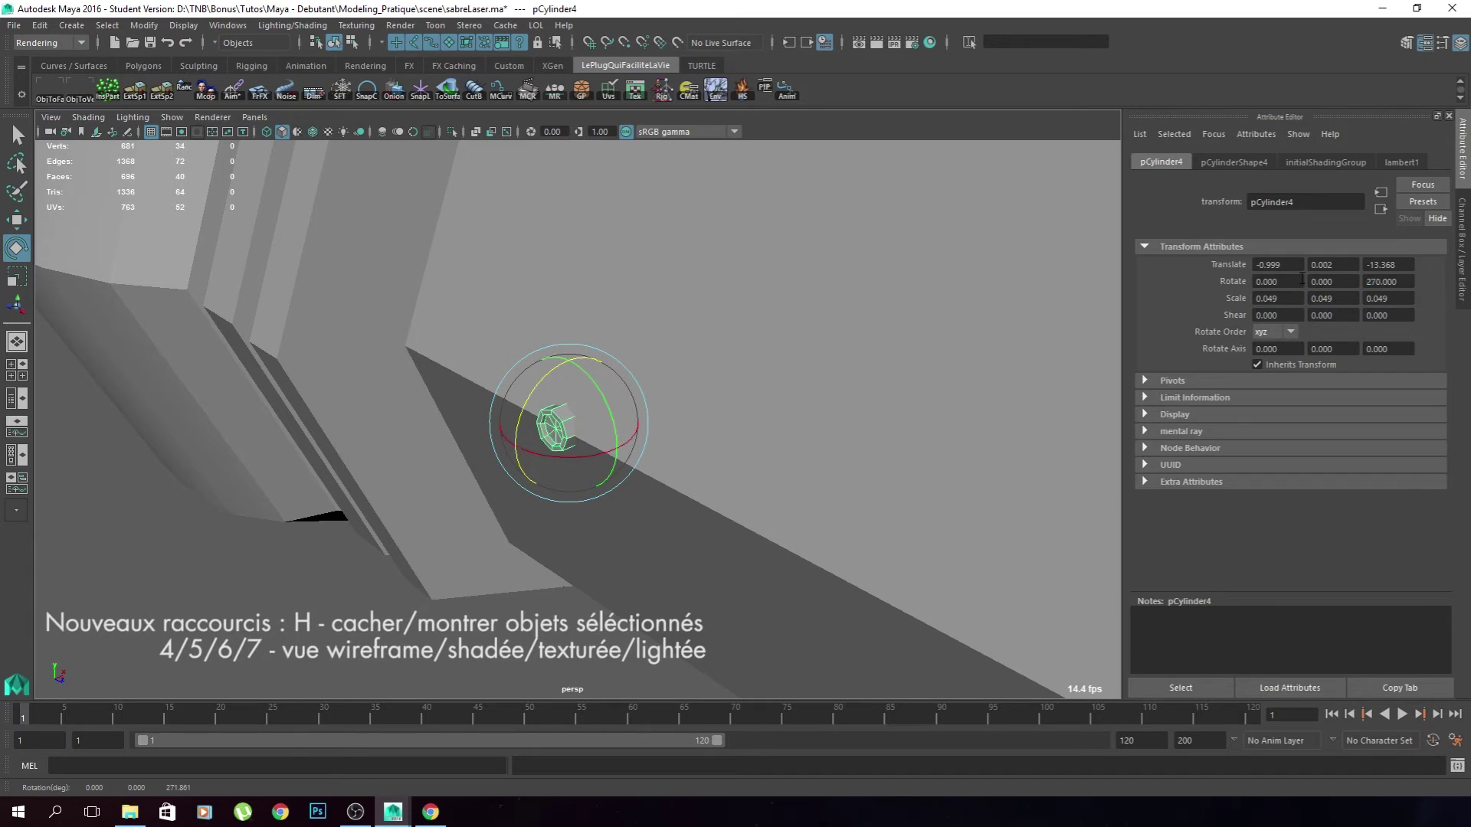
pyautogui.press('w')
pyautogui.keyDown('alt'); pyautogui.moveTo(527, 484); pyautogui.dragTo(620, 458); pyautogui.keyUp('alt')
pyautogui.moveTo(579, 492); pyautogui.dragTo(580, 494)
pyautogui.hotkey('ctrl', 'd')
pyautogui.moveTo(654, 425); pyautogui.dragTo(711, 428)
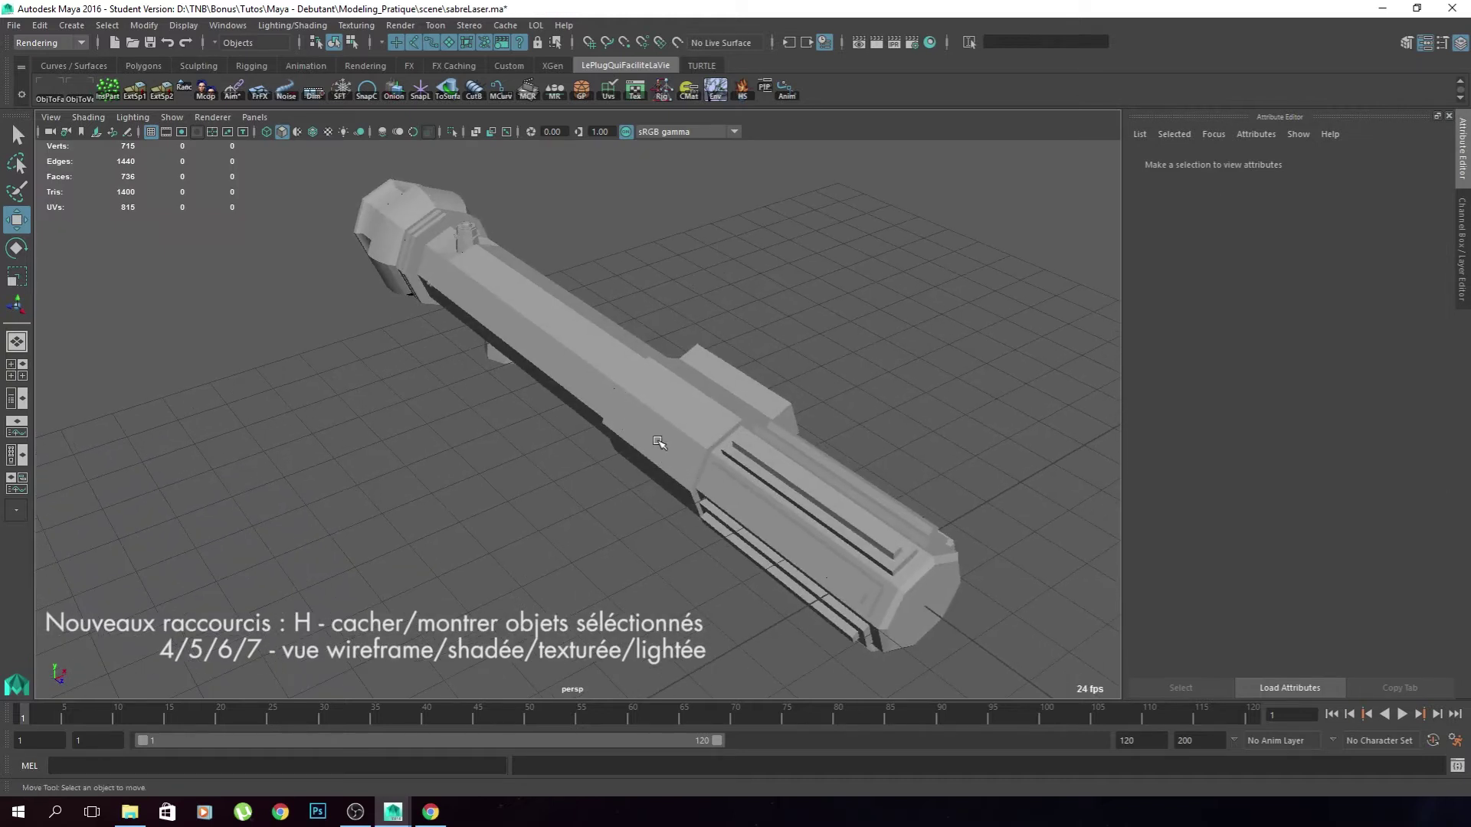
# Save the scene.
pyautogui.hotkey('ctrl', 's')
pyautogui.press('Return')
pyautogui.keyDown('alt'); pyautogui.moveTo(667, 457); pyautogui.dragTo(562, 479, button='right'); pyautogui.keyUp('alt')
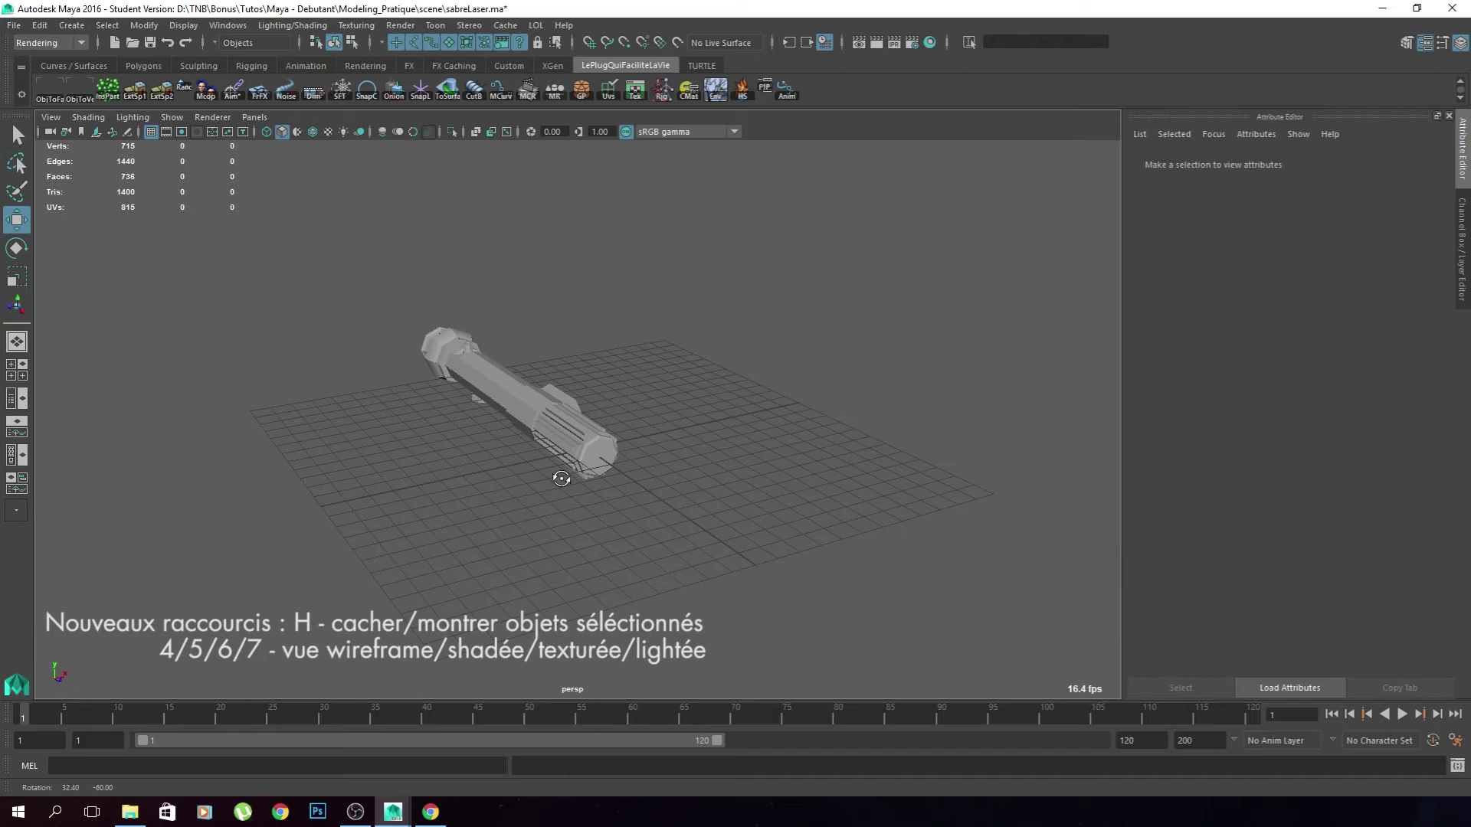
# Draw an S-shaped EP curve beside the handle in the top view.
pyautogui.press('space')
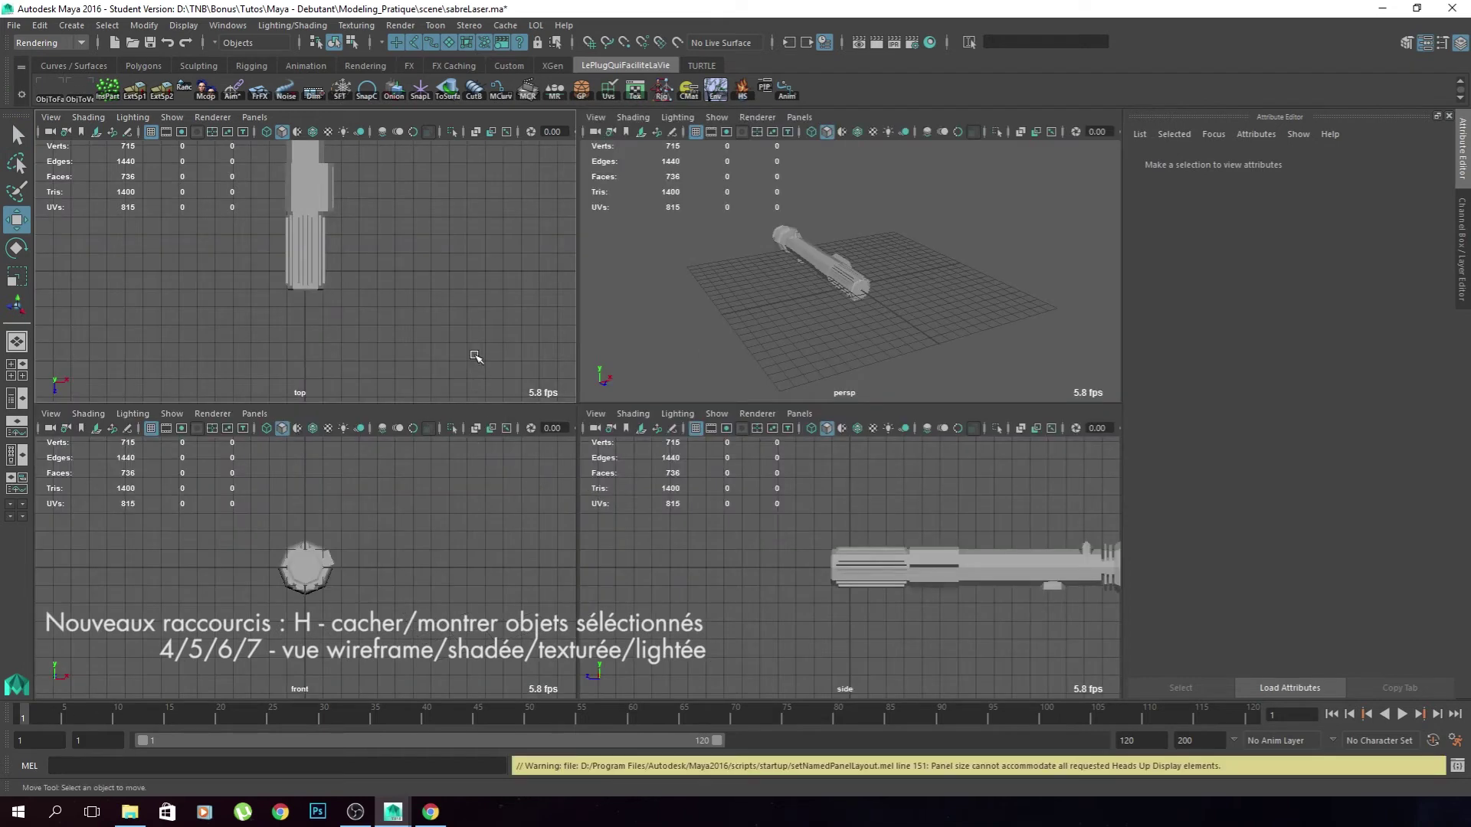
pyautogui.press('space')
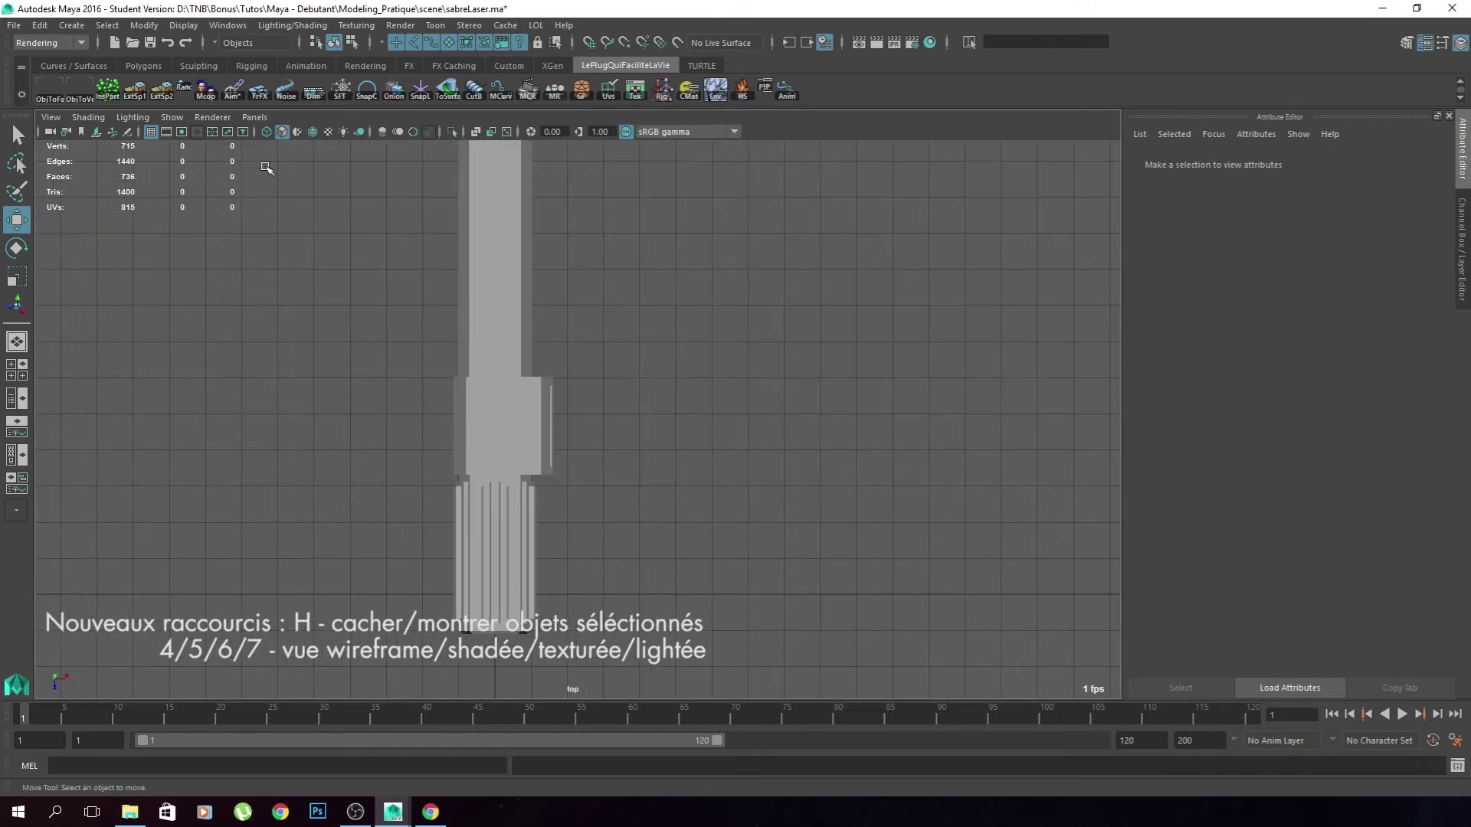
pyautogui.click(76, 66)
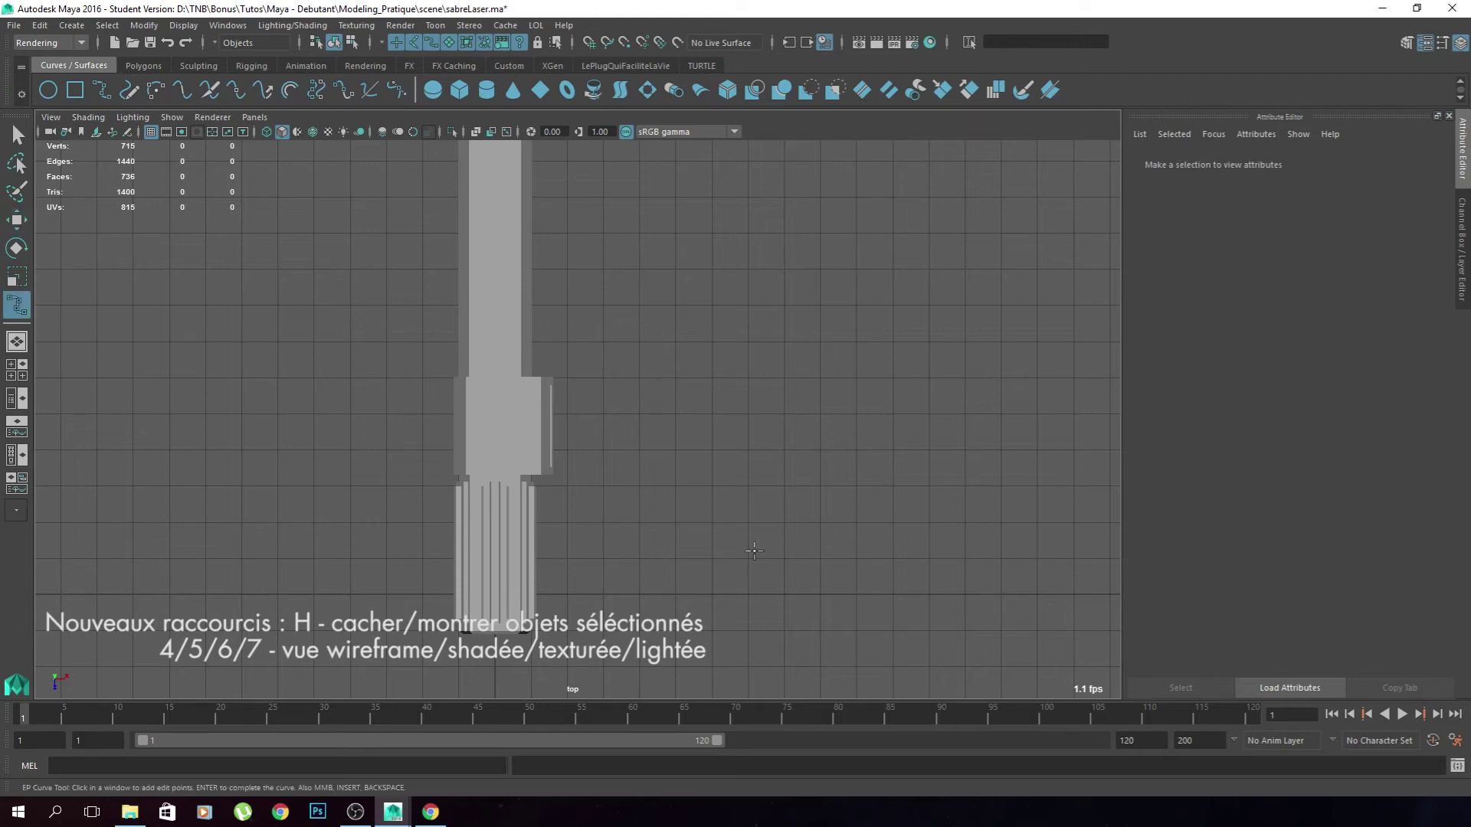
pyautogui.keyDown('alt'); pyautogui.moveTo(724, 542); pyautogui.dragTo(699, 512, button='middle'); pyautogui.keyUp('alt')
pyautogui.keyDown('alt'); pyautogui.moveTo(699, 512); pyautogui.dragTo(706, 342, button='right'); pyautogui.keyUp('alt')
pyautogui.click(707, 340)
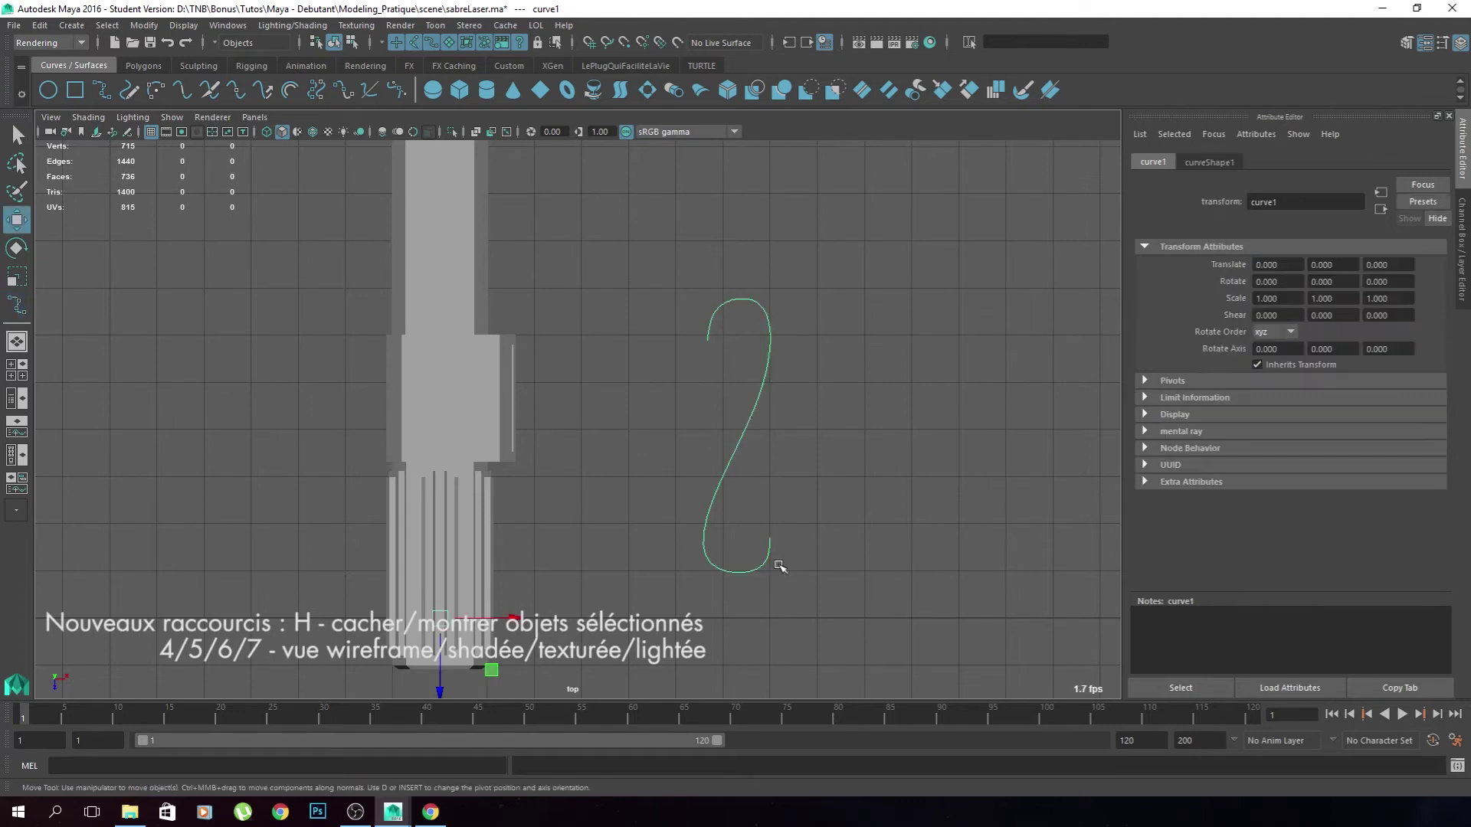
pyautogui.click(816, 476)
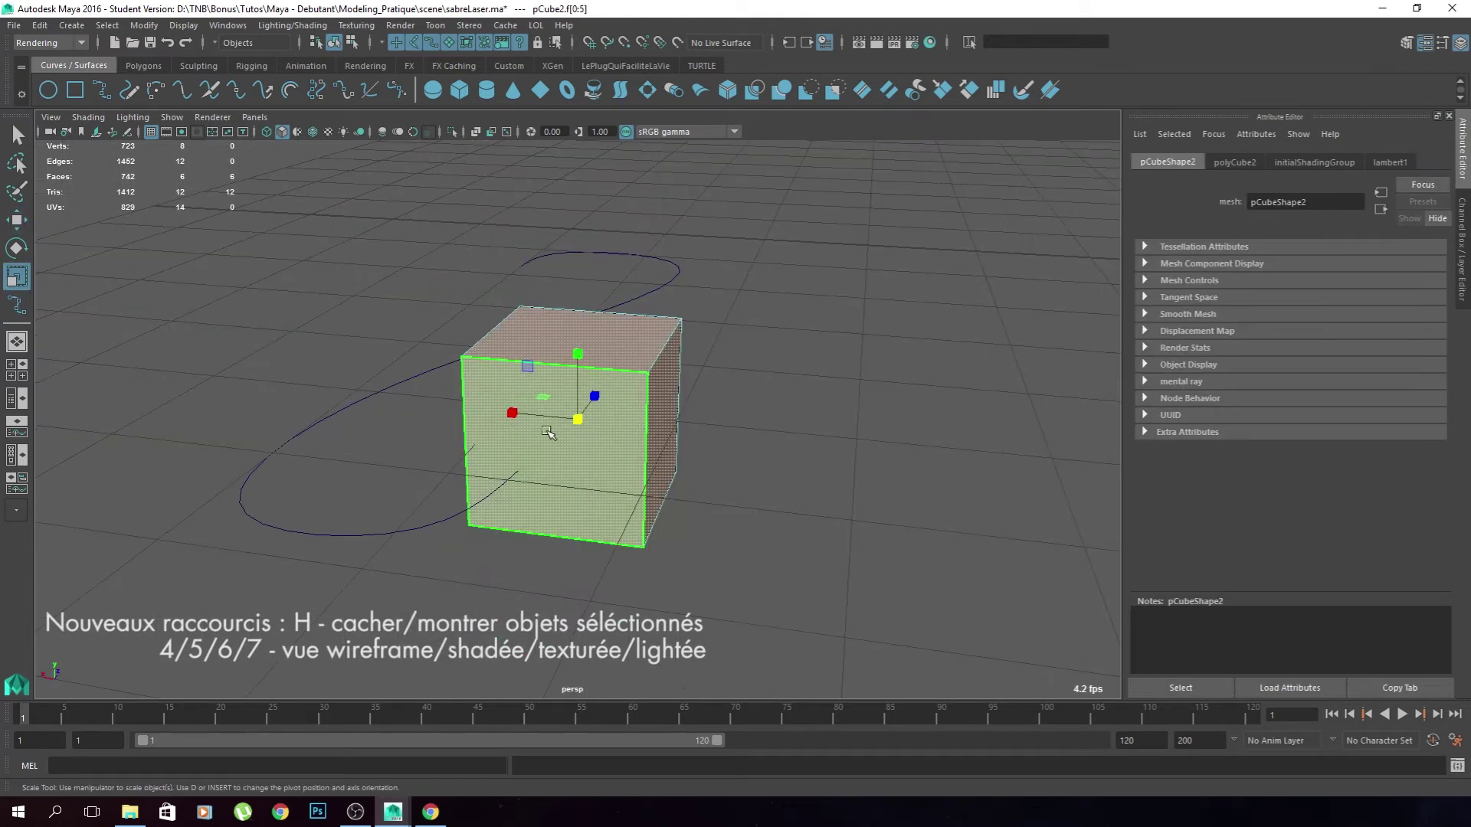
# Flatten the cube at the curve's end into a thin slab by scaling its faces, and align it with the curve.
pyautogui.moveTo(513, 413); pyautogui.dragTo(586, 469)
pyautogui.press('w')
pyautogui.moveTo(515, 418); pyautogui.dragTo(483, 415)
pyautogui.keyDown('alt'); pyautogui.moveTo(482, 416); pyautogui.dragTo(493, 329); pyautogui.keyUp('alt')
pyautogui.press('r')
pyautogui.keyDown('alt'); pyautogui.moveTo(493, 472); pyautogui.dragTo(563, 529); pyautogui.keyUp('alt')
pyautogui.press('w')
# Extrude the slab's narrow end face along the S-shaped curve with enough divisions to follow its bends smoothly.
pyautogui.click(475, 490)
pyautogui.click(513, 467)
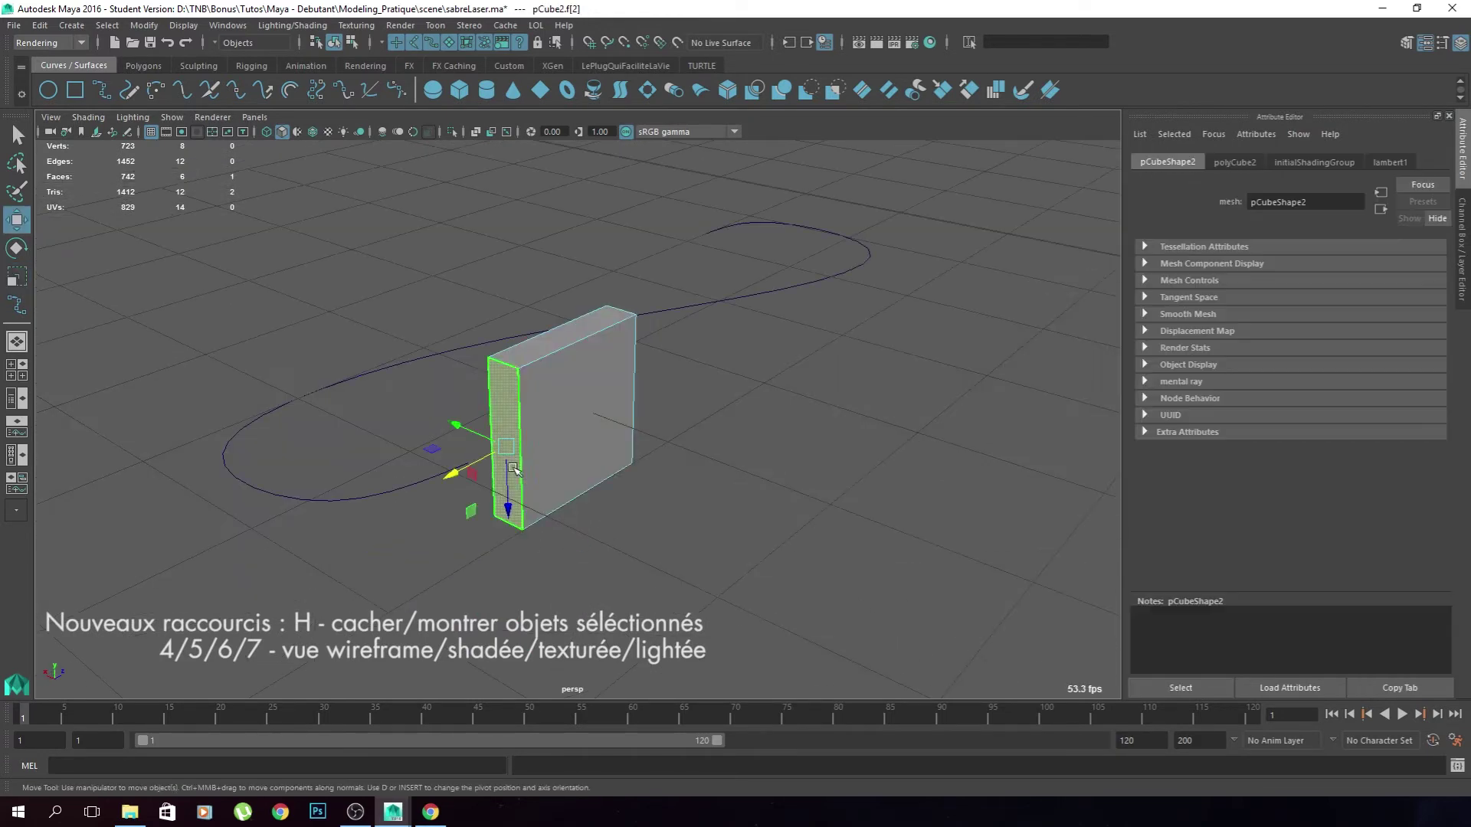
pyautogui.click(398, 493)
pyautogui.keyDown('shift'); pyautogui.moveTo(398, 505); pyautogui.dragTo(398, 504, button='right'); pyautogui.keyUp('shift')
pyautogui.moveTo(990, 224); pyautogui.dragTo(1065, 224, button='middle')
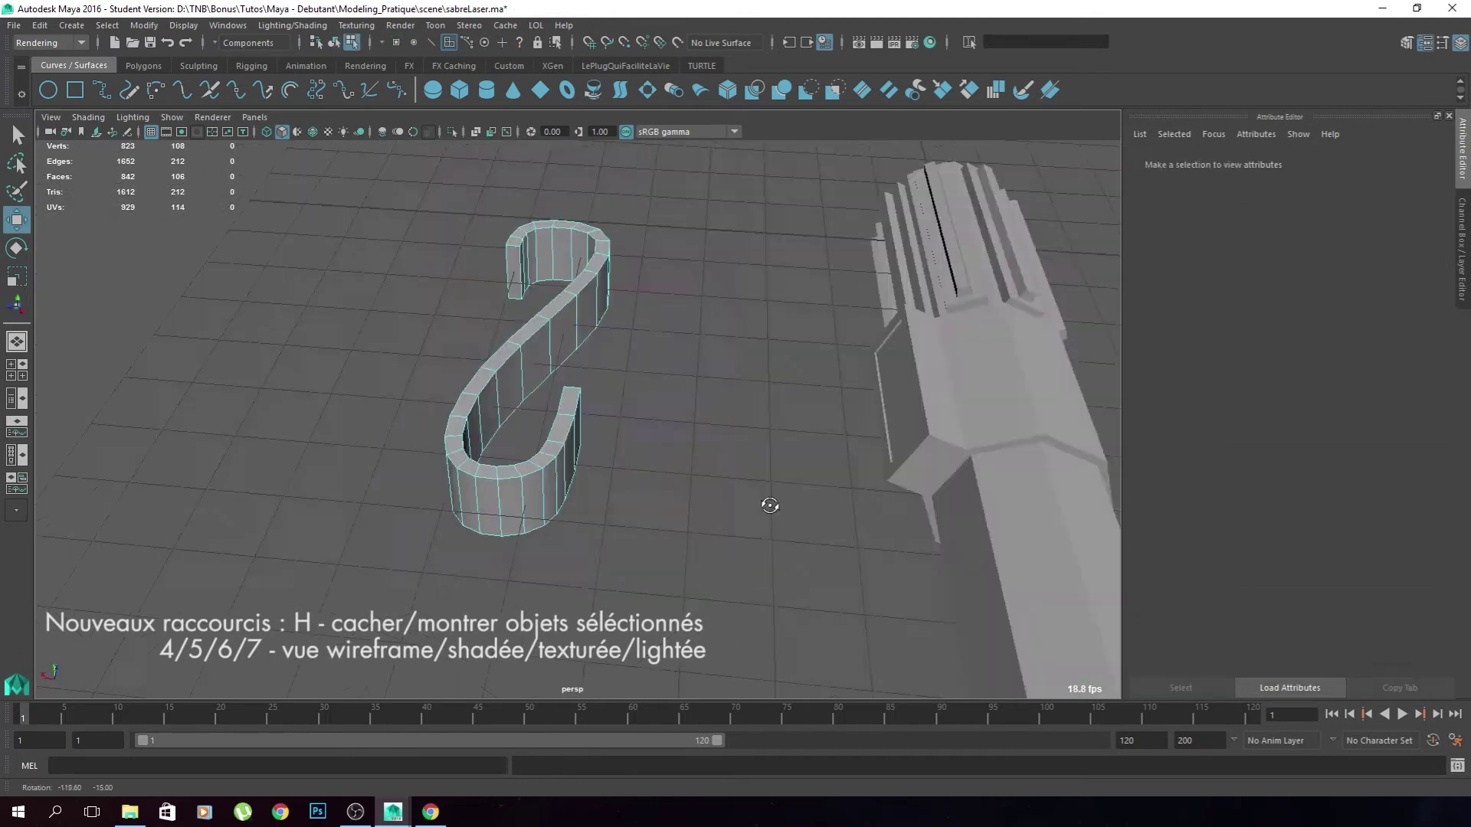
# Return the S-shaped mesh to object mode and delete its construction history.
pyautogui.keyDown('alt'); pyautogui.moveTo(769, 506); pyautogui.dragTo(666, 406); pyautogui.keyUp('alt')
pyautogui.moveTo(680, 384); pyautogui.dragTo(746, 364, button='right')
pyautogui.click(743, 389)
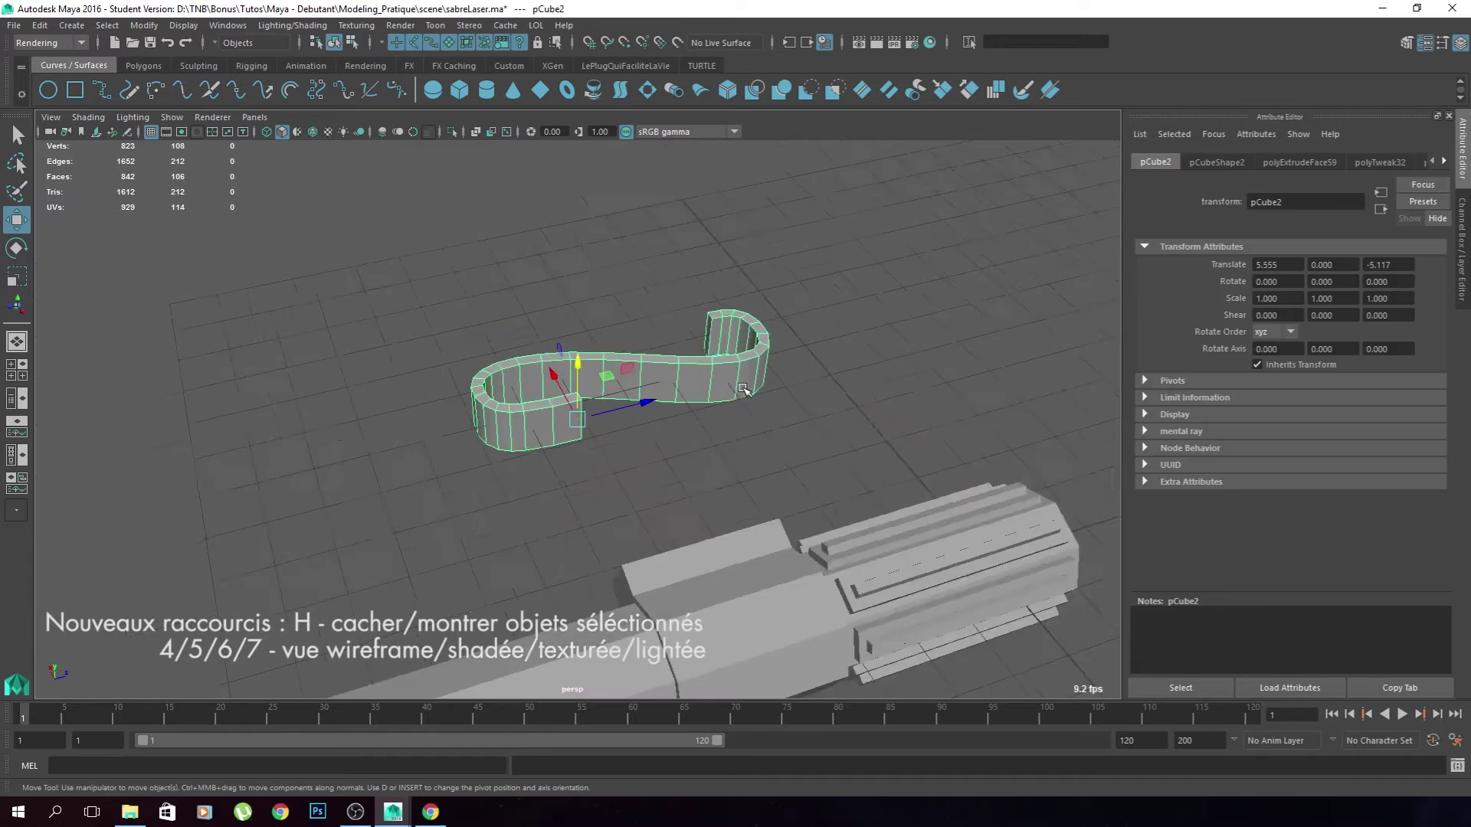
pyautogui.scroll(-3, 743, 389)
pyautogui.click(39, 25)
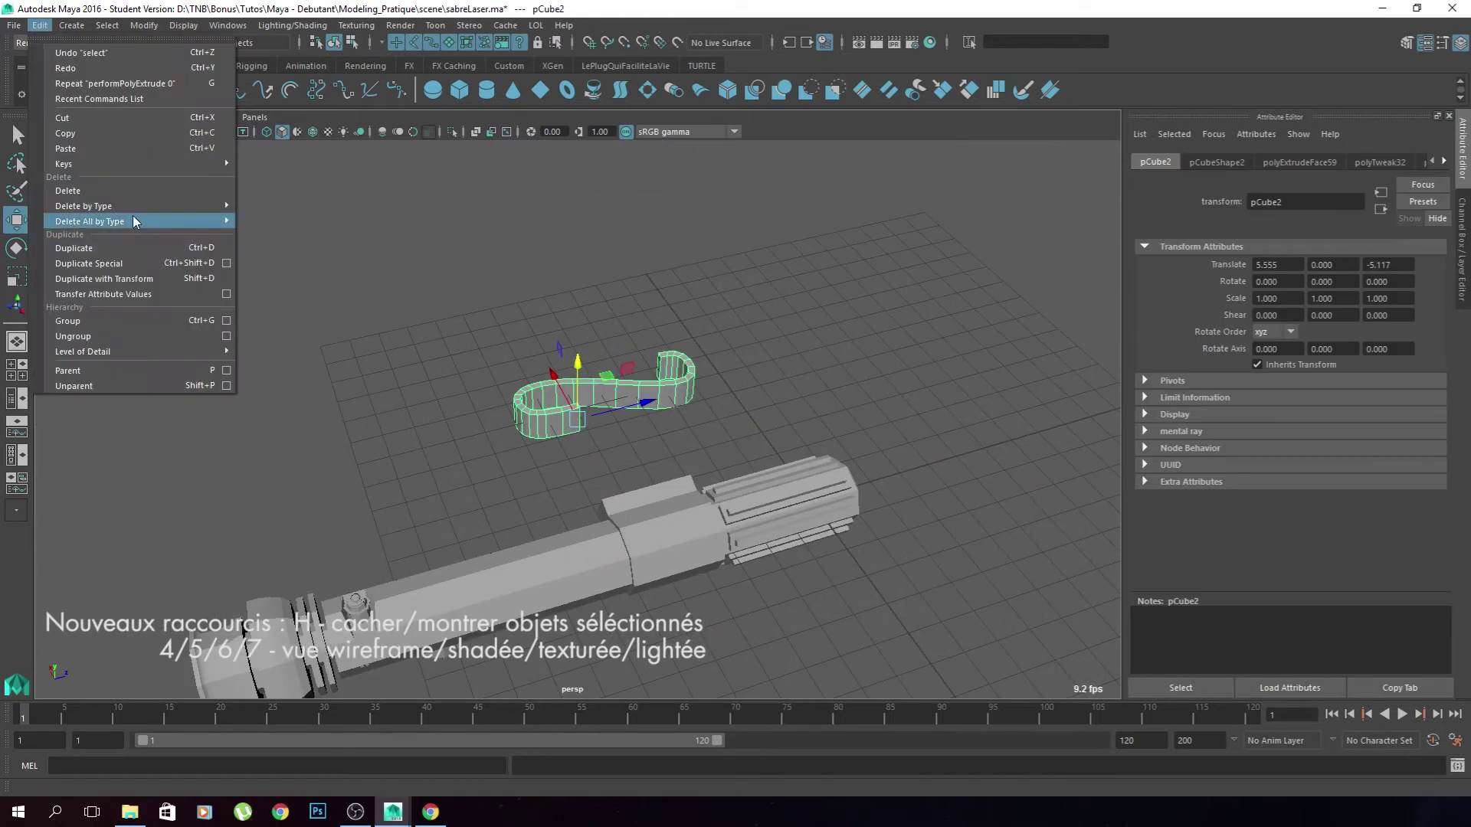
pyautogui.moveTo(198, 211)
pyautogui.click(268, 221)
# Select the S-shaped guide curve separately from the mesh and delete it.
pyautogui.click(633, 325)
pyautogui.click(642, 394)
pyautogui.keyDown('alt'); pyautogui.moveTo(491, 344); pyautogui.dragTo(707, 359); pyautogui.keyUp('alt')
pyautogui.click(662, 283)
pyautogui.click(633, 331)
pyautogui.press('Delete')
# Scale the S-shaped hook uniformly to 0.34 and place it against the handle, on the side opposite the raised block.
pyautogui.click(697, 376)
pyautogui.keyDown('alt'); pyautogui.moveTo(815, 480); pyautogui.dragTo(903, 453); pyautogui.keyUp('alt')
pyautogui.moveTo(603, 291); pyautogui.dragTo(590, 590)
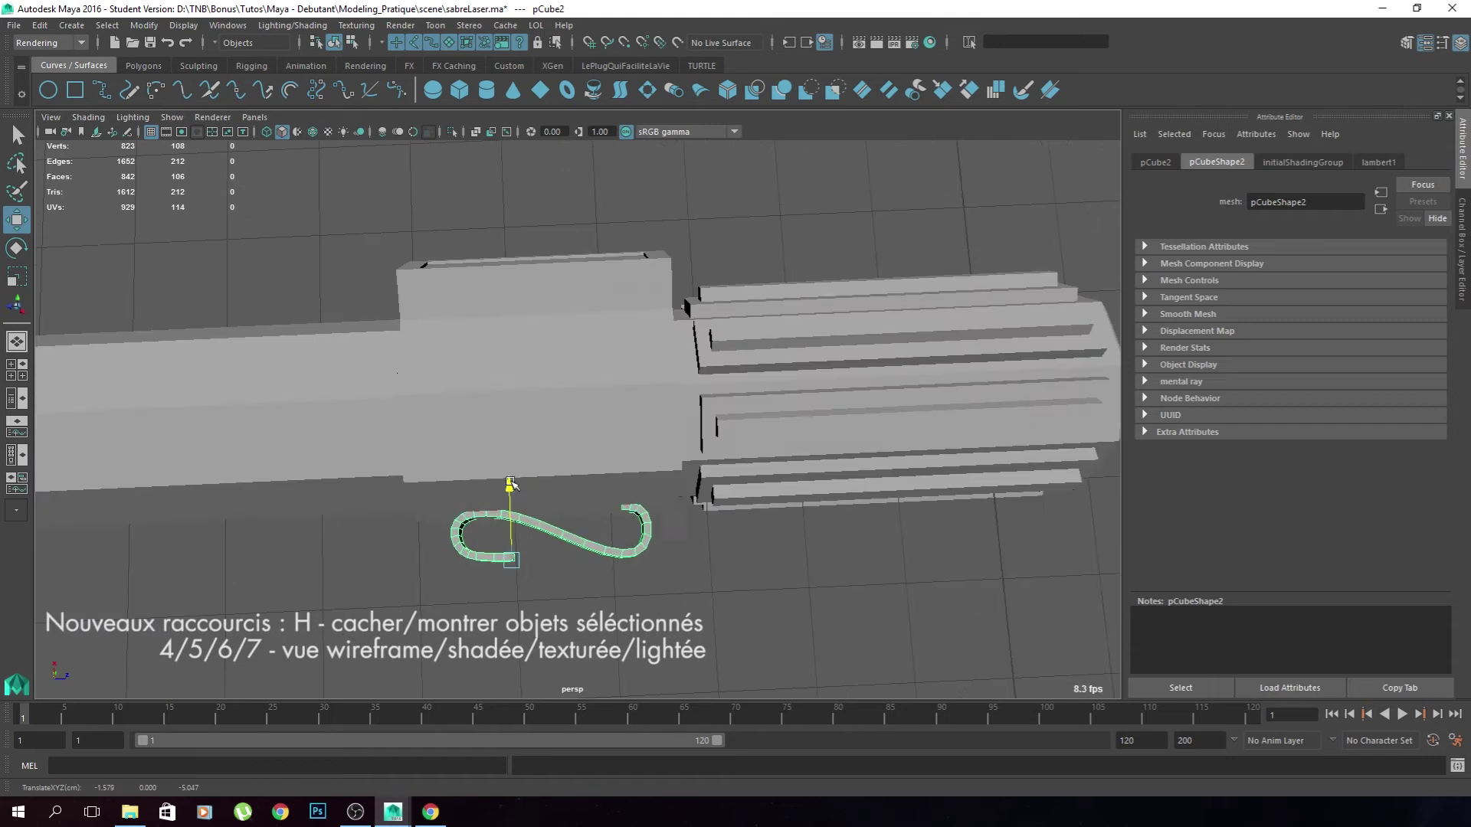
pyautogui.moveTo(508, 487); pyautogui.dragTo(509, 473)
pyautogui.keyDown('alt'); pyautogui.moveTo(528, 563); pyautogui.dragTo(526, 509); pyautogui.keyUp('alt')
pyautogui.click(676, 562)
pyautogui.keyDown('alt'); pyautogui.moveTo(676, 562); pyautogui.dragTo(624, 411); pyautogui.keyUp('alt')
pyautogui.click(631, 393)
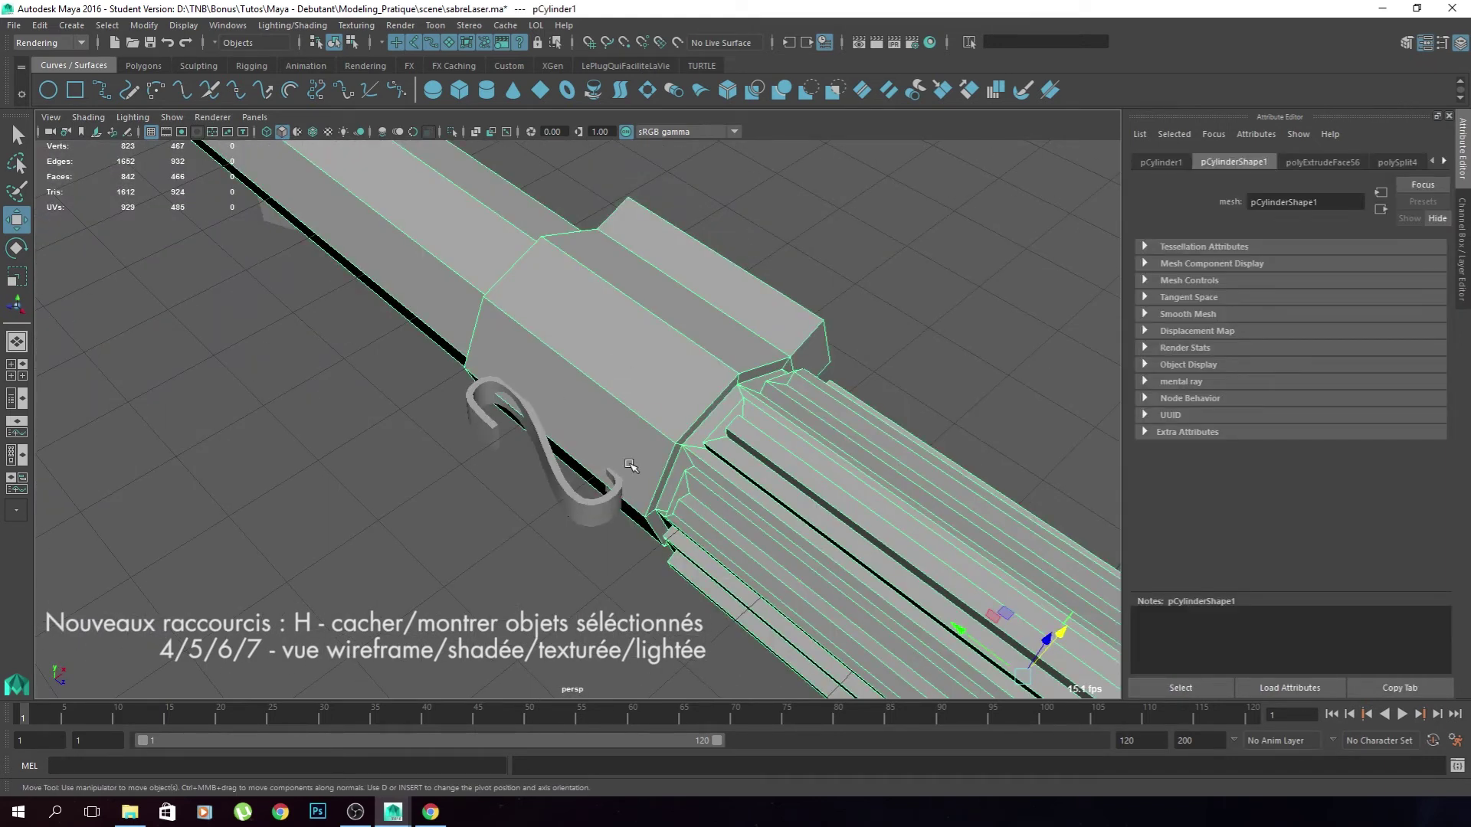
pyautogui.click(587, 592)
pyautogui.click(587, 511)
pyautogui.keyDown('alt'); pyautogui.moveTo(586, 511); pyautogui.dragTo(554, 564); pyautogui.keyUp('alt')
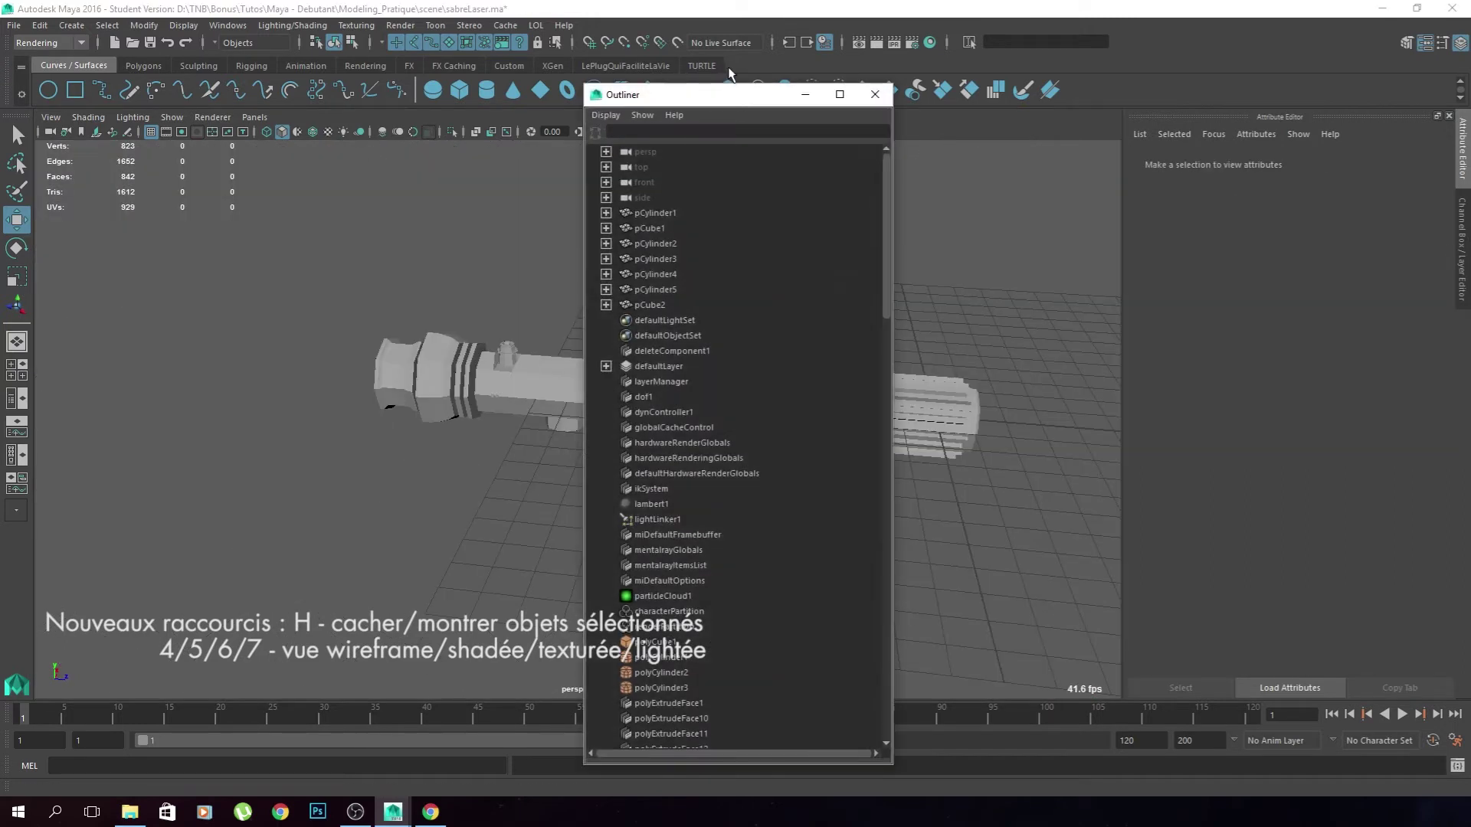
# Select all meshes from pCylinder1 to pCube2 in the Outliner and delete their construction history.
pyautogui.moveTo(710, 96); pyautogui.dragTo(986, 92)
pyautogui.click(1101, 247)
pyautogui.click(923, 300)
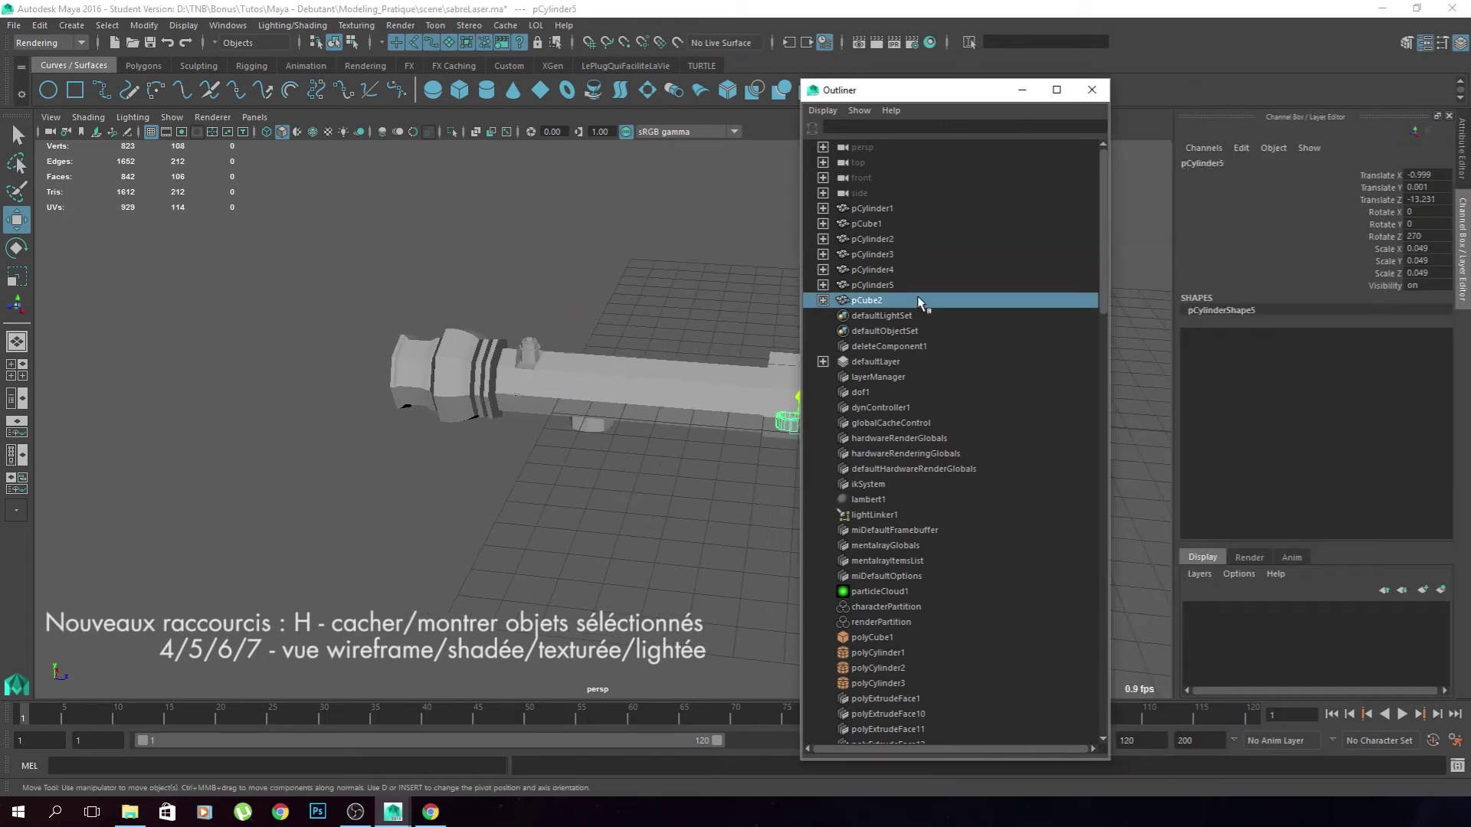
pyautogui.keyDown('shift'); pyautogui.click(916, 209); pyautogui.keyUp('shift')
pyautogui.click(39, 25)
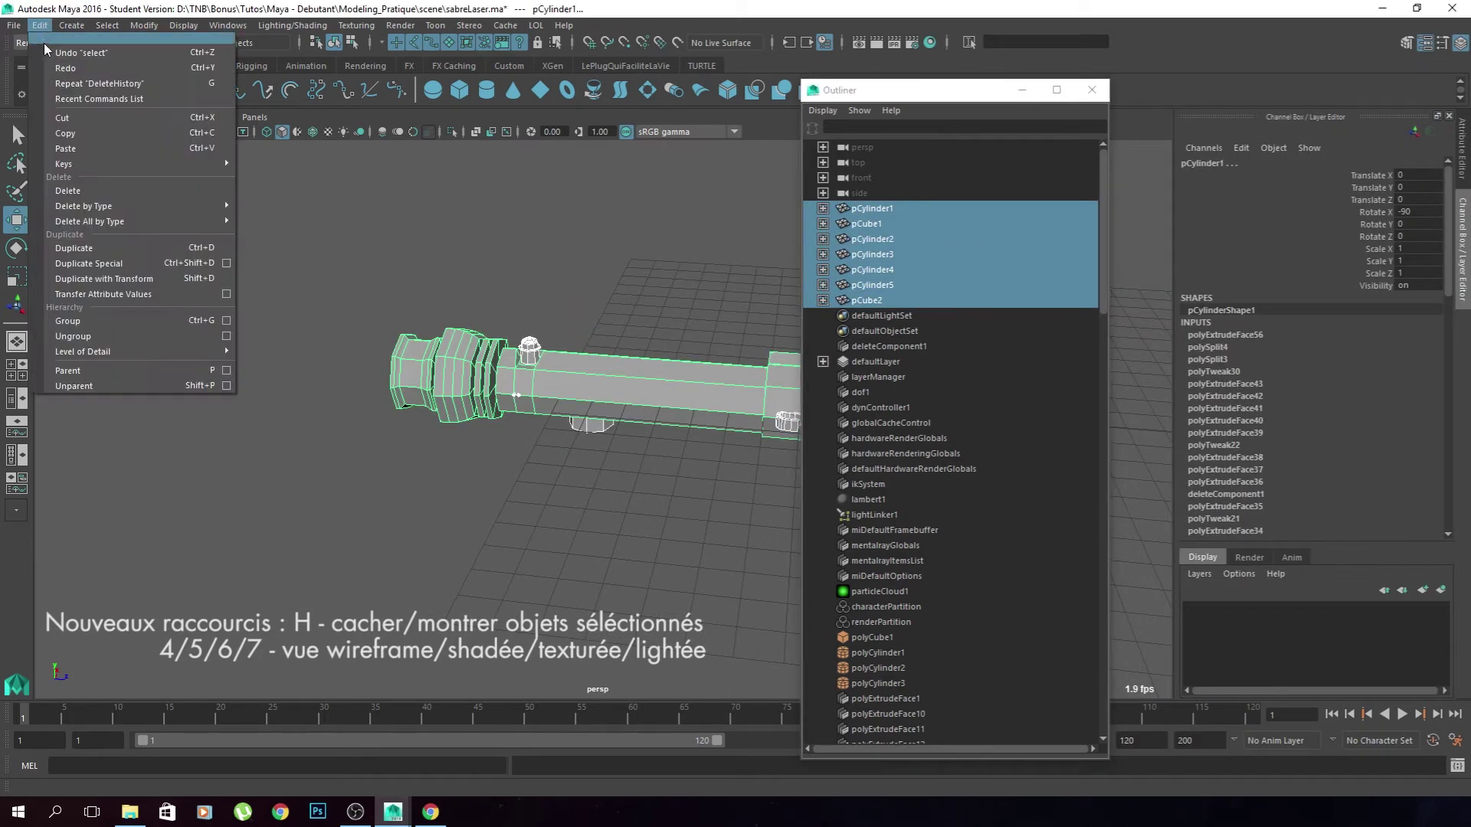
pyautogui.moveTo(123, 206)
pyautogui.click(310, 219)
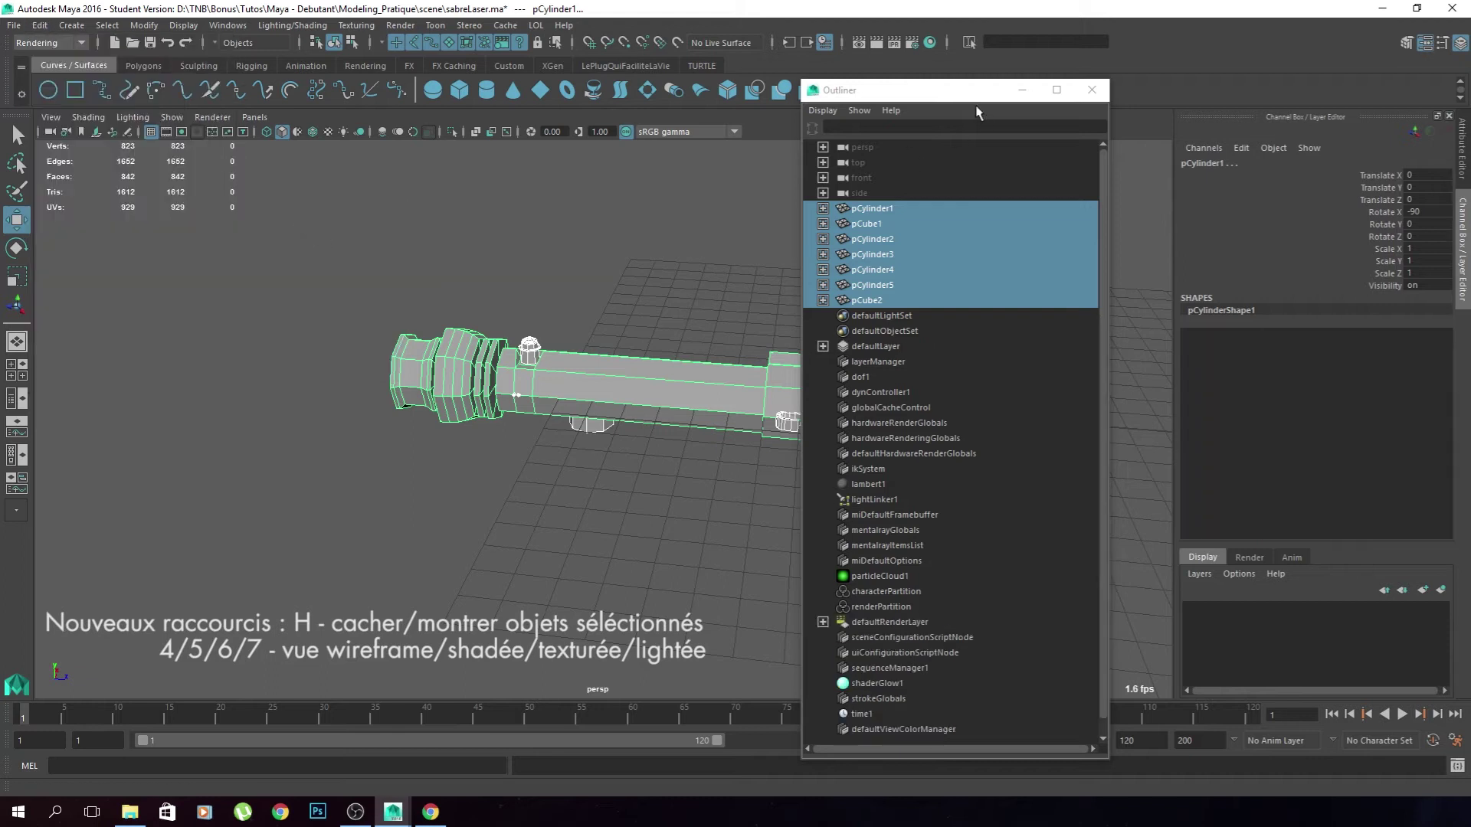
# Rename the meshes msh_corps, msh_plaque, msh_boulon, msh_aimant, msh_boutonDetail, msh_boutonDetail1 and msh_encoche, and save the scene.
pyautogui.moveTo(946, 93); pyautogui.dragTo(1077, 98)
pyautogui.click(1060, 258)
pyautogui.click(1027, 213)
pyautogui.doubleClick(1027, 213)
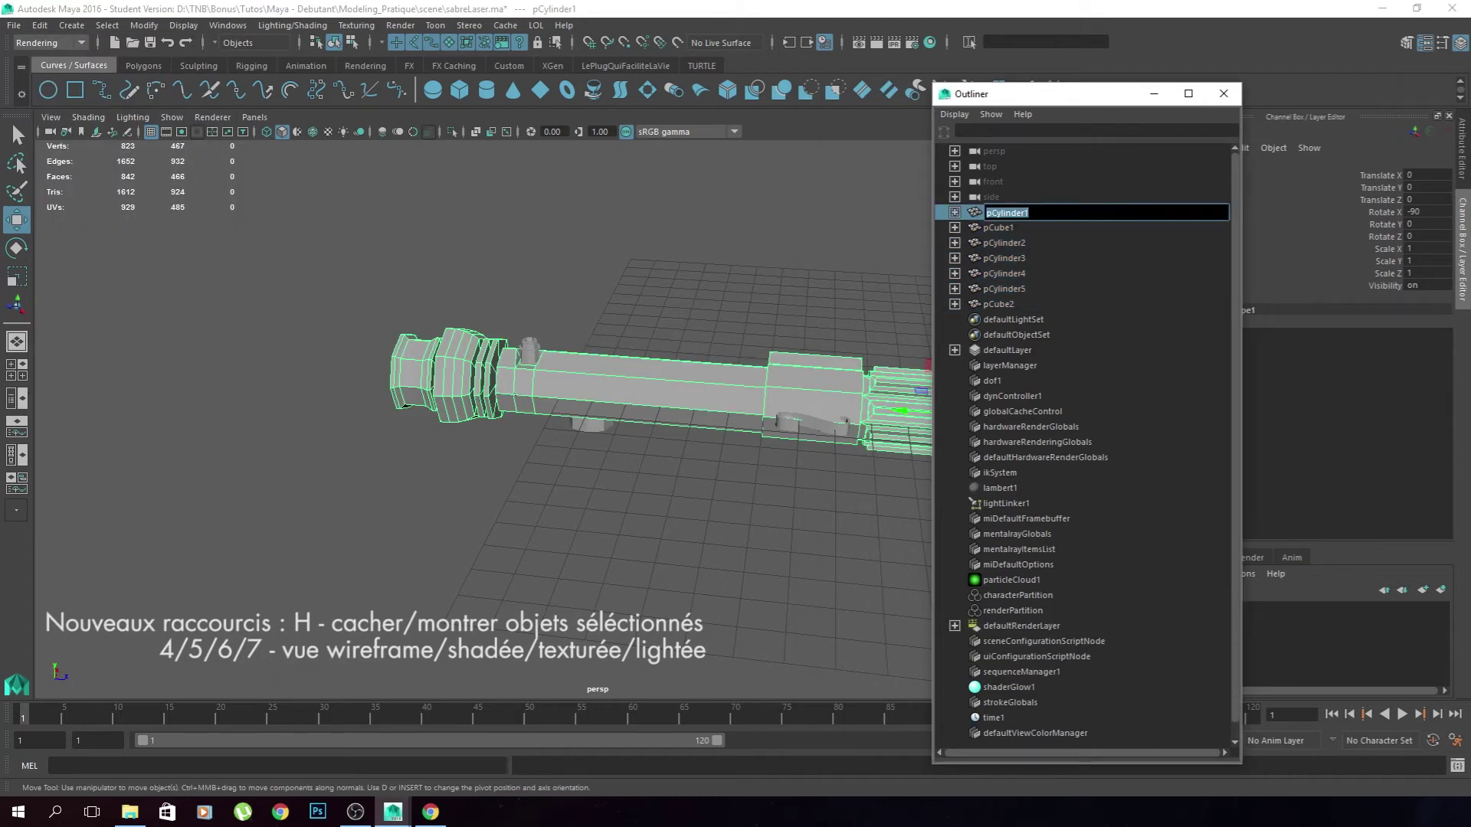
pyautogui.moveTo(1033, 97); pyautogui.dragTo(1164, 89)
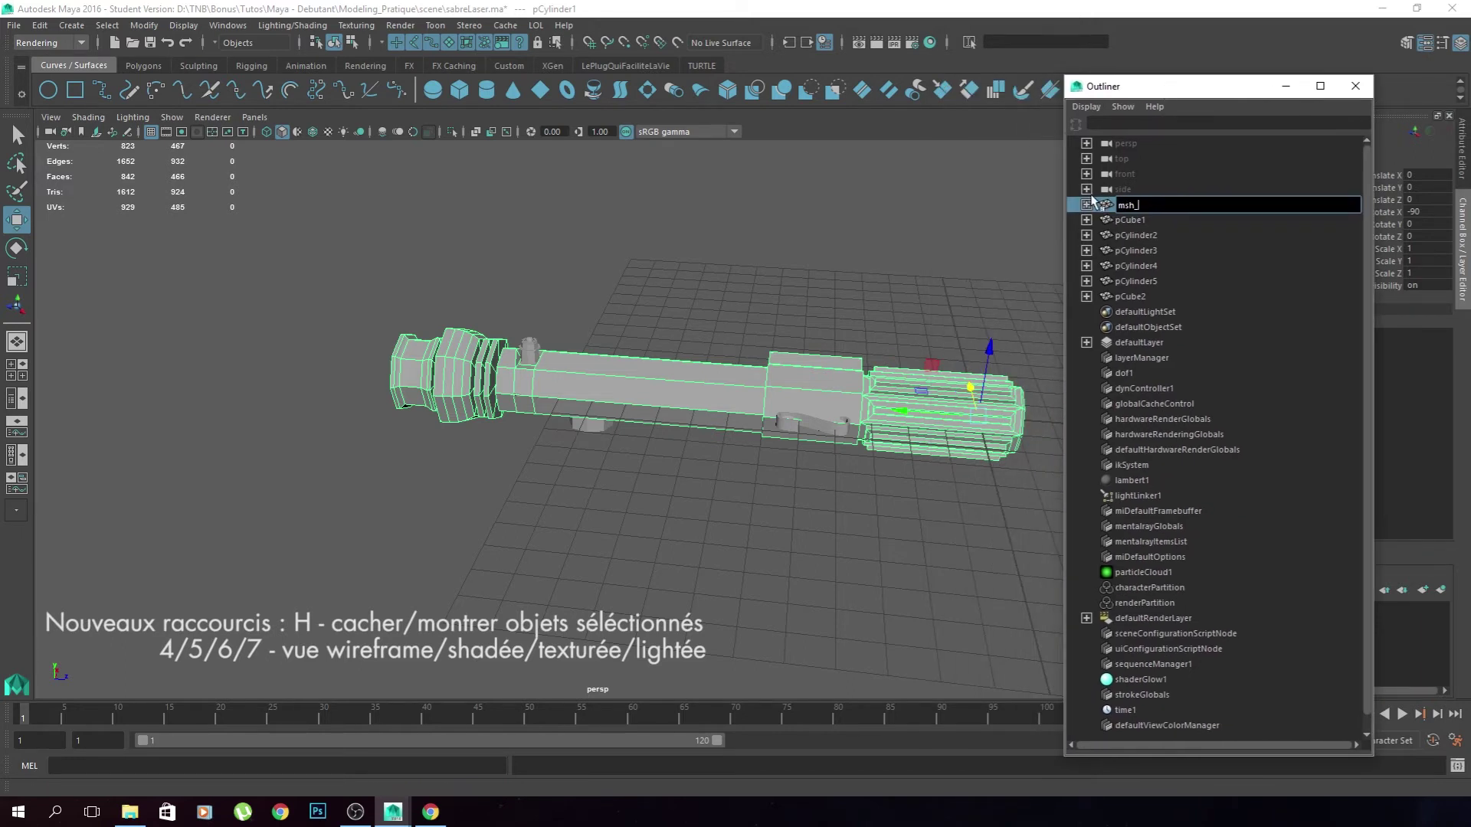
pyautogui.press('Return')
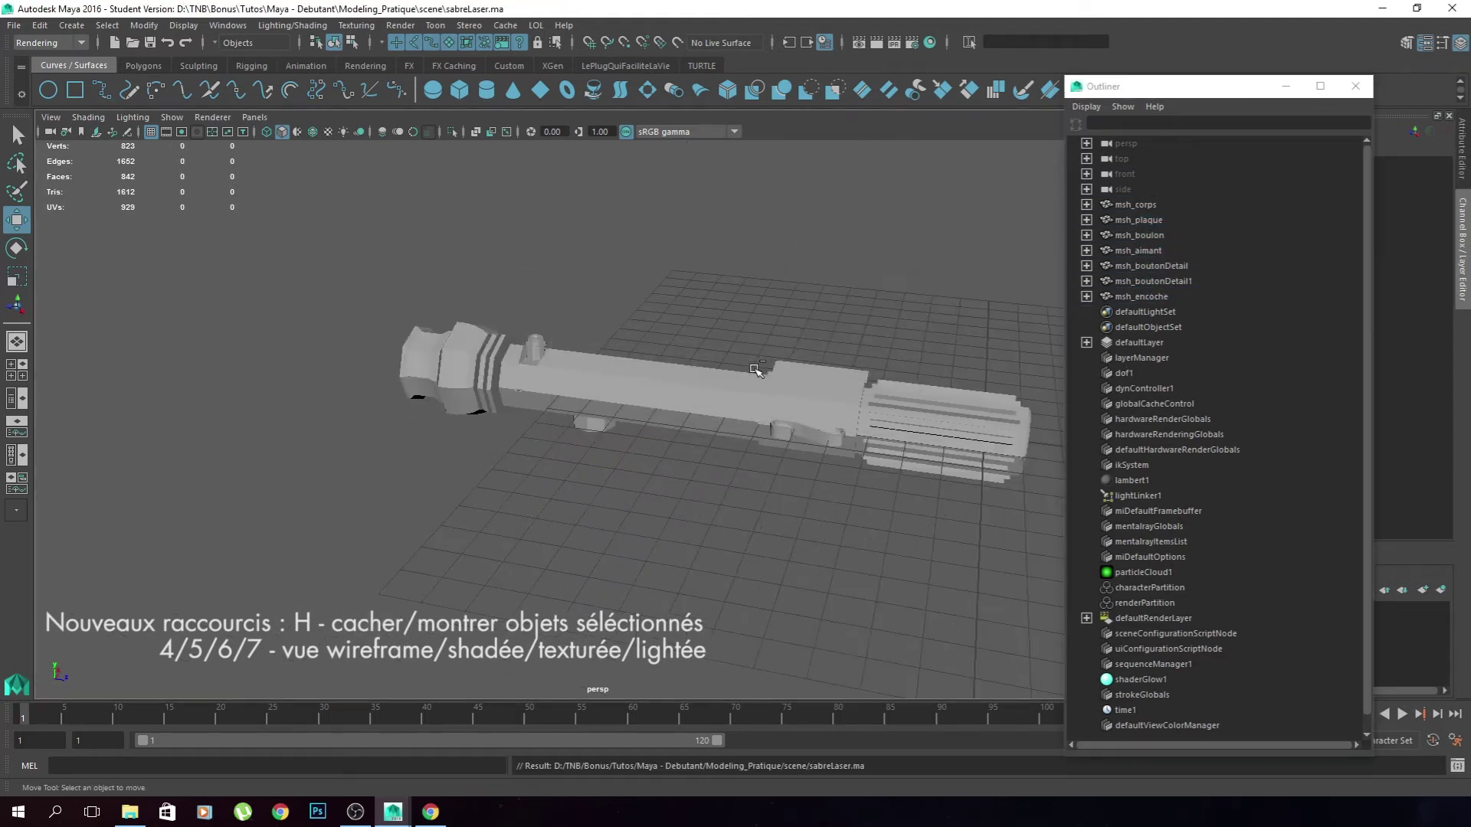
# Inspect the whole lightsaber in smooth preview and return it to the unsmoothed display.
pyautogui.keyDown('alt'); pyautogui.moveTo(739, 378); pyautogui.dragTo(733, 381, button='middle'); pyautogui.keyUp('alt')
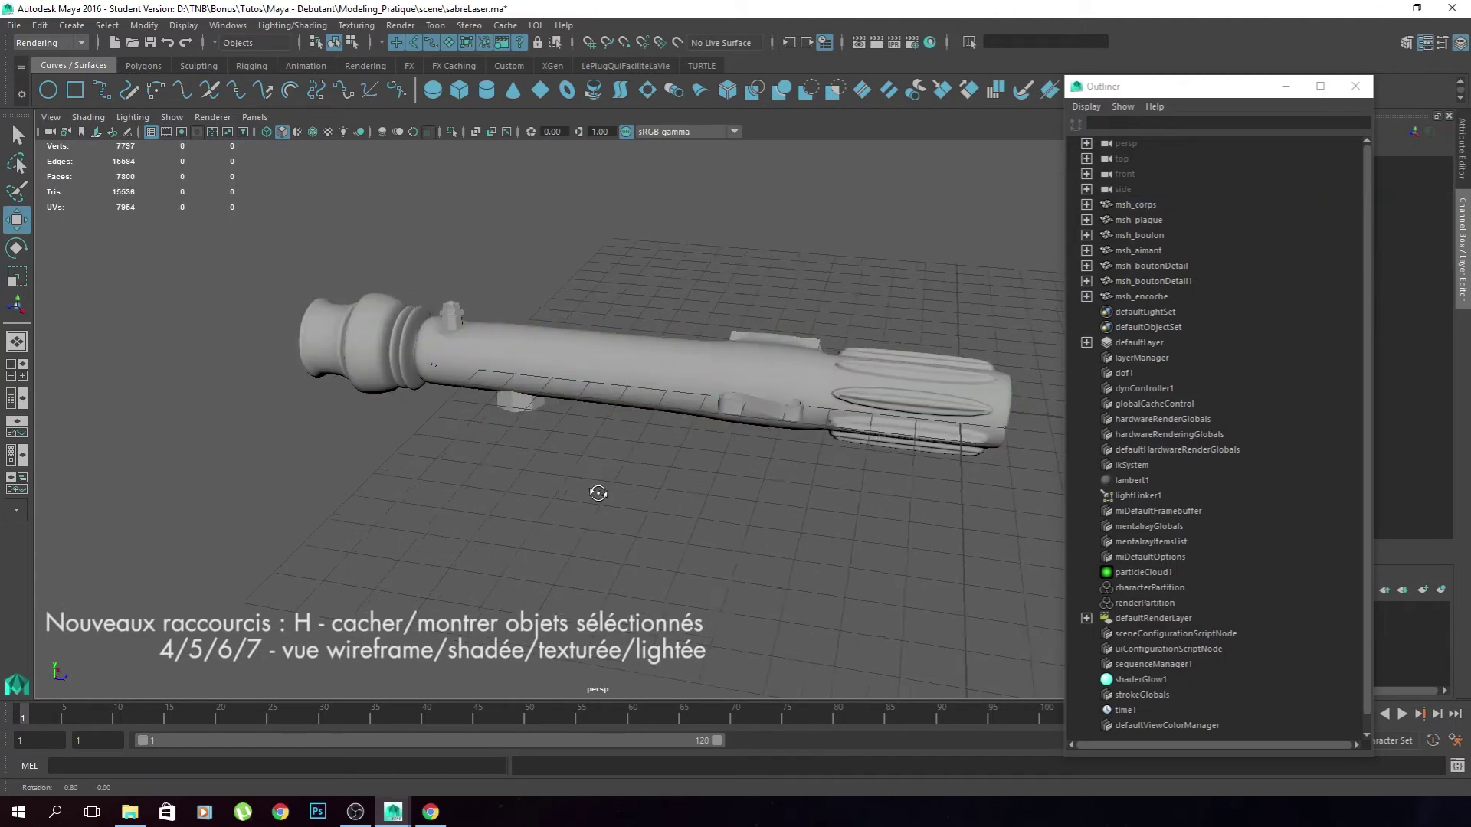
pyautogui.keyDown('alt'); pyautogui.moveTo(597, 493); pyautogui.dragTo(602, 549); pyautogui.keyUp('alt')
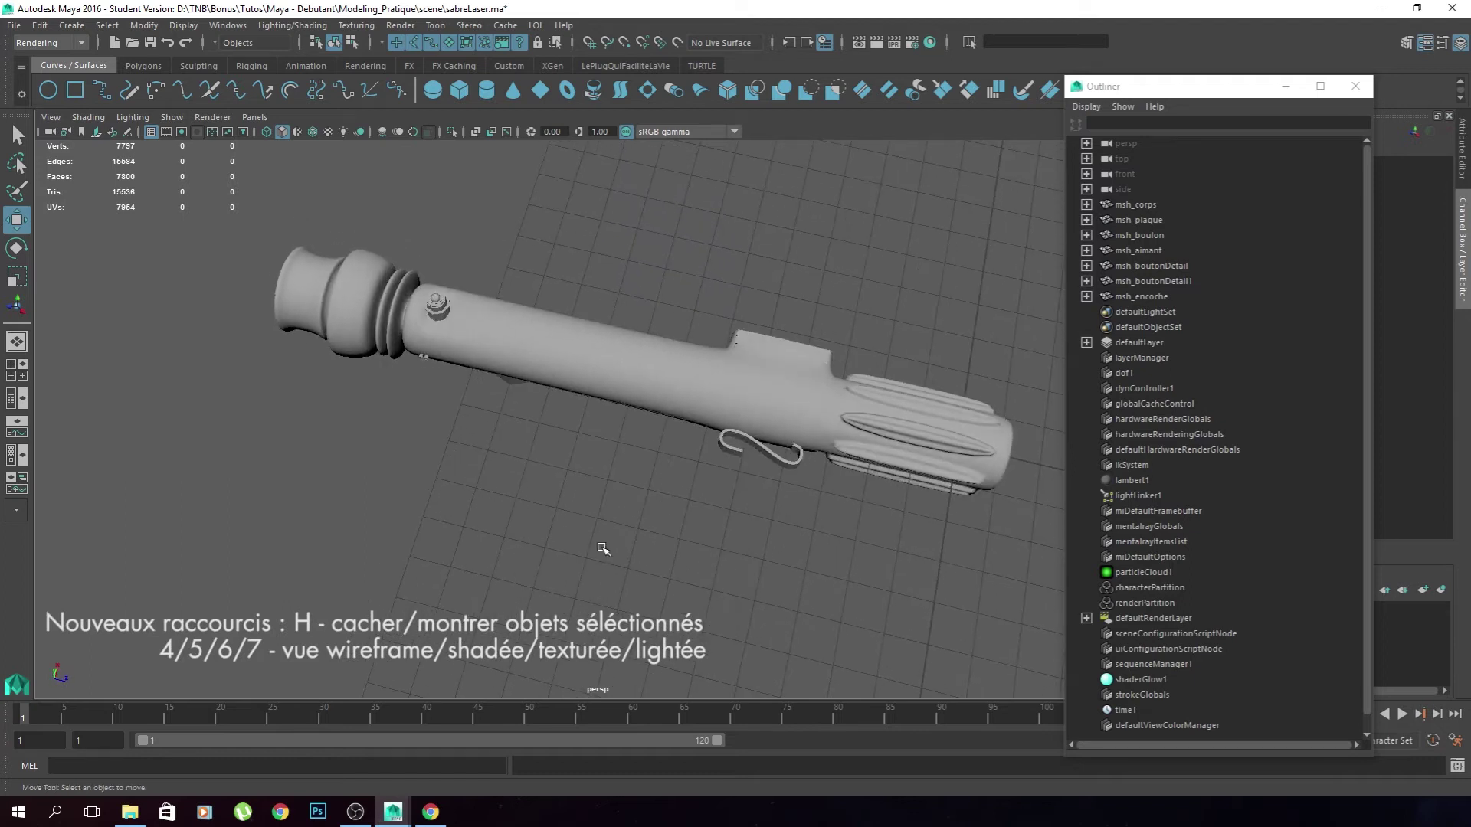
pyautogui.click(666, 391)
pyautogui.press('1')
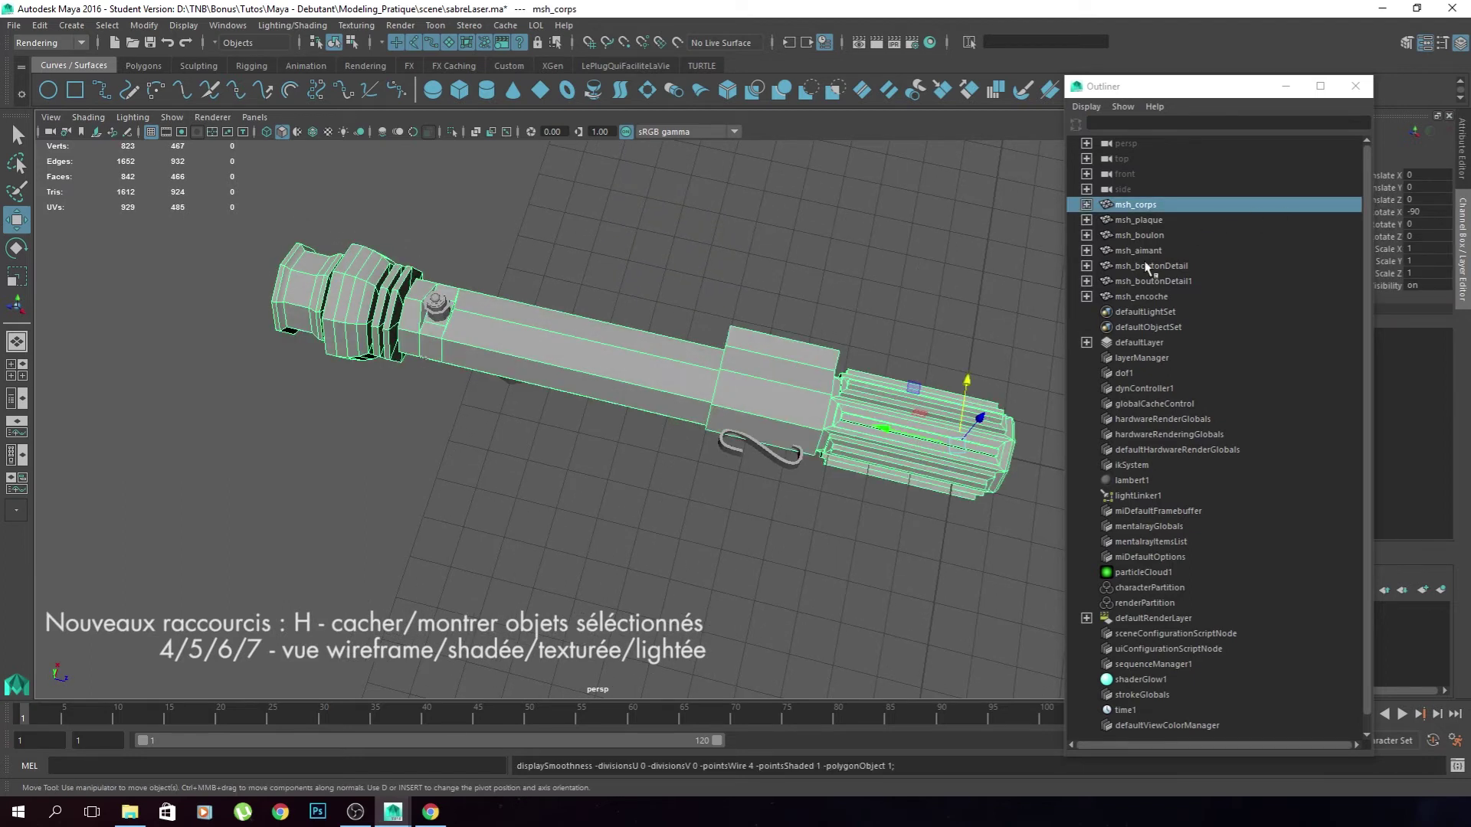
# Hide all the detail meshes from msh_plaque to msh_encoche, leaving only msh_corps displayed.
pyautogui.click(1134, 220)
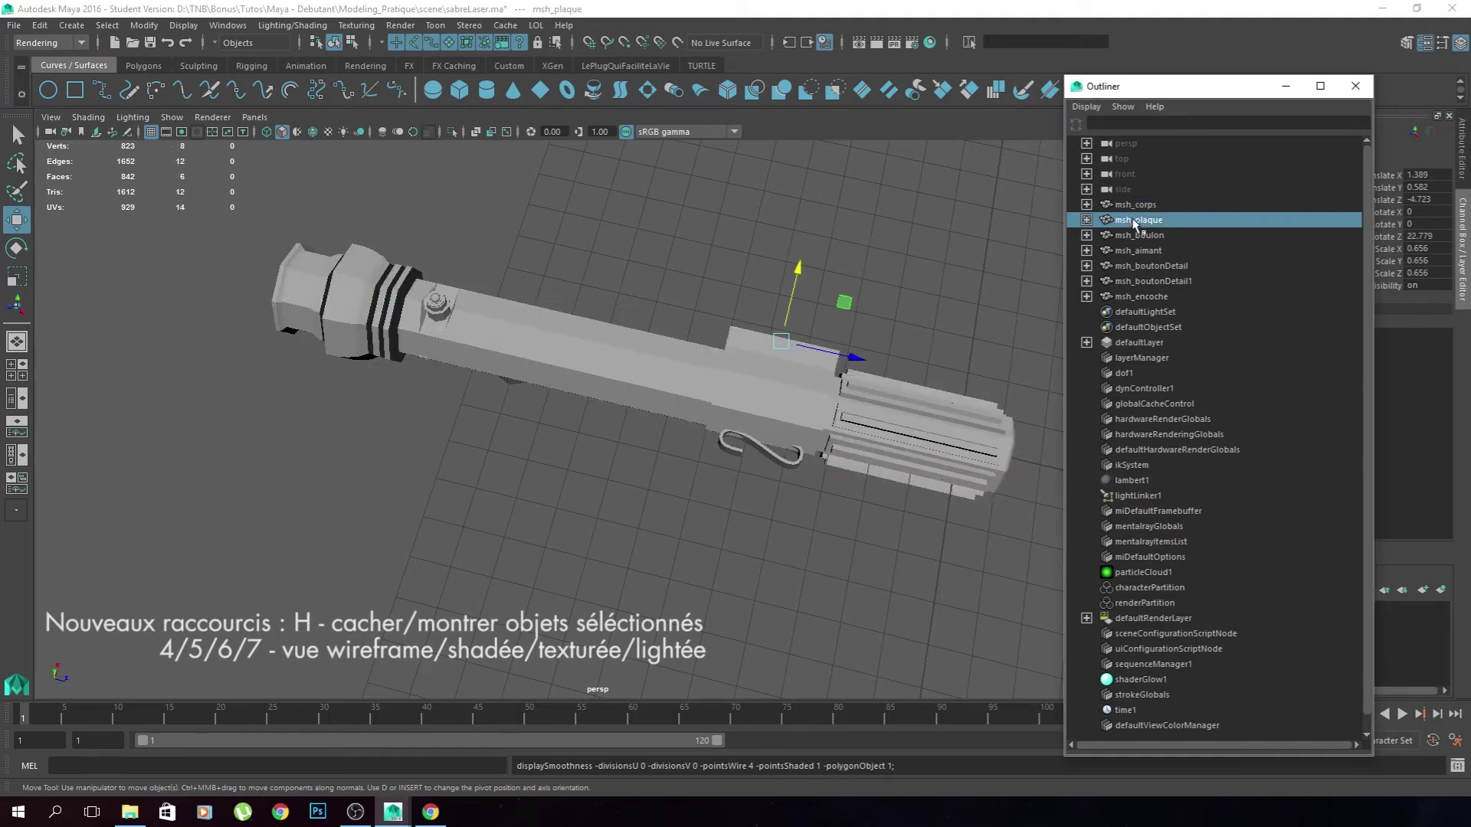
pyautogui.keyDown('shift'); pyautogui.click(1124, 297); pyautogui.keyUp('shift')
pyautogui.press('h')
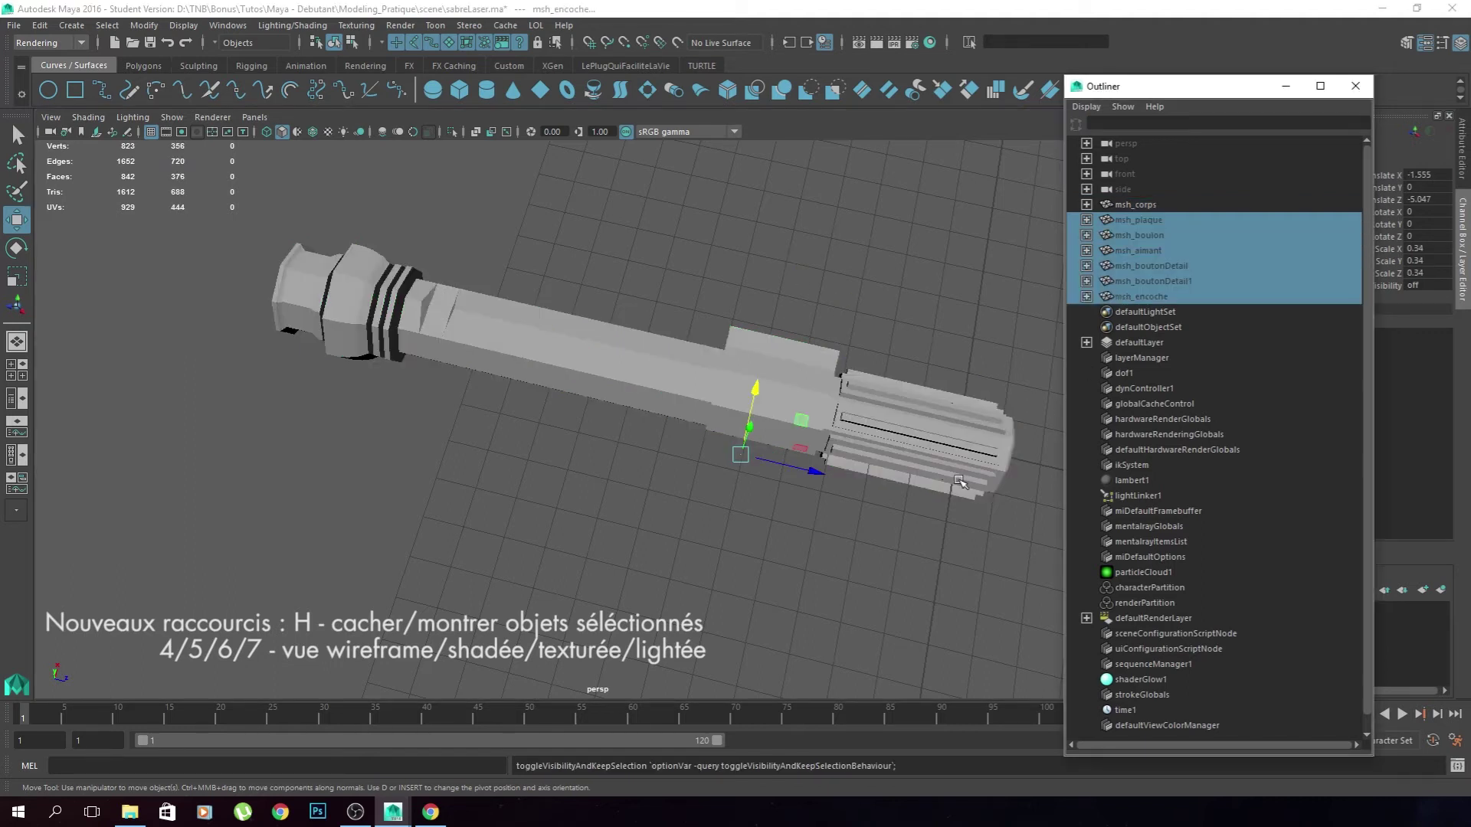
# Select msh_corps and cut a new edge loop near its ribbed end with the Multi-Cut tool.
pyautogui.click(914, 462)
pyautogui.keyDown('alt'); pyautogui.moveTo(911, 460); pyautogui.dragTo(695, 429); pyautogui.keyUp('alt')
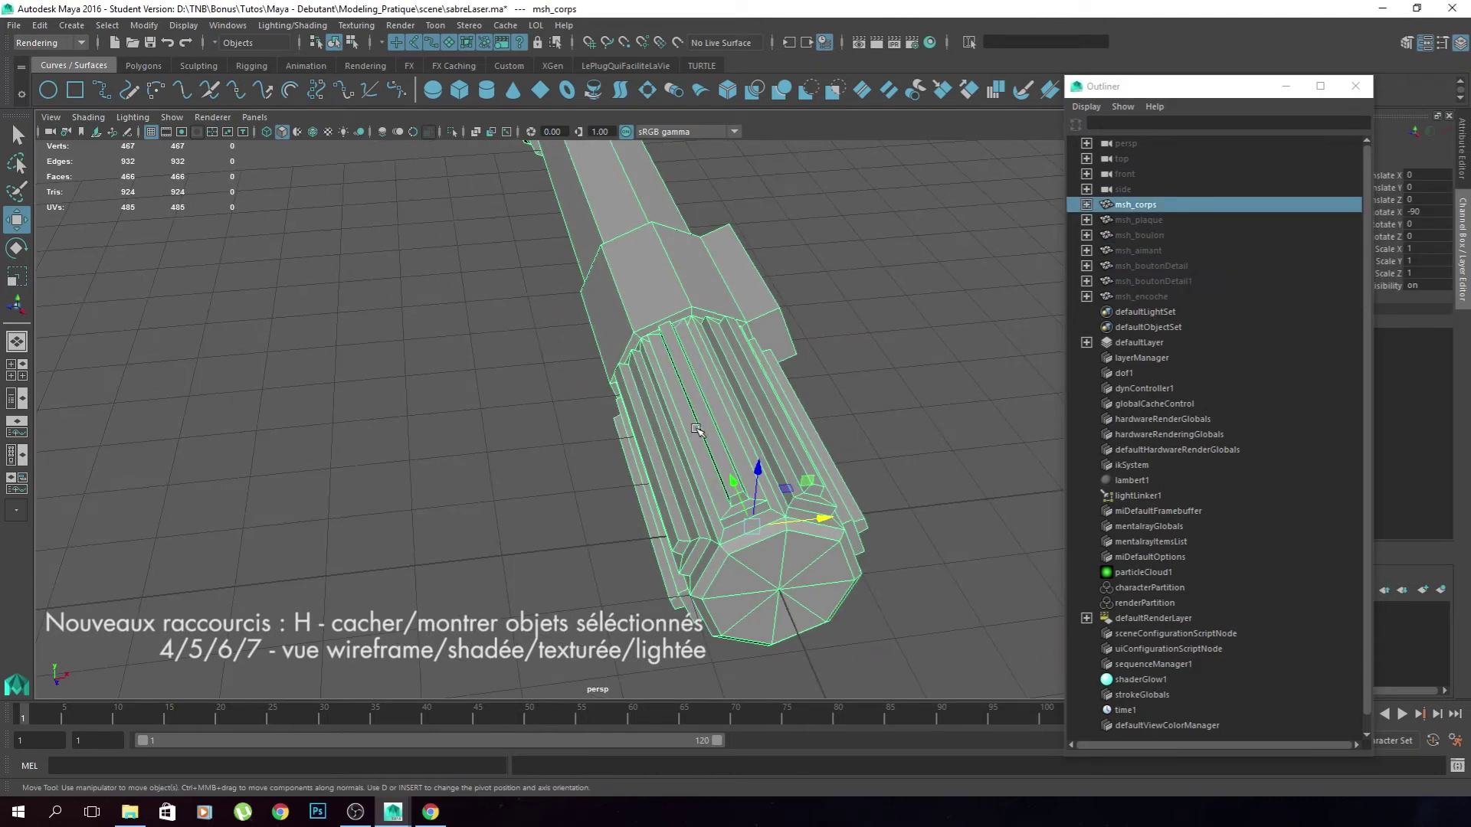
pyautogui.keyDown('alt'); pyautogui.moveTo(696, 430); pyautogui.dragTo(645, 352, button='middle'); pyautogui.keyUp('alt')
pyautogui.keyDown('alt'); pyautogui.moveTo(657, 402); pyautogui.dragTo(617, 362); pyautogui.keyUp('alt')
pyautogui.keyDown('alt'); pyautogui.moveTo(617, 362); pyautogui.dragTo(641, 415, button='middle'); pyautogui.keyUp('alt')
pyautogui.moveTo(642, 415)
pyautogui.keyDown('alt'); pyautogui.mouseDown()
pyautogui.moveTo(716, 437)
pyautogui.moveTo(632, 427)
pyautogui.moveTo(659, 437)
pyautogui.moveTo(644, 440)
pyautogui.mouseUp(); pyautogui.keyUp('alt')
pyautogui.keyDown('shift'); pyautogui.rightClick(715, 437); pyautogui.keyUp('shift')
pyautogui.click(629, 437)
pyautogui.click(623, 426)
pyautogui.press('Return')
# Insert supporting edge loops around the raised side block where it meets the handle's long tube.
pyautogui.keyDown('alt'); pyautogui.moveTo(643, 440); pyautogui.dragTo(637, 434, button='middle'); pyautogui.keyUp('alt')
pyautogui.keyDown('alt'); pyautogui.moveTo(636, 434); pyautogui.dragTo(523, 498); pyautogui.keyUp('alt')
pyautogui.keyDown('alt'); pyautogui.moveTo(522, 375); pyautogui.dragTo(642, 381); pyautogui.keyUp('alt')
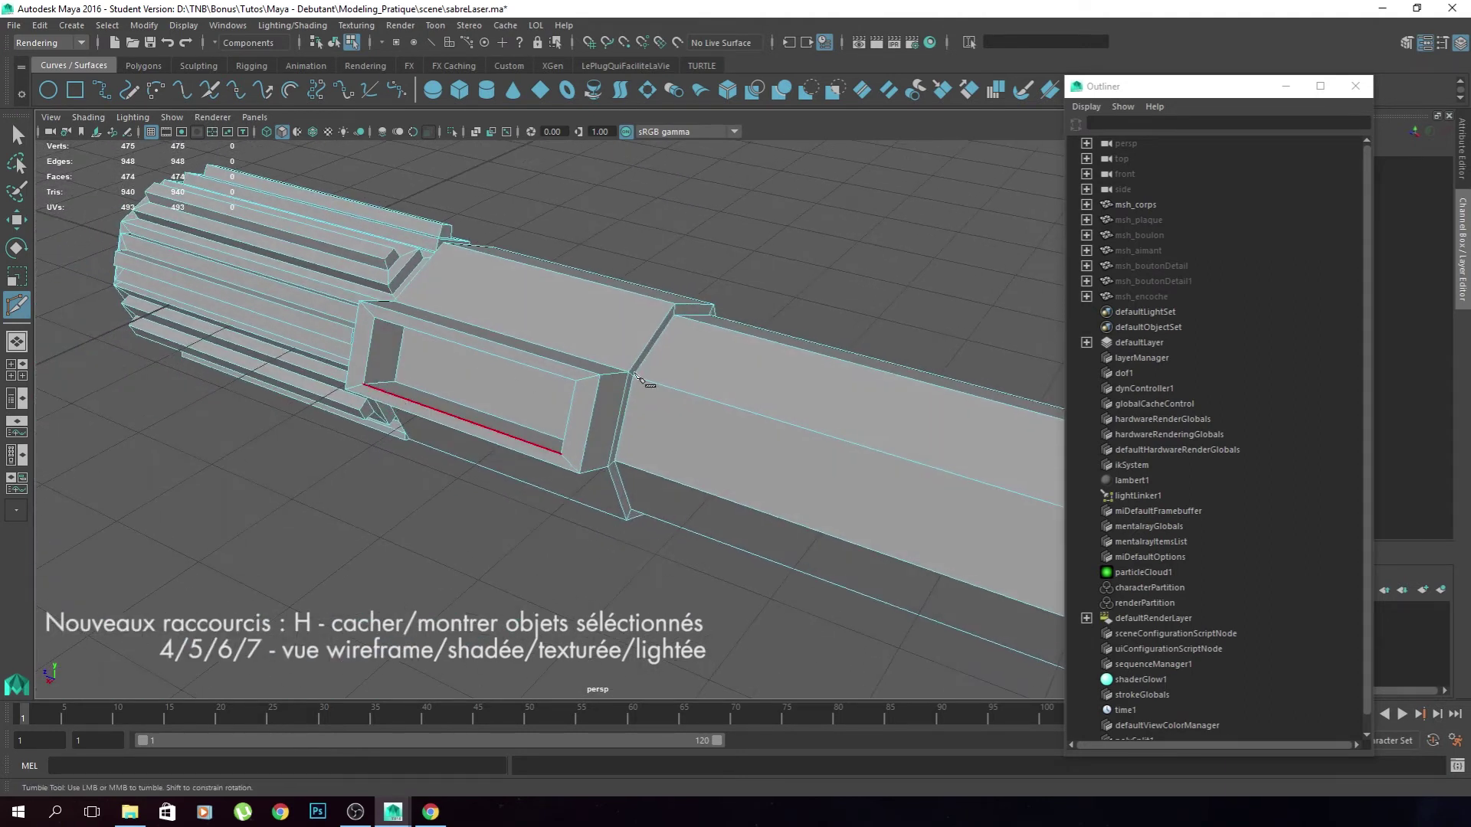
pyautogui.keyDown('ctrl'); pyautogui.click(639, 382); pyautogui.keyUp('ctrl')
pyautogui.keyDown('alt'); pyautogui.moveTo(638, 382); pyautogui.dragTo(542, 358, button='right'); pyautogui.keyUp('alt')
pyautogui.keyDown('ctrl'); pyautogui.click(493, 361); pyautogui.keyUp('ctrl')
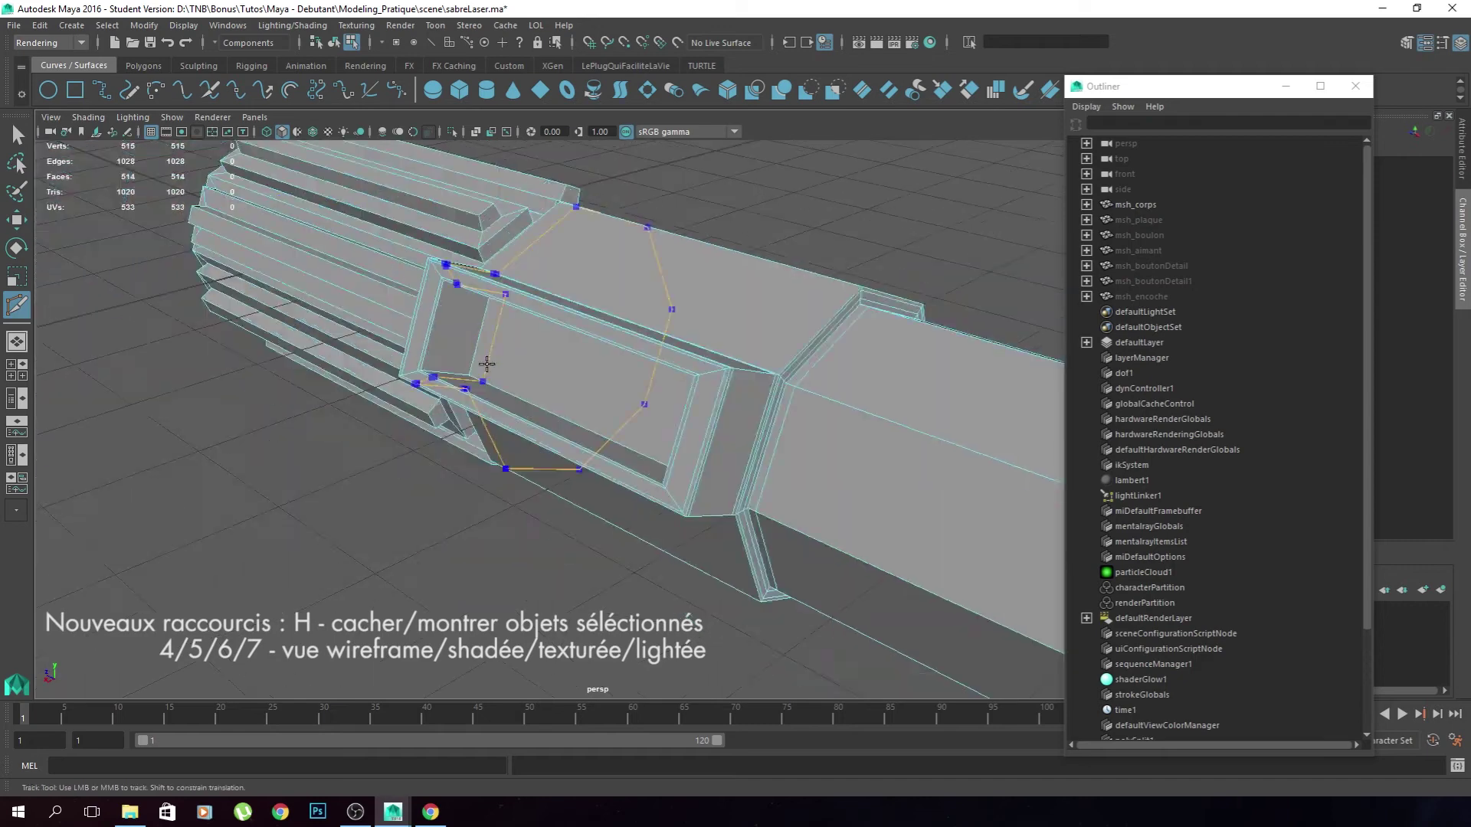
# Insert further supporting edge loops near the hard edges of msh_corps.
pyautogui.keyDown('alt'); pyautogui.moveTo(492, 361); pyautogui.dragTo(466, 479); pyautogui.keyUp('alt')
pyautogui.keyDown('alt'); pyautogui.moveTo(467, 479); pyautogui.dragTo(603, 449, button='right'); pyautogui.keyUp('alt')
pyautogui.keyDown('ctrl'); pyautogui.click(602, 452); pyautogui.keyUp('ctrl')
pyautogui.keyDown('alt'); pyautogui.moveTo(603, 452); pyautogui.dragTo(712, 368); pyautogui.keyUp('alt')
pyautogui.keyDown('ctrl'); pyautogui.click(433, 380); pyautogui.keyUp('ctrl')
pyautogui.keyDown('ctrl'); pyautogui.click(653, 419); pyautogui.keyUp('ctrl')
pyautogui.keyDown('ctrl'); pyautogui.click(552, 456); pyautogui.keyUp('ctrl')
pyautogui.keyDown('ctrl'); pyautogui.click(555, 419); pyautogui.keyUp('ctrl')
pyautogui.keyDown('ctrl'); pyautogui.click(475, 420); pyautogui.keyUp('ctrl')
pyautogui.keyDown('ctrl'); pyautogui.click(441, 442); pyautogui.keyUp('ctrl')
pyautogui.keyDown('ctrl'); pyautogui.click(502, 335); pyautogui.keyUp('ctrl')
pyautogui.keyDown('ctrl'); pyautogui.click(471, 362); pyautogui.keyUp('ctrl')
pyautogui.keyDown('ctrl'); pyautogui.click(712, 368); pyautogui.keyUp('ctrl')
# Leave the Multi-Cut tool, check msh_corps in smooth preview and return it to the unsmoothed display.
pyautogui.press('q')
pyautogui.press('3')
pyautogui.click(546, 633)
pyautogui.press('1')
# Insert supporting edge loops across the handle section carrying the raised side block and check msh_corps in smooth preview.
pyautogui.press('y')
pyautogui.keyDown('ctrl'); pyautogui.click(525, 286); pyautogui.keyUp('ctrl')
pyautogui.keyDown('alt'); pyautogui.moveTo(525, 286); pyautogui.dragTo(739, 286); pyautogui.keyUp('alt')
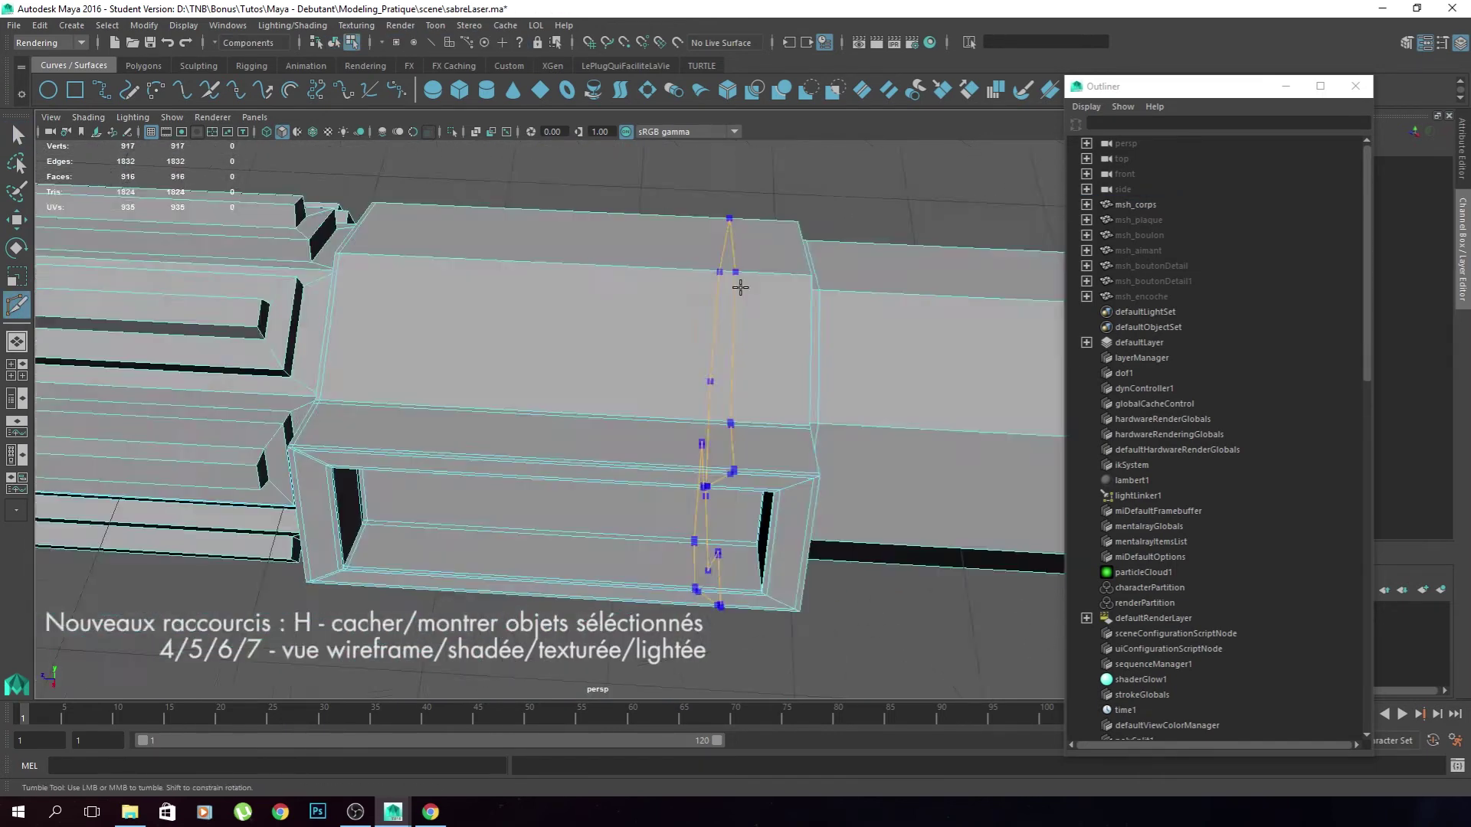
pyautogui.keyDown('ctrl'); pyautogui.click(738, 286); pyautogui.keyUp('ctrl')
pyautogui.press('q')
pyautogui.press('3')
# Cut more supporting edge loops along the remaining hard edges of msh_corps with the Multi-Cut tool.
pyautogui.press('y')
pyautogui.keyDown('ctrl'); pyautogui.click(545, 358); pyautogui.keyUp('ctrl')
pyautogui.keyDown('alt'); pyautogui.moveTo(545, 358); pyautogui.dragTo(762, 405); pyautogui.keyUp('alt')
pyautogui.keyDown('ctrl'); pyautogui.click(701, 553); pyautogui.keyUp('ctrl')
pyautogui.keyDown('ctrl'); pyautogui.click(650, 415); pyautogui.keyUp('ctrl')
pyautogui.keyDown('ctrl'); pyautogui.click(534, 447); pyautogui.keyUp('ctrl')
pyautogui.keyDown('ctrl'); pyautogui.click(509, 375); pyautogui.keyUp('ctrl')
pyautogui.keyDown('ctrl'); pyautogui.click(636, 462); pyautogui.keyUp('ctrl')
pyautogui.keyDown('ctrl'); pyautogui.click(558, 411); pyautogui.keyUp('ctrl')
pyautogui.keyDown('ctrl'); pyautogui.click(742, 343); pyautogui.keyUp('ctrl')
pyautogui.keyDown('ctrl'); pyautogui.click(686, 490); pyautogui.keyUp('ctrl')
pyautogui.keyDown('ctrl'); pyautogui.click(593, 368); pyautogui.keyUp('ctrl')
pyautogui.keyDown('ctrl'); pyautogui.click(807, 551); pyautogui.keyUp('ctrl')
pyautogui.keyDown('ctrl'); pyautogui.click(780, 356); pyautogui.keyUp('ctrl')
# Leave the Multi-Cut tool and inspect the whole of msh_corps in smooth preview.
pyautogui.press('q')
pyautogui.press('3')
pyautogui.scroll(-5, 682, 450)
pyautogui.click(668, 477)
pyautogui.keyDown('alt'); pyautogui.moveTo(681, 450); pyautogui.dragTo(619, 496); pyautogui.keyUp('alt')
pyautogui.click(590, 487)
pyautogui.click(563, 531)
pyautogui.keyDown('alt'); pyautogui.moveTo(563, 535); pyautogui.dragTo(359, 542); pyautogui.keyUp('alt')
pyautogui.click(525, 426)
pyautogui.scroll(6, 526, 426)
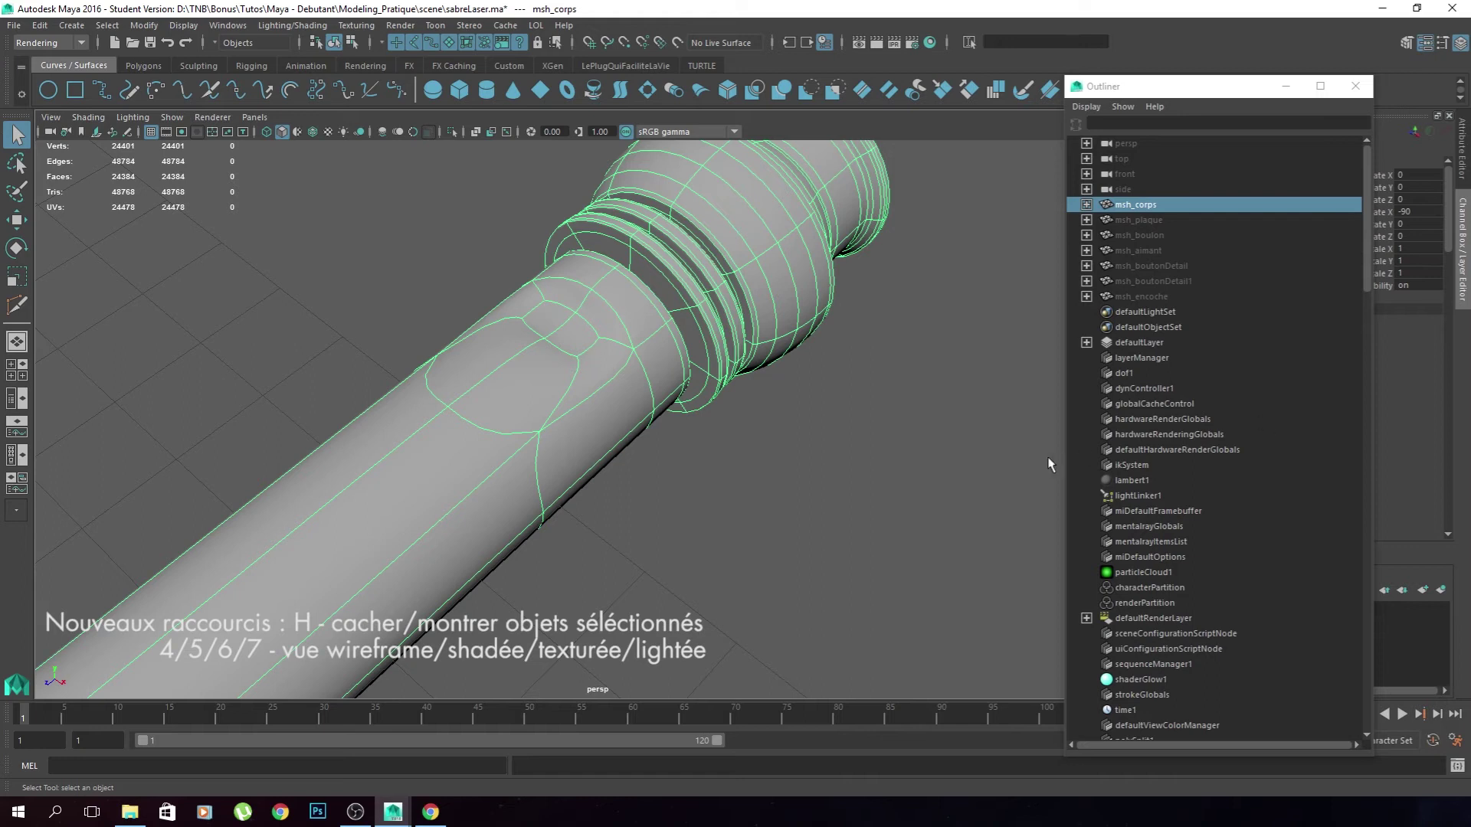
pyautogui.keyDown('alt'); pyautogui.moveTo(1048, 458); pyautogui.dragTo(804, 482, button='right'); pyautogui.keyUp('alt')
pyautogui.keyDown('alt'); pyautogui.moveTo(804, 483); pyautogui.dragTo(680, 501); pyautogui.keyUp('alt')
pyautogui.click(682, 499)
# Unhide the msh_plaque and msh_boulon meshes.
pyautogui.click(1165, 222)
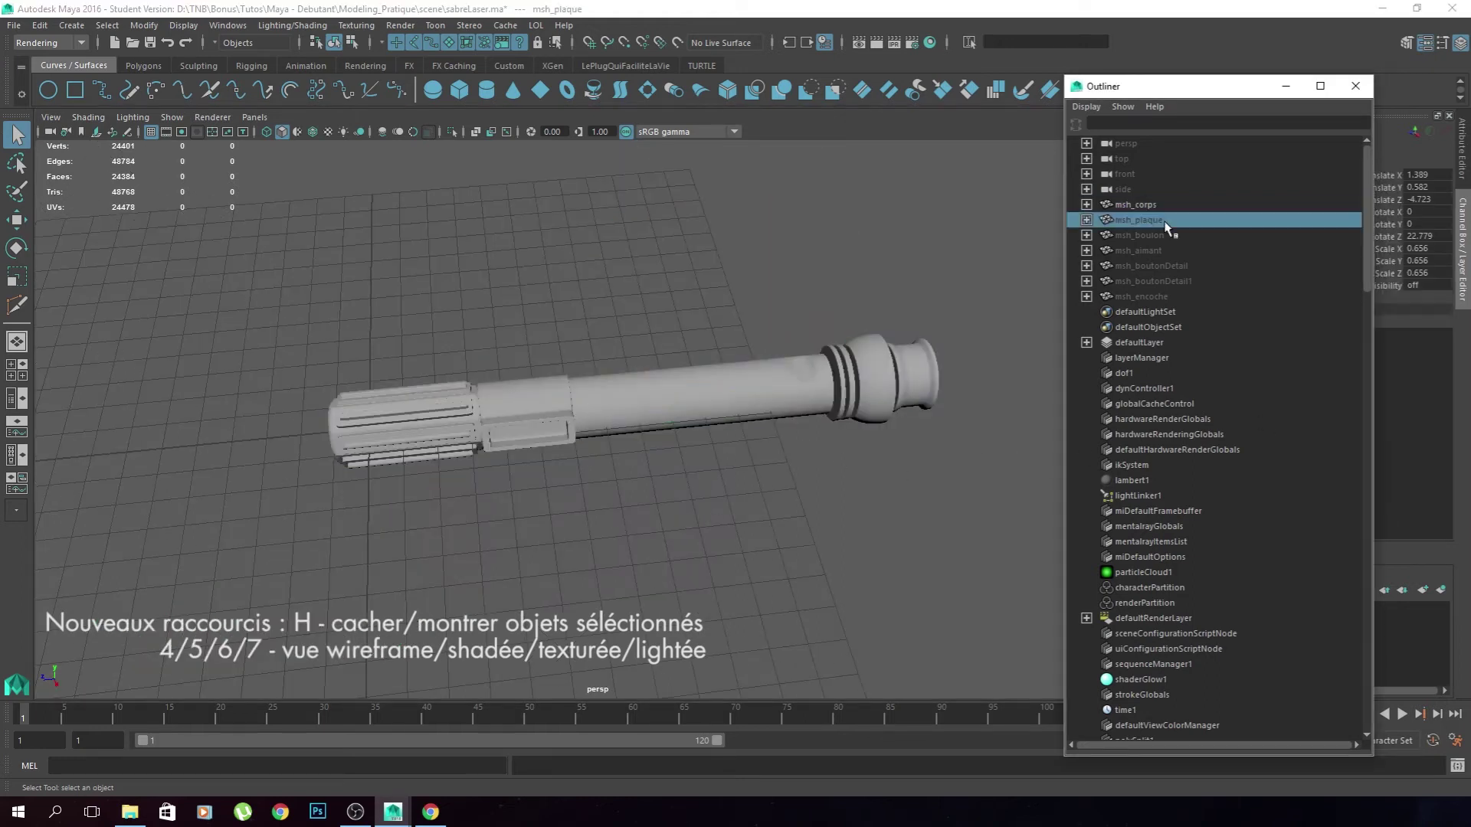
pyautogui.keyDown('alt'); pyautogui.moveTo(632, 552); pyautogui.dragTo(568, 527, button='right'); pyautogui.keyUp('alt')
pyautogui.click(568, 526)
pyautogui.keyDown('alt'); pyautogui.moveTo(569, 527); pyautogui.dragTo(692, 526, button='middle'); pyautogui.keyUp('alt')
pyautogui.keyDown('alt'); pyautogui.moveTo(694, 526); pyautogui.dragTo(809, 400); pyautogui.keyUp('alt')
pyautogui.click(1149, 221)
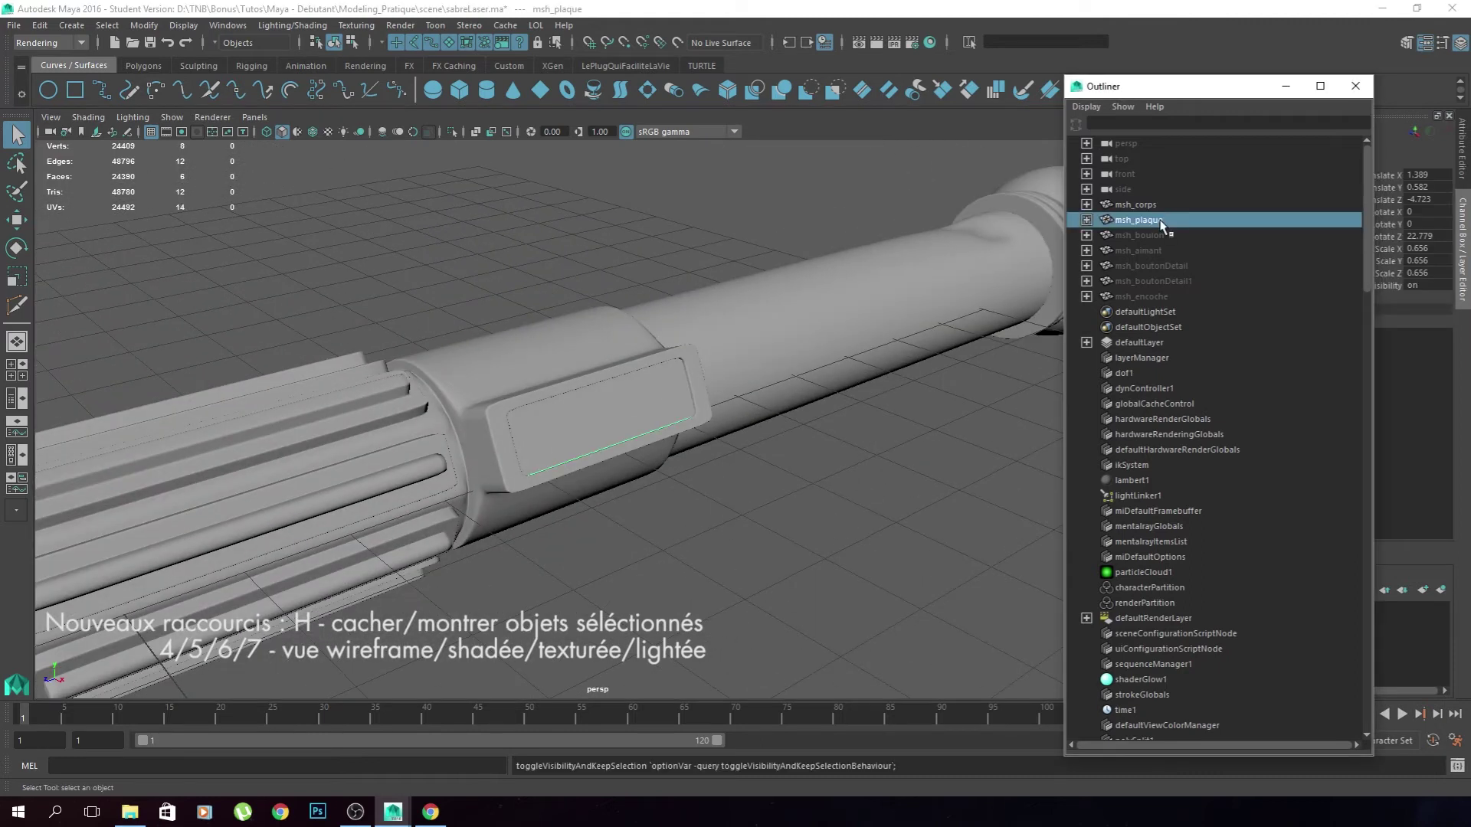
pyautogui.click(940, 497)
pyautogui.click(1162, 238)
pyautogui.press('h')
pyautogui.click(922, 428)
pyautogui.keyDown('alt'); pyautogui.moveTo(861, 430); pyautogui.dragTo(637, 549, button='middle'); pyautogui.keyUp('alt')
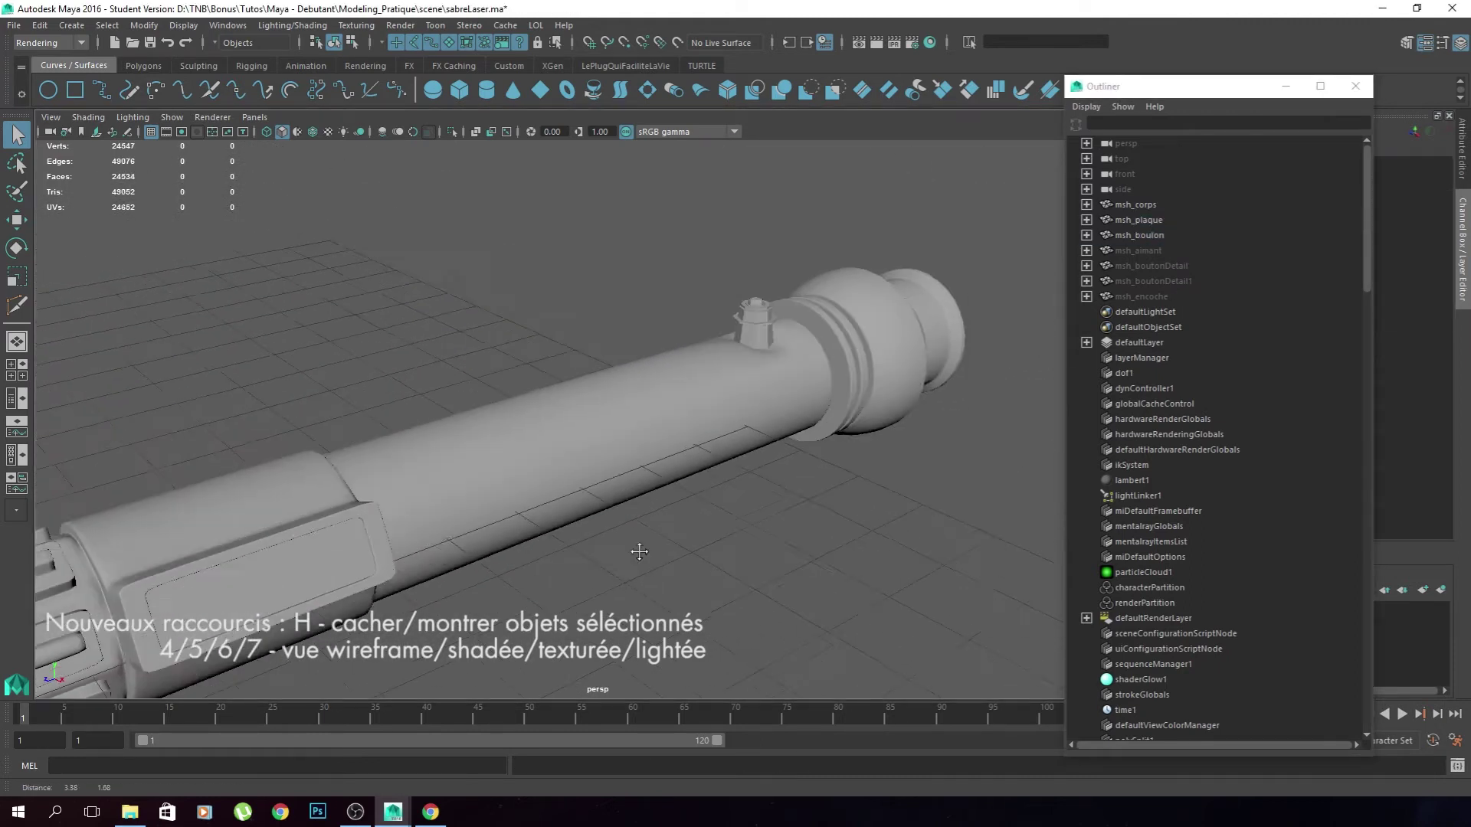
# Select msh_boulon and raise it out of the handle body.
pyautogui.keyDown('alt'); pyautogui.moveTo(637, 549); pyautogui.dragTo(814, 398, button='right'); pyautogui.keyUp('alt')
pyautogui.keyDown('alt'); pyautogui.moveTo(805, 402); pyautogui.dragTo(611, 524, button='middle'); pyautogui.keyUp('alt')
pyautogui.click(605, 528)
pyautogui.keyDown('alt'); pyautogui.moveTo(604, 530); pyautogui.dragTo(398, 549); pyautogui.keyUp('alt')
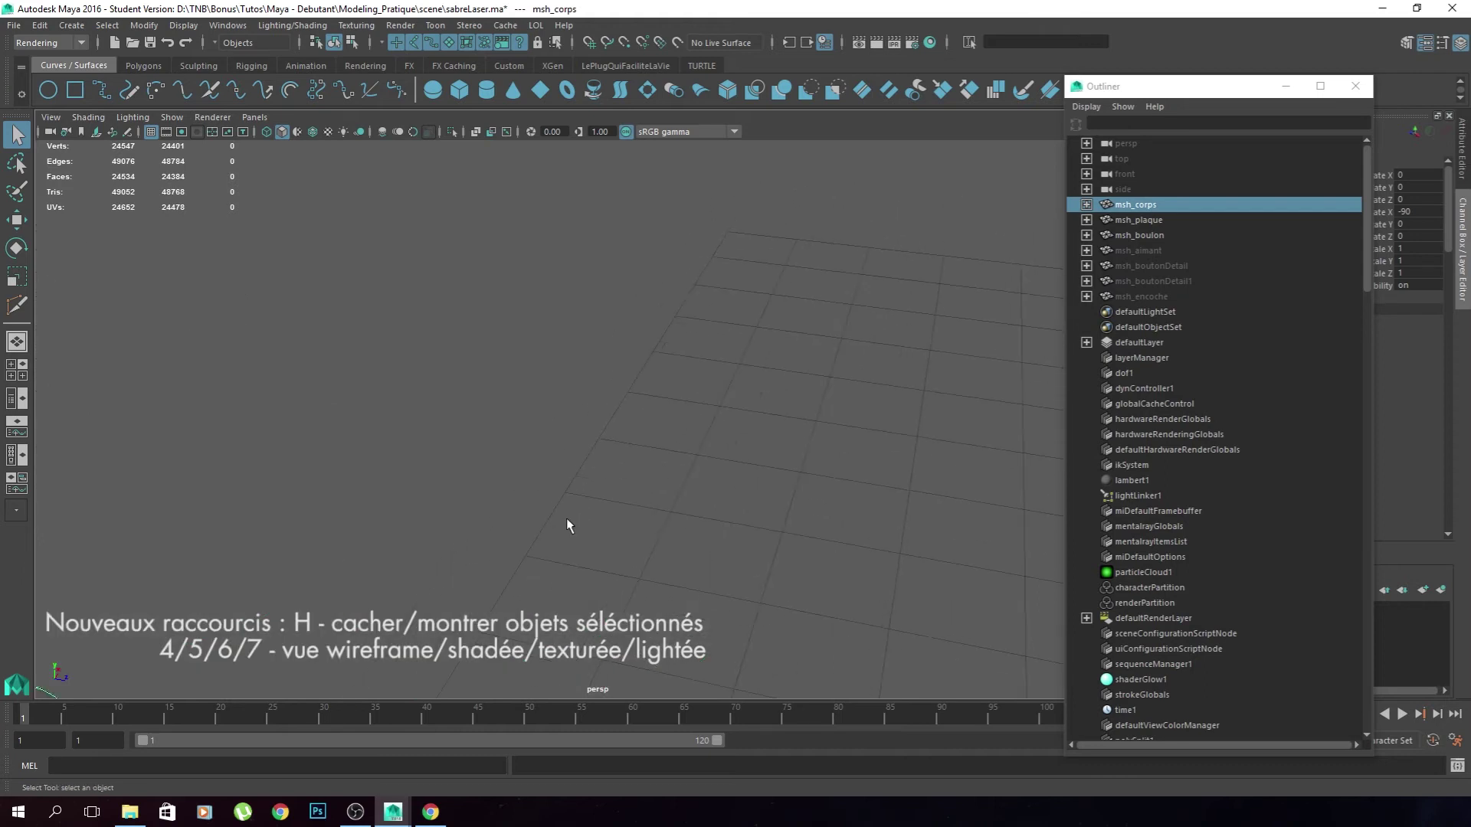
pyautogui.keyDown('alt'); pyautogui.moveTo(567, 519); pyautogui.dragTo(650, 506, button='middle'); pyautogui.keyUp('alt')
pyautogui.click(545, 531)
pyautogui.press('w')
pyautogui.keyDown('alt'); pyautogui.moveTo(614, 525); pyautogui.dragTo(660, 475); pyautogui.keyUp('alt')
pyautogui.moveTo(599, 393); pyautogui.dragTo(599, 303)
# Delete the faces closing the underside of msh_boulon.
pyautogui.keyDown('alt'); pyautogui.moveTo(599, 303); pyautogui.dragTo(569, 364, button='middle'); pyautogui.keyUp('alt')
pyautogui.keyDown('alt'); pyautogui.moveTo(568, 364); pyautogui.dragTo(606, 497, button='right'); pyautogui.keyUp('alt')
pyautogui.keyDown('alt'); pyautogui.moveTo(605, 497); pyautogui.dragTo(588, 416); pyautogui.keyUp('alt')
pyautogui.moveTo(588, 416); pyautogui.dragTo(573, 475, button='right')
pyautogui.click(552, 389)
pyautogui.keyDown('shift'); pyautogui.click(509, 400); pyautogui.keyUp('shift')
pyautogui.keyDown('shift'); pyautogui.click(516, 420); pyautogui.keyUp('shift')
pyautogui.keyDown('shift'); pyautogui.click(558, 426); pyautogui.keyUp('shift')
pyautogui.press('Delete')
pyautogui.keyDown('alt'); pyautogui.moveTo(521, 413); pyautogui.dragTo(565, 391, button='right'); pyautogui.keyUp('alt')
pyautogui.keyDown('alt'); pyautogui.moveTo(565, 391); pyautogui.dragTo(555, 431); pyautogui.keyUp('alt')
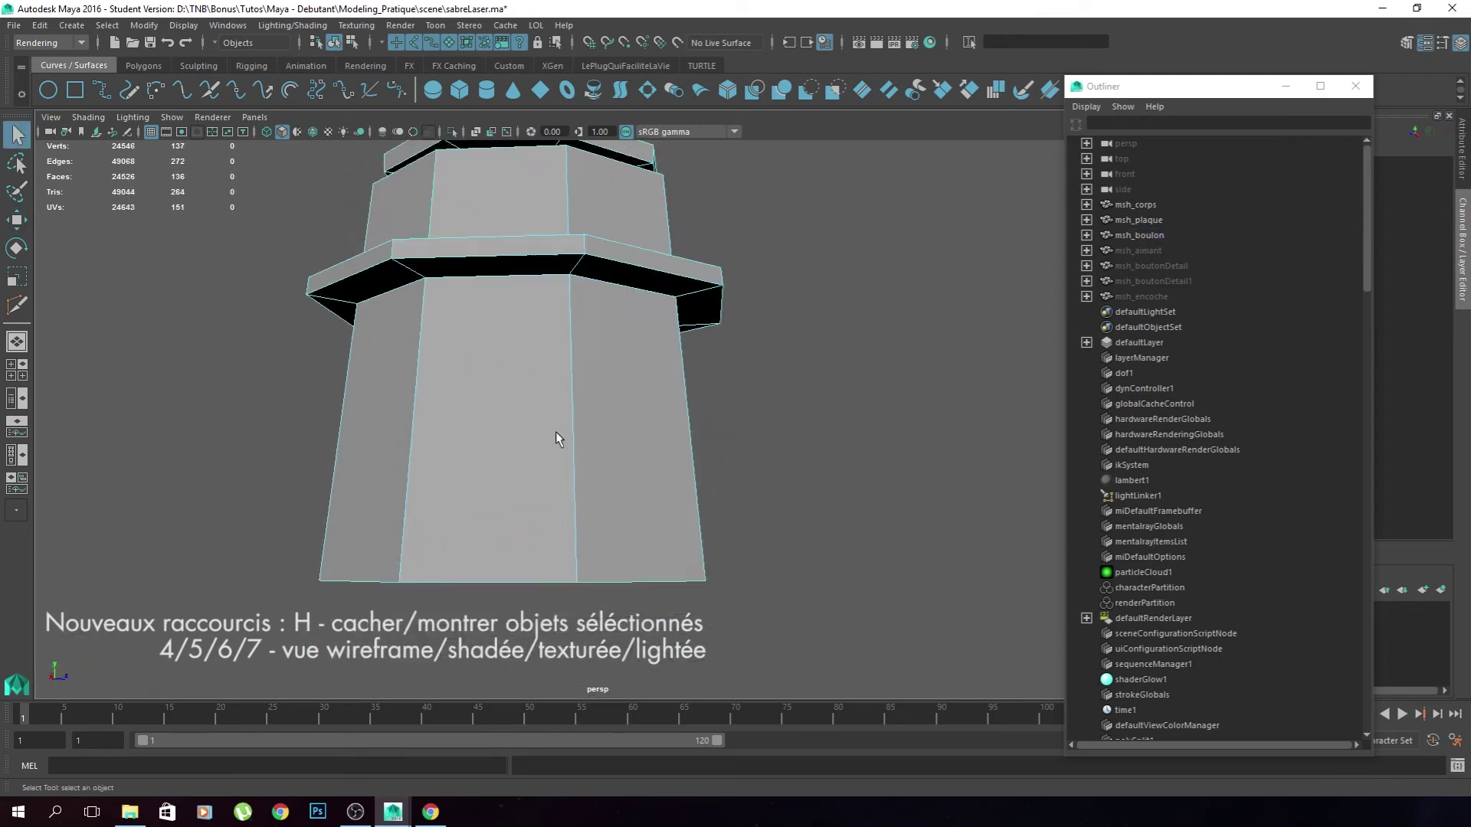
# Insert supporting edge loops beside the hard edges of msh_boulon with the Multi-Cut tool.
pyautogui.press('y')
pyautogui.click(569, 274)
pyautogui.keyDown('ctrl'); pyautogui.click(569, 291); pyautogui.keyUp('ctrl')
pyautogui.keyDown('alt'); pyautogui.moveTo(569, 291); pyautogui.dragTo(508, 611); pyautogui.keyUp('alt')
pyautogui.keyDown('alt'); pyautogui.moveTo(509, 610); pyautogui.dragTo(518, 246, button='right'); pyautogui.keyUp('alt')
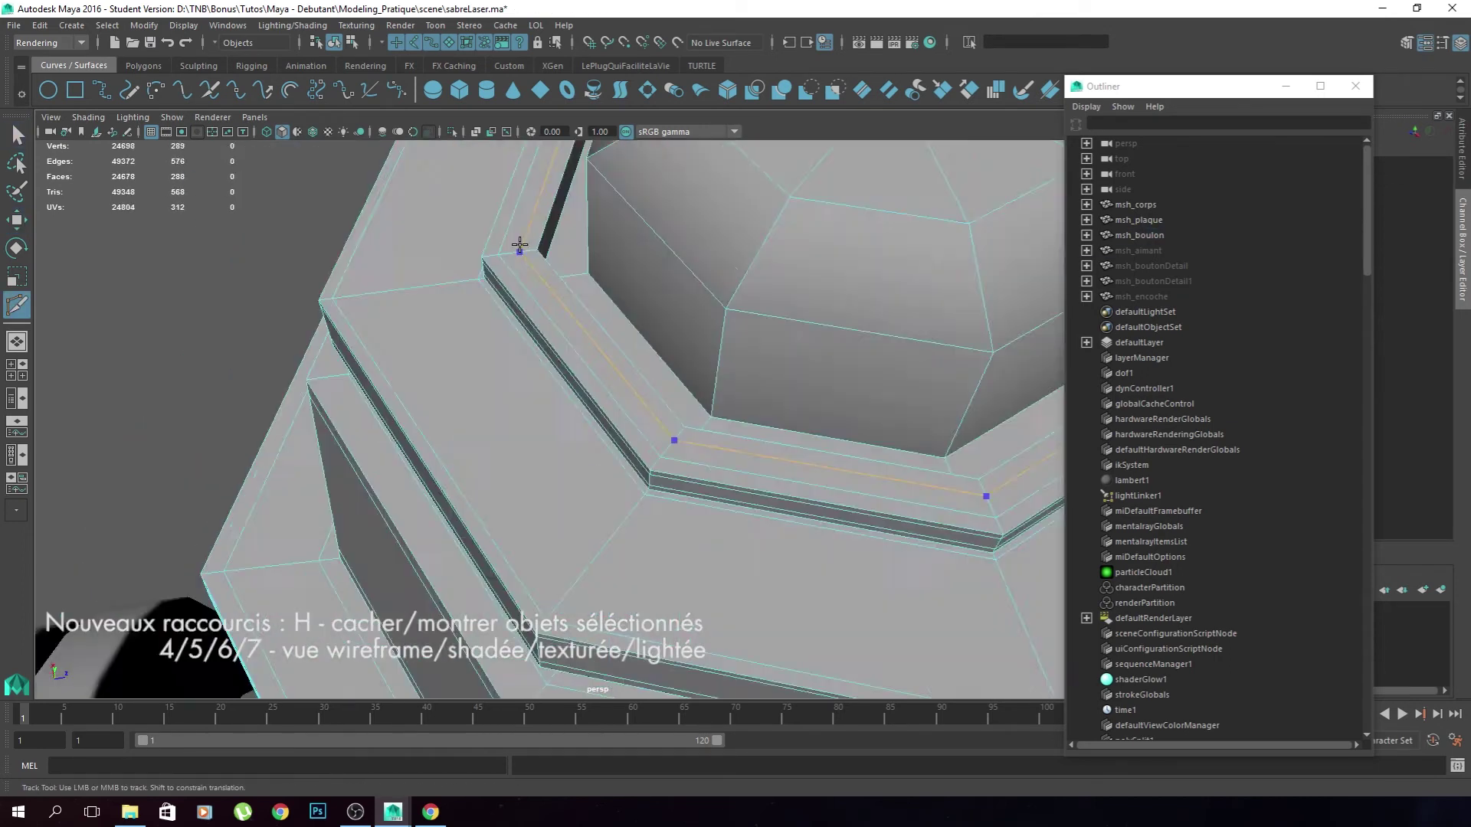
pyautogui.keyDown('ctrl'); pyautogui.click(519, 245); pyautogui.keyUp('ctrl')
# Display msh_boulon in smooth preview and lower it back into the handle.
pyautogui.press('q')
pyautogui.click(611, 254)
pyautogui.press('3')
pyautogui.press('w')
pyautogui.moveTo(611, 253); pyautogui.dragTo(575, 487)
pyautogui.keyDown('alt'); pyautogui.moveTo(892, 302); pyautogui.dragTo(885, 337); pyautogui.keyUp('alt')
# Return msh_corps to unsmoothed display and adjust its vertices around the base of msh_boulon.
pyautogui.click(684, 507)
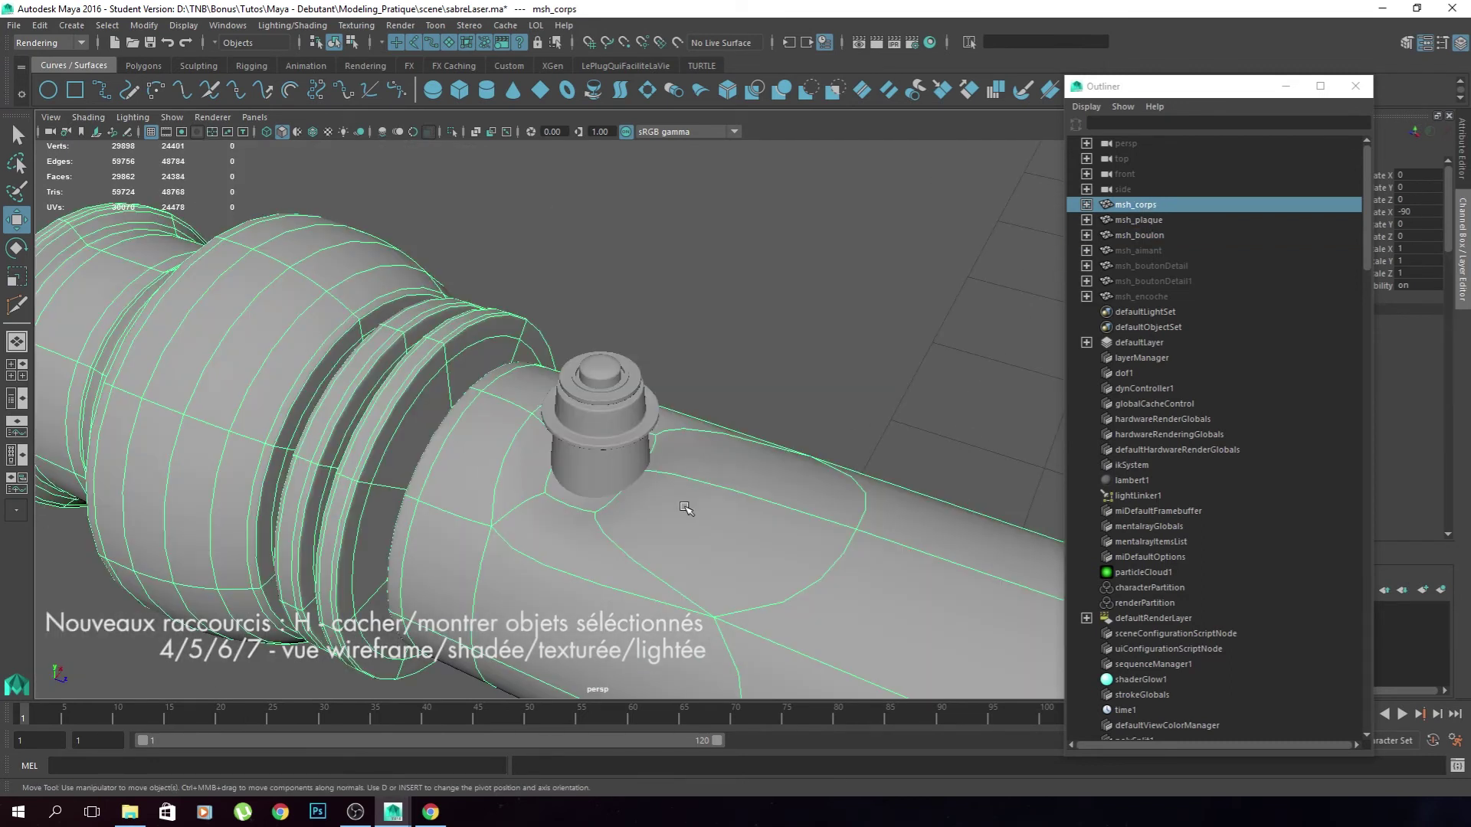
pyautogui.press('1')
pyautogui.keyDown('alt'); pyautogui.moveTo(684, 506); pyautogui.dragTo(637, 605); pyautogui.keyUp('alt')
pyautogui.keyDown('alt'); pyautogui.moveTo(643, 516); pyautogui.dragTo(662, 481, button='right'); pyautogui.keyUp('alt')
pyautogui.keyDown('alt'); pyautogui.moveTo(663, 481); pyautogui.dragTo(599, 457); pyautogui.keyUp('alt')
pyautogui.moveTo(599, 456); pyautogui.dragTo(605, 498, button='right')
pyautogui.click(621, 502)
pyautogui.moveTo(621, 503)
pyautogui.keyDown('alt'); pyautogui.mouseDown()
pyautogui.moveTo(551, 490)
pyautogui.moveTo(625, 475)
pyautogui.mouseUp(); pyautogui.keyUp('alt')
pyautogui.hotkey('ctrl', 'z')
pyautogui.moveTo(702, 382); pyautogui.dragTo(669, 403, button='right')
pyautogui.click(671, 404)
pyautogui.keyDown('alt'); pyautogui.moveTo(670, 404); pyautogui.dragTo(581, 466); pyautogui.keyUp('alt')
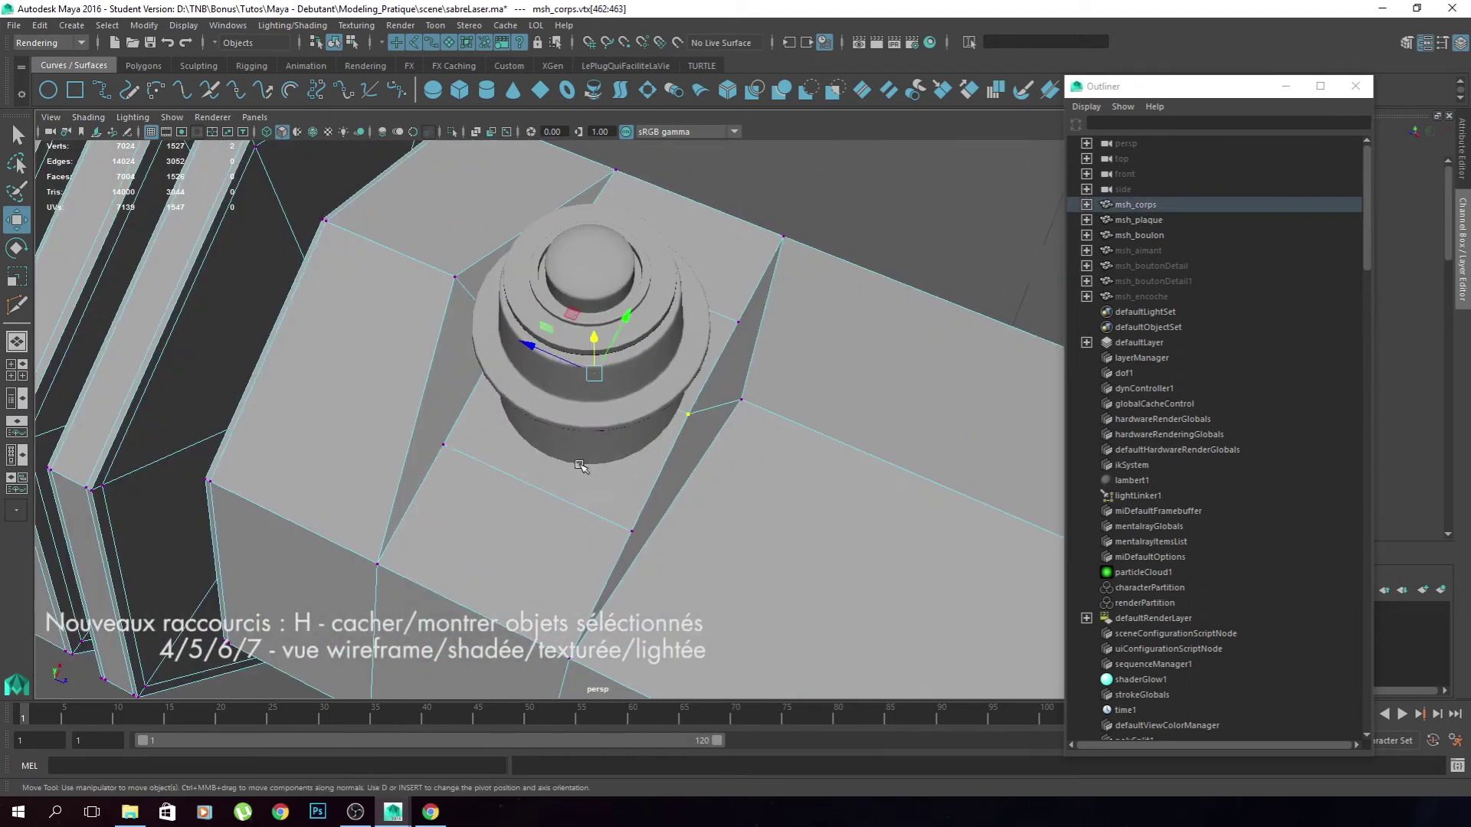
pyautogui.keyDown('alt'); pyautogui.moveTo(722, 378); pyautogui.dragTo(684, 466); pyautogui.keyUp('alt')
pyautogui.moveTo(640, 371); pyautogui.dragTo(739, 428)
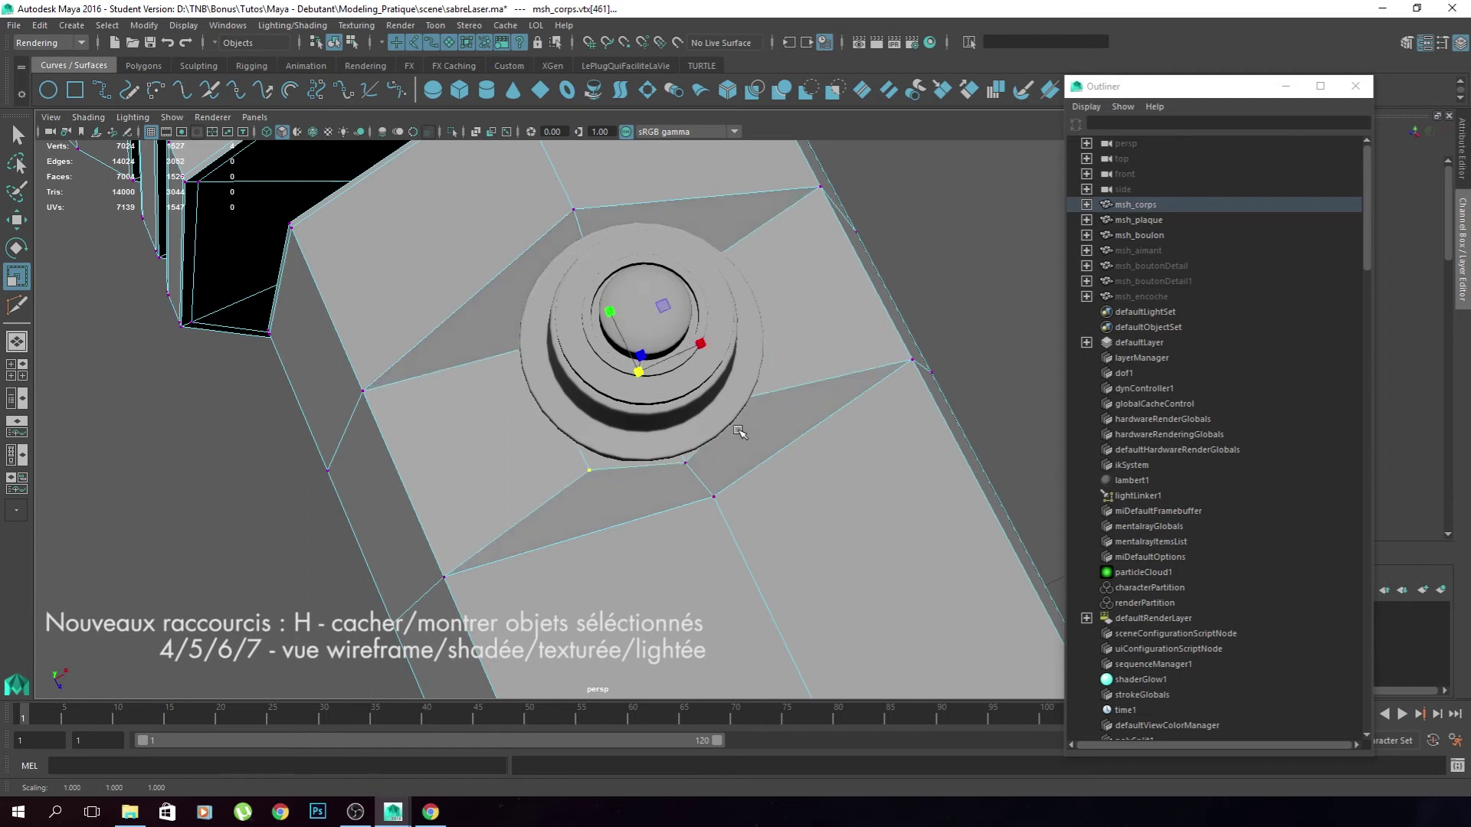
# Extrude the msh_corps faces beneath msh_boulon down into the handle to form a socket.
pyautogui.moveTo(743, 429); pyautogui.dragTo(744, 475, button='right')
pyautogui.keyDown('alt'); pyautogui.moveTo(744, 475); pyautogui.dragTo(794, 430); pyautogui.keyUp('alt')
pyautogui.click(674, 445)
pyautogui.keyDown('alt'); pyautogui.moveTo(674, 444); pyautogui.dragTo(647, 491); pyautogui.keyUp('alt')
pyautogui.keyDown('alt'); pyautogui.moveTo(747, 426); pyautogui.dragTo(870, 360); pyautogui.keyUp('alt')
pyautogui.hotkey('ctrl', 'e')
pyautogui.moveTo(609, 366); pyautogui.dragTo(612, 452)
# Check the new socket on msh_corps in smooth preview and return to the unsmoothed display.
pyautogui.moveTo(805, 479); pyautogui.dragTo(841, 446, button='right')
pyautogui.click(840, 444)
pyautogui.press('3')
pyautogui.keyDown('alt'); pyautogui.moveTo(829, 317); pyautogui.dragTo(699, 558); pyautogui.keyUp('alt')
pyautogui.press('1')
pyautogui.keyDown('alt'); pyautogui.moveTo(699, 559); pyautogui.dragTo(733, 486, button='middle'); pyautogui.keyUp('alt')
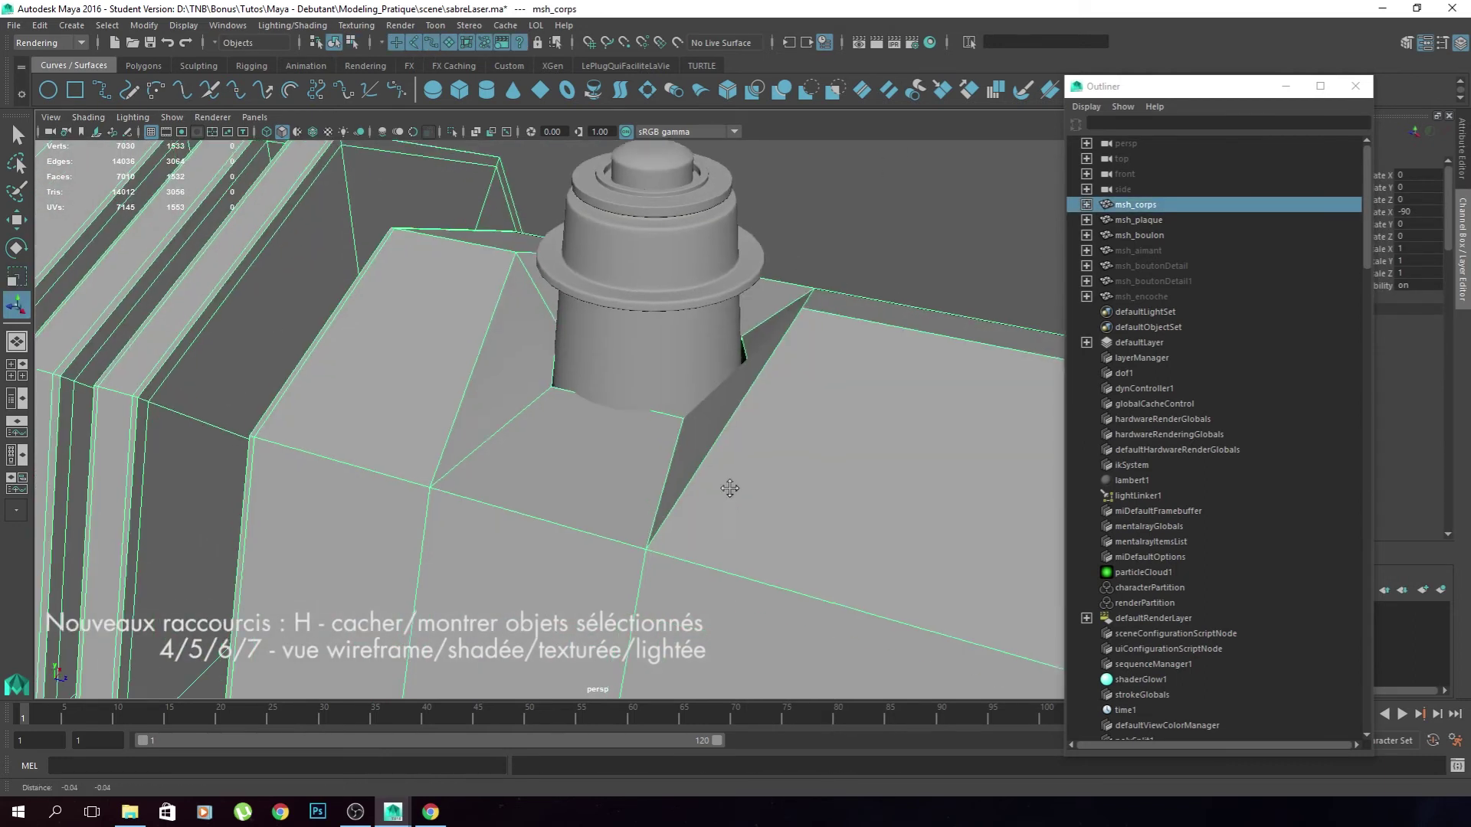
# Insert supporting edge loops around the bolt socket of msh_corps and return to object selection.
pyautogui.keyDown('shift'); pyautogui.moveTo(732, 486); pyautogui.dragTo(681, 521, button='right'); pyautogui.keyUp('shift')
pyautogui.click(567, 402)
pyautogui.keyDown('alt'); pyautogui.moveTo(580, 360); pyautogui.dragTo(591, 438, button='middle'); pyautogui.keyUp('alt')
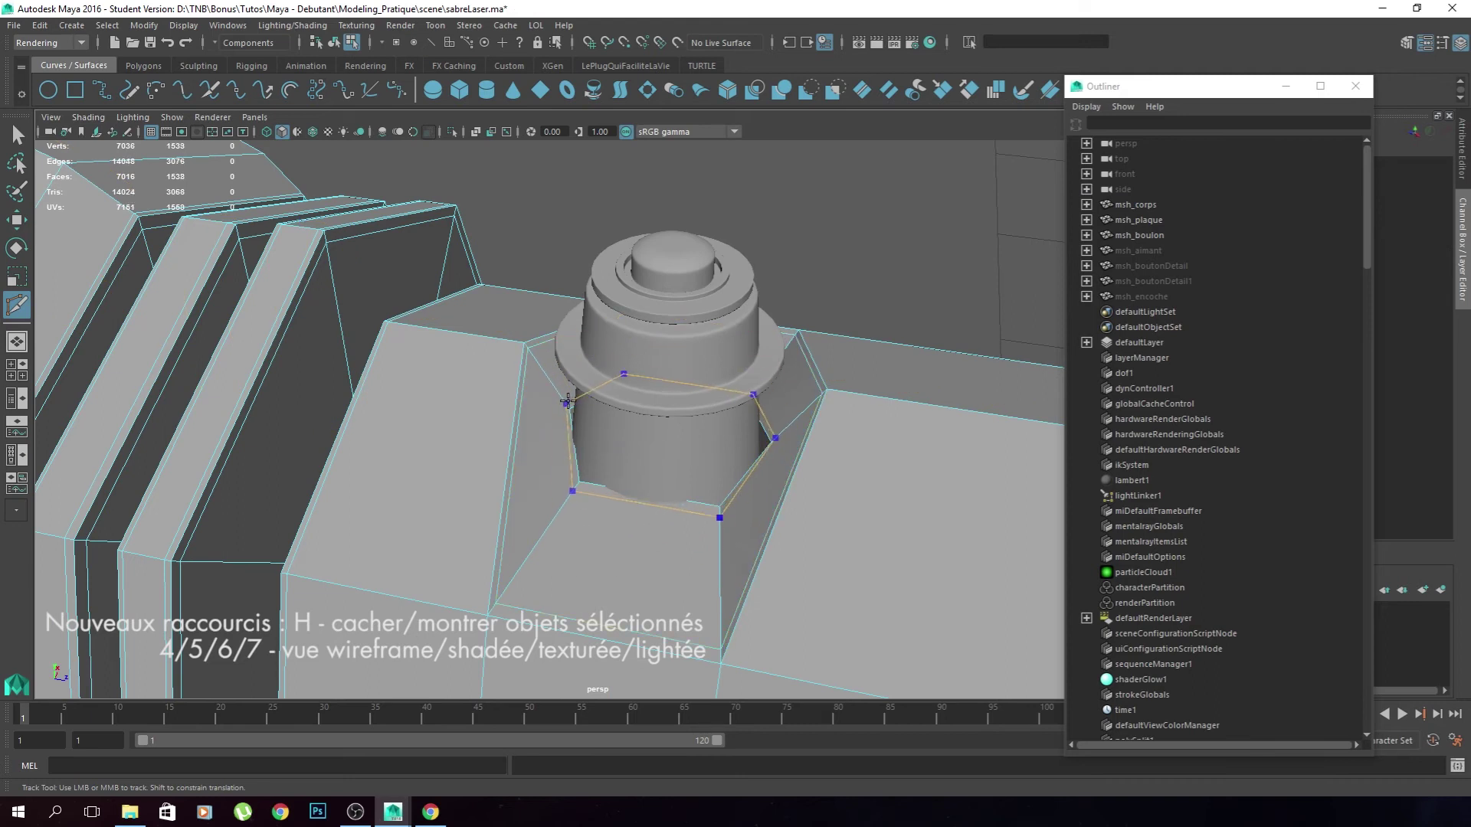
pyautogui.moveTo(758, 616); pyautogui.dragTo(806, 579, button='right')
pyautogui.click(806, 578)
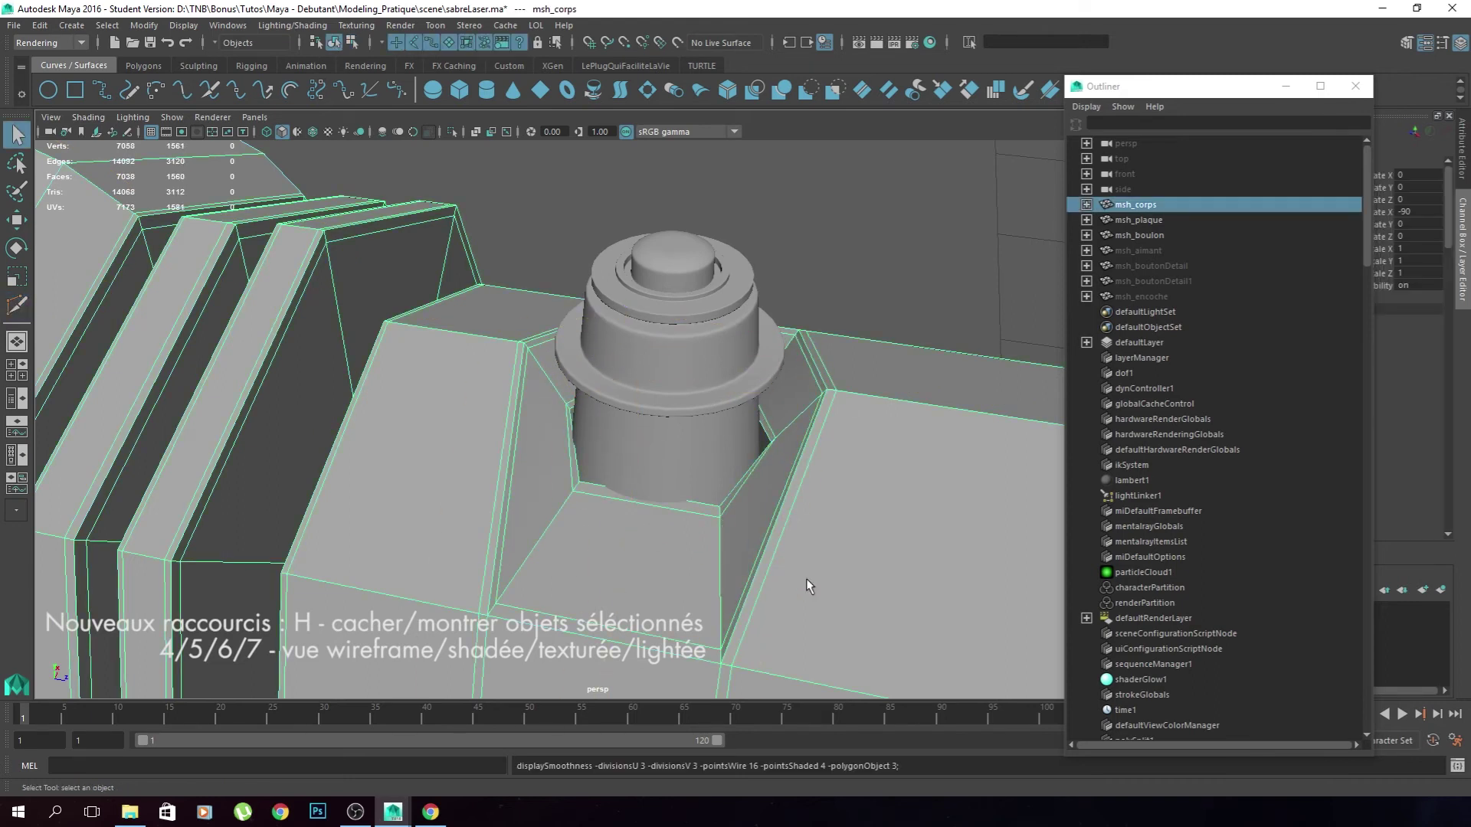
# Inspect the area around the bolt socket with msh_corps in smooth preview.
pyautogui.press('3')
pyautogui.scroll(-3, 809, 414)
pyautogui.click(854, 368)
pyautogui.keyDown('alt'); pyautogui.moveTo(820, 446); pyautogui.dragTo(724, 611); pyautogui.keyUp('alt')
pyautogui.click(725, 611)
pyautogui.scroll(3, 725, 611)
pyautogui.keyDown('alt'); pyautogui.moveTo(725, 611); pyautogui.dragTo(674, 535, button='middle'); pyautogui.keyUp('alt')
pyautogui.keyDown('alt'); pyautogui.moveTo(674, 535); pyautogui.dragTo(452, 549); pyautogui.keyUp('alt')
# Return msh_corps to unsmoothed display and scale the two edges on opposite sides of the bolt socket.
pyautogui.press('1')
pyautogui.scroll(2, 711, 540)
pyautogui.moveTo(430, 371); pyautogui.dragTo(413, 329, button='right')
pyautogui.click(470, 430)
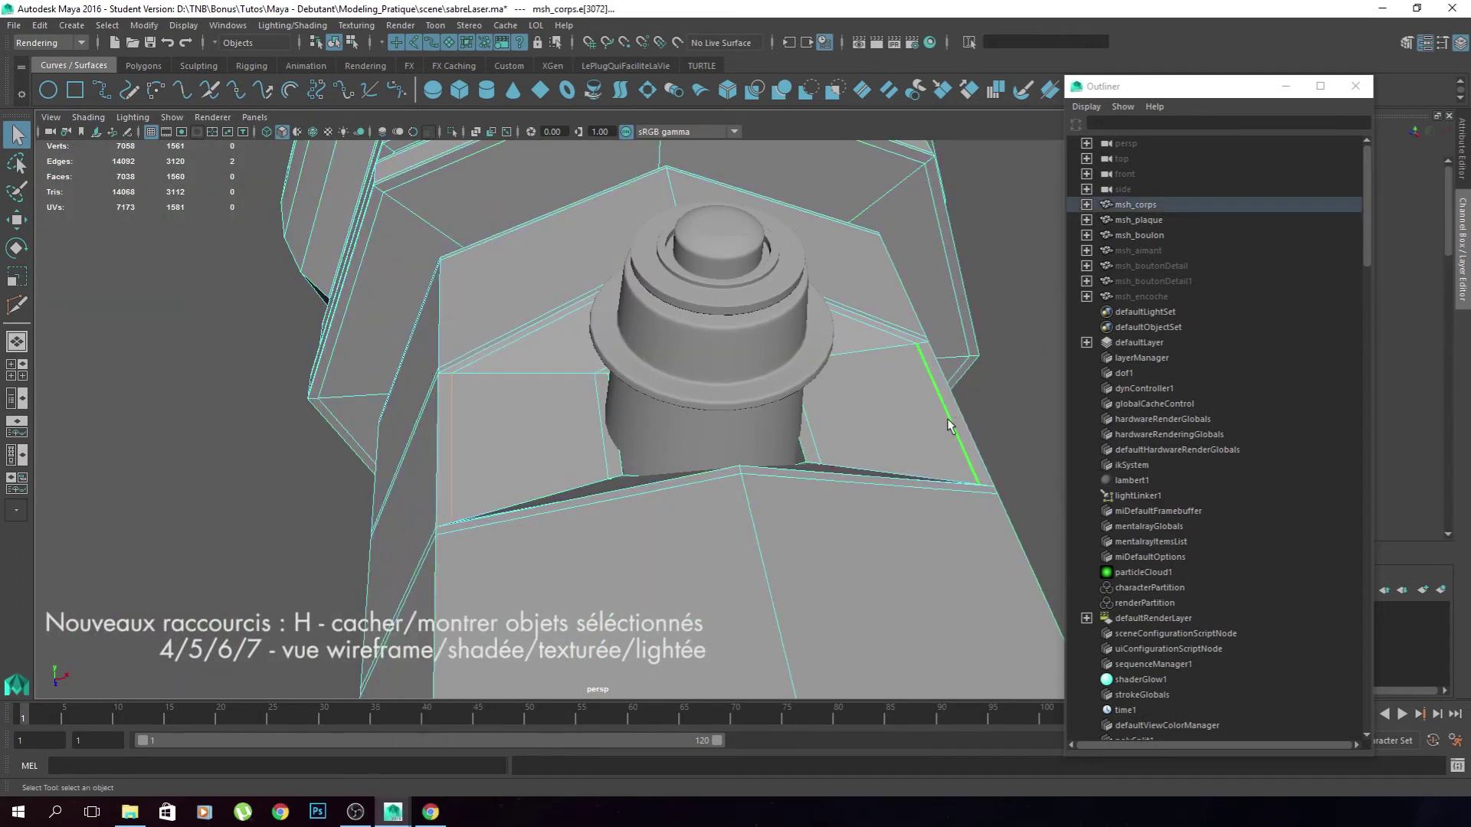
pyautogui.keyDown('alt'); pyautogui.moveTo(881, 492); pyautogui.dragTo(648, 330); pyautogui.keyUp('alt')
pyautogui.moveTo(647, 325); pyautogui.dragTo(690, 360)
# Check the scaled edges of msh_corps in smooth preview and switch the smoothing off again.
pyautogui.press('3')
pyautogui.click(871, 197)
pyautogui.keyDown('alt'); pyautogui.moveTo(870, 307); pyautogui.dragTo(586, 505); pyautogui.keyUp('alt')
pyautogui.click(728, 459)
pyautogui.scroll(4, 728, 460)
pyautogui.press('1')
# Hide msh_boulon and select msh_corps for editing at the exposed socket.
pyautogui.click(597, 464)
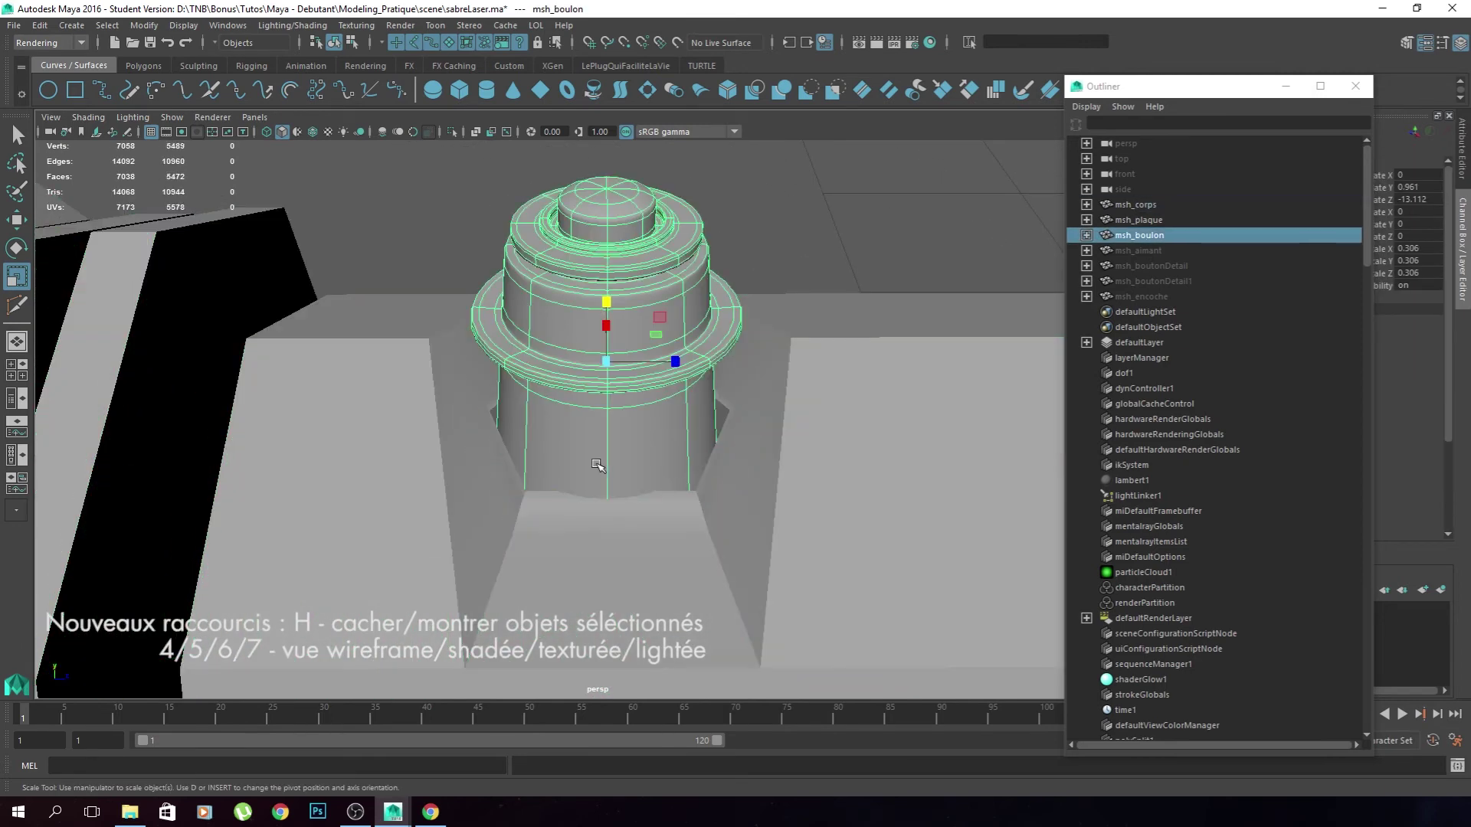
pyautogui.press('h')
pyautogui.click(614, 531)
pyautogui.scroll(4, 614, 531)
pyautogui.keyDown('alt'); pyautogui.moveTo(613, 531); pyautogui.dragTo(536, 575); pyautogui.keyUp('alt')
pyautogui.moveTo(538, 518)
pyautogui.keyDown('alt'); pyautogui.mouseDown()
pyautogui.moveTo(452, 525)
pyautogui.moveTo(566, 467)
pyautogui.moveTo(535, 525)
pyautogui.moveTo(548, 515)
pyautogui.mouseUp(); pyautogui.keyUp('alt')
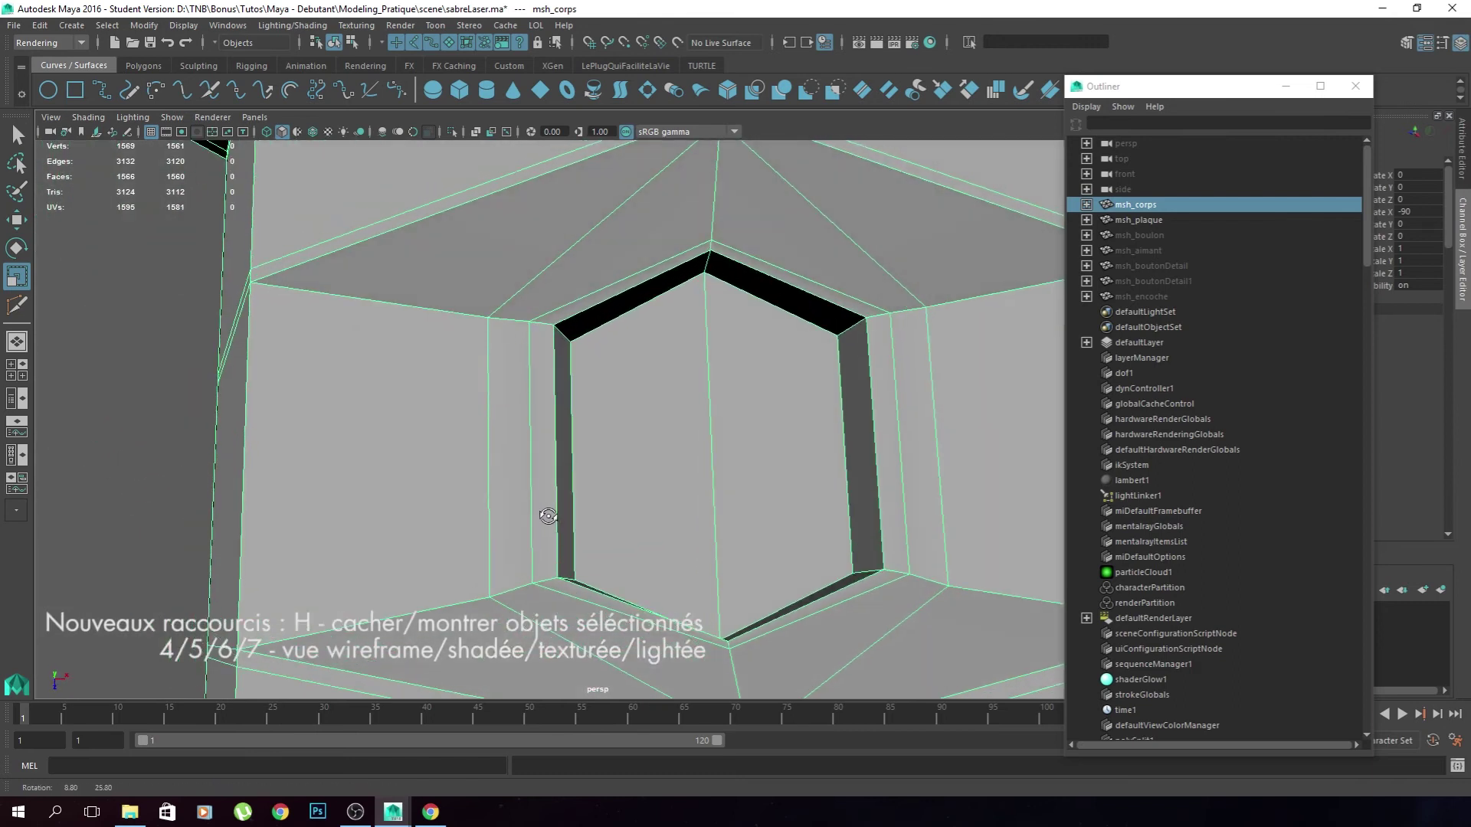
# Insert an edge loop across the middle of the bolt socket in msh_corps with Multi-Cut.
pyautogui.keyDown('alt'); pyautogui.moveTo(621, 429); pyautogui.dragTo(538, 452); pyautogui.keyUp('alt')
pyautogui.moveTo(636, 277); pyautogui.dragTo(634, 233, button='right')
pyautogui.click(636, 276)
pyautogui.keyDown('alt'); pyautogui.moveTo(636, 277); pyautogui.dragTo(804, 417); pyautogui.keyUp('alt')
pyautogui.click(713, 407)
pyautogui.keyDown('alt'); pyautogui.moveTo(712, 406); pyautogui.dragTo(566, 435); pyautogui.keyUp('alt')
pyautogui.hotkey('ctrl', 'z')
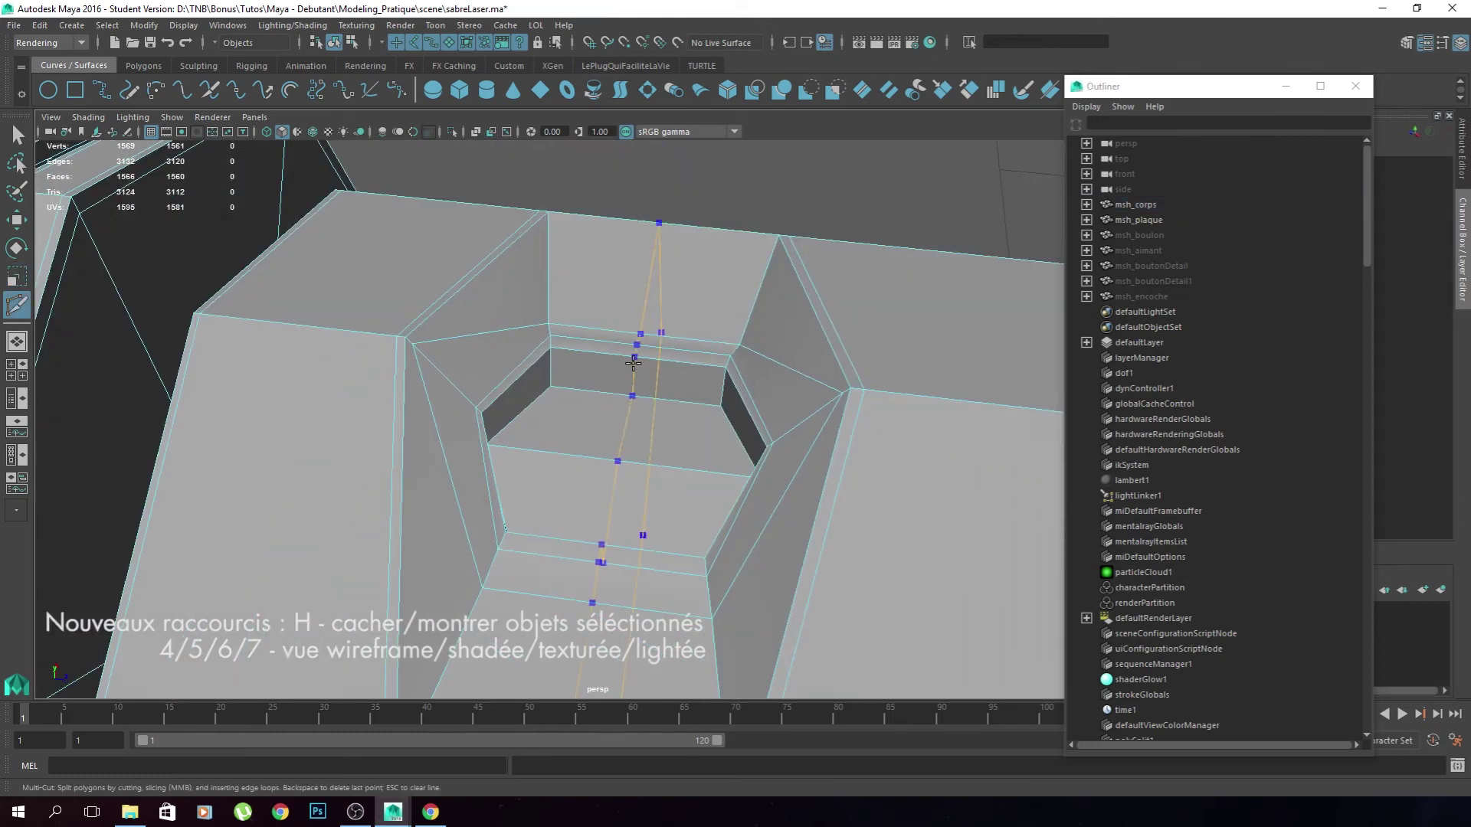
pyautogui.keyDown('ctrl'); pyautogui.click(633, 363); pyautogui.keyUp('ctrl')
# Scale the new edges of the bolt socket in msh_corps to round its outline and insert another supporting edge loop.
pyautogui.keyDown('alt'); pyautogui.moveTo(633, 363); pyautogui.dragTo(709, 523); pyautogui.keyUp('alt')
pyautogui.press('q')
pyautogui.click(528, 461)
pyautogui.press('r')
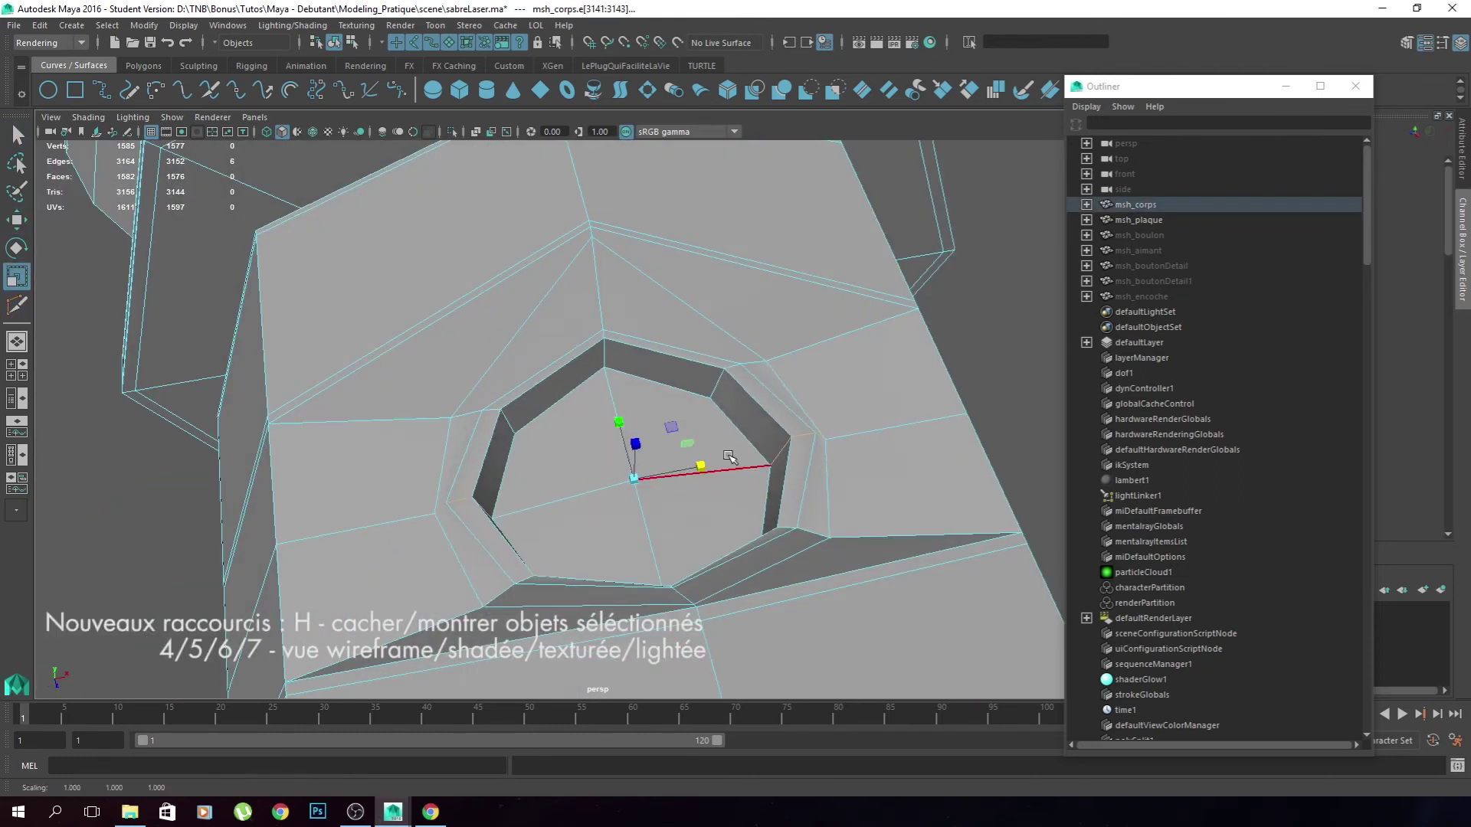
pyautogui.keyDown('ctrl'); pyautogui.click(641, 341); pyautogui.keyUp('ctrl')
# Unhide msh_boulon in its socket and display msh_corps in smooth preview.
pyautogui.press('q')
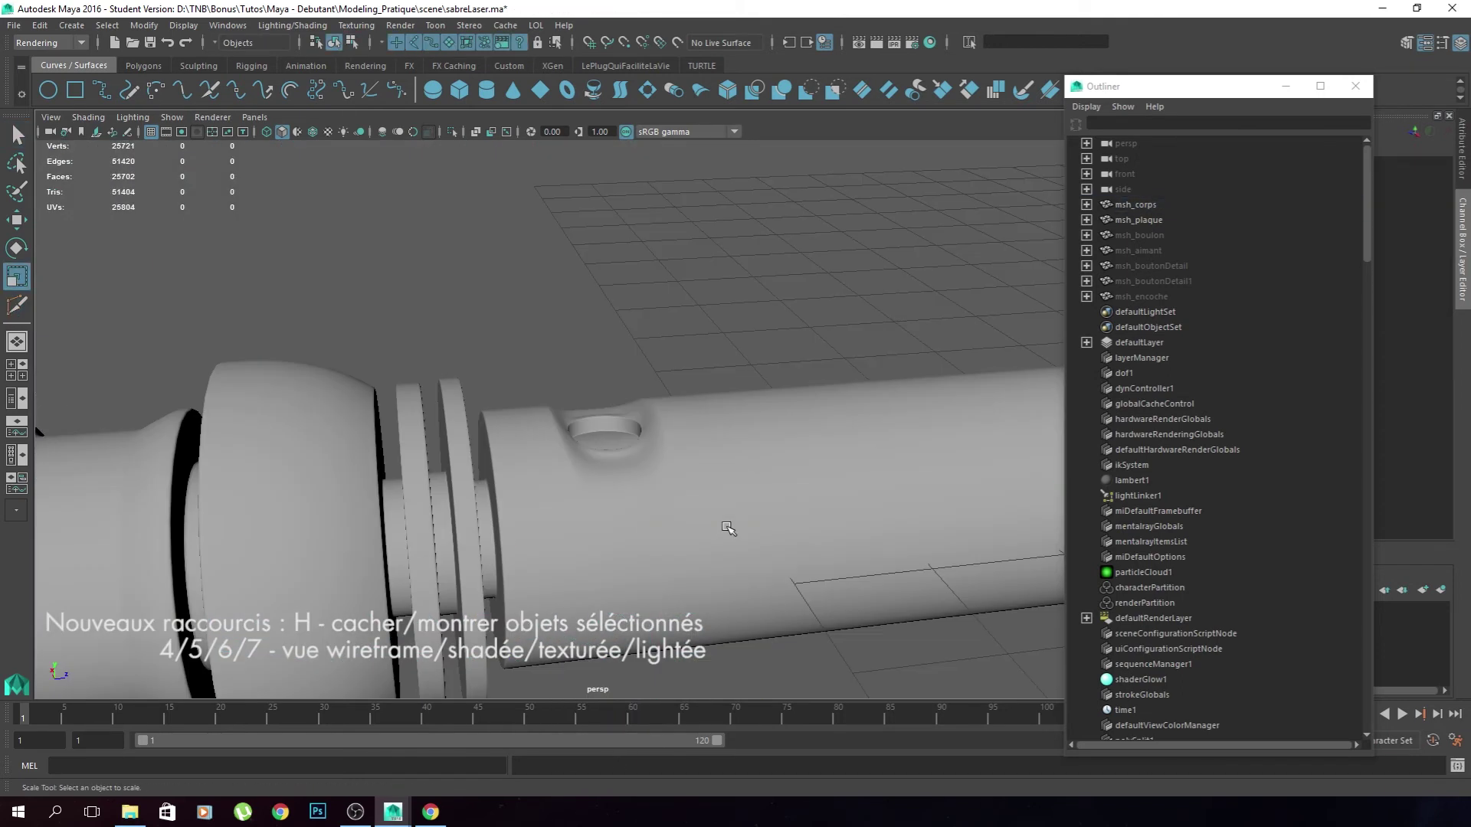
pyautogui.click(727, 528)
pyautogui.press('r')
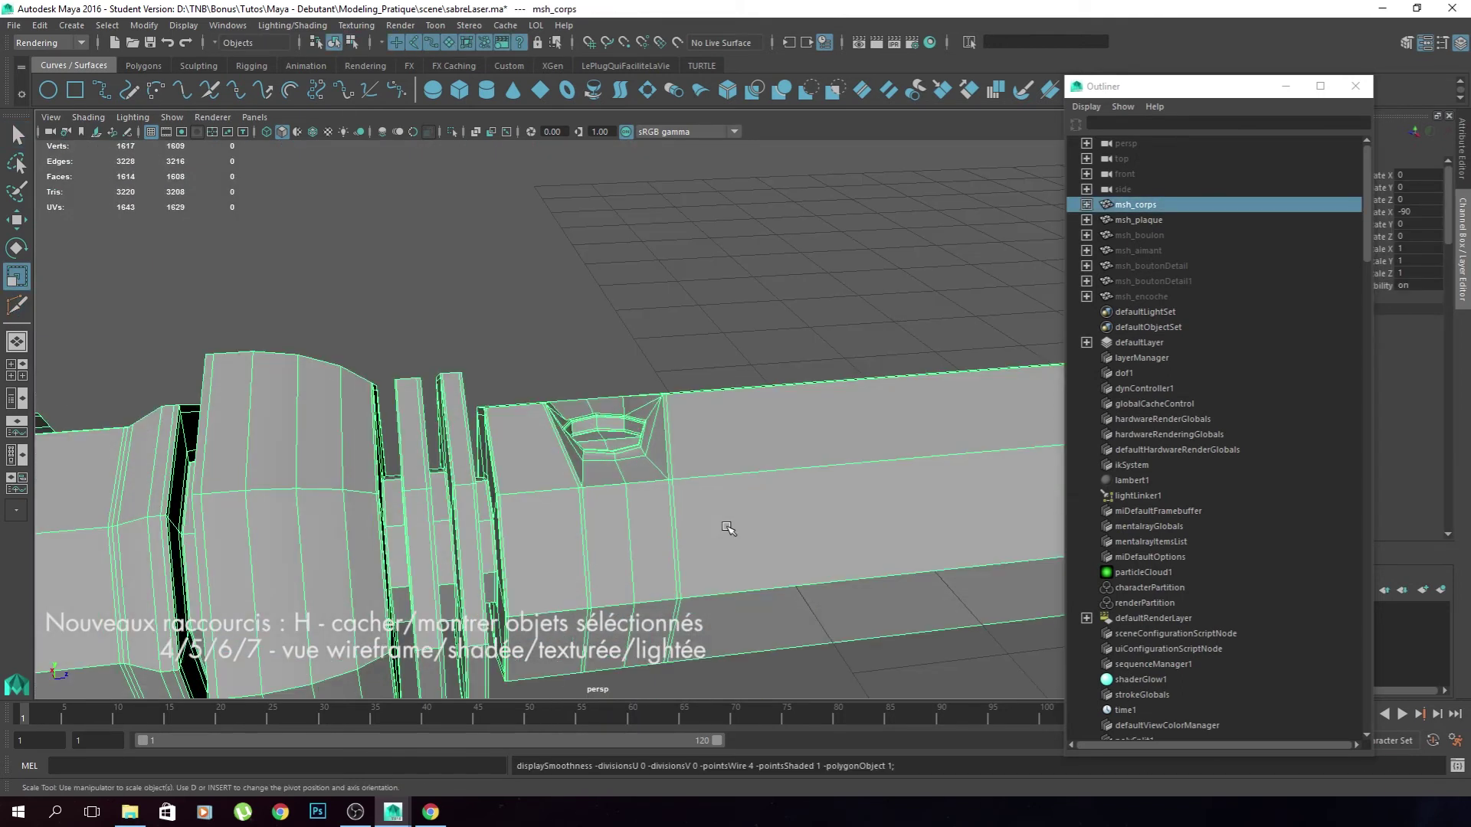
pyautogui.click(1155, 236)
pyautogui.click(800, 434)
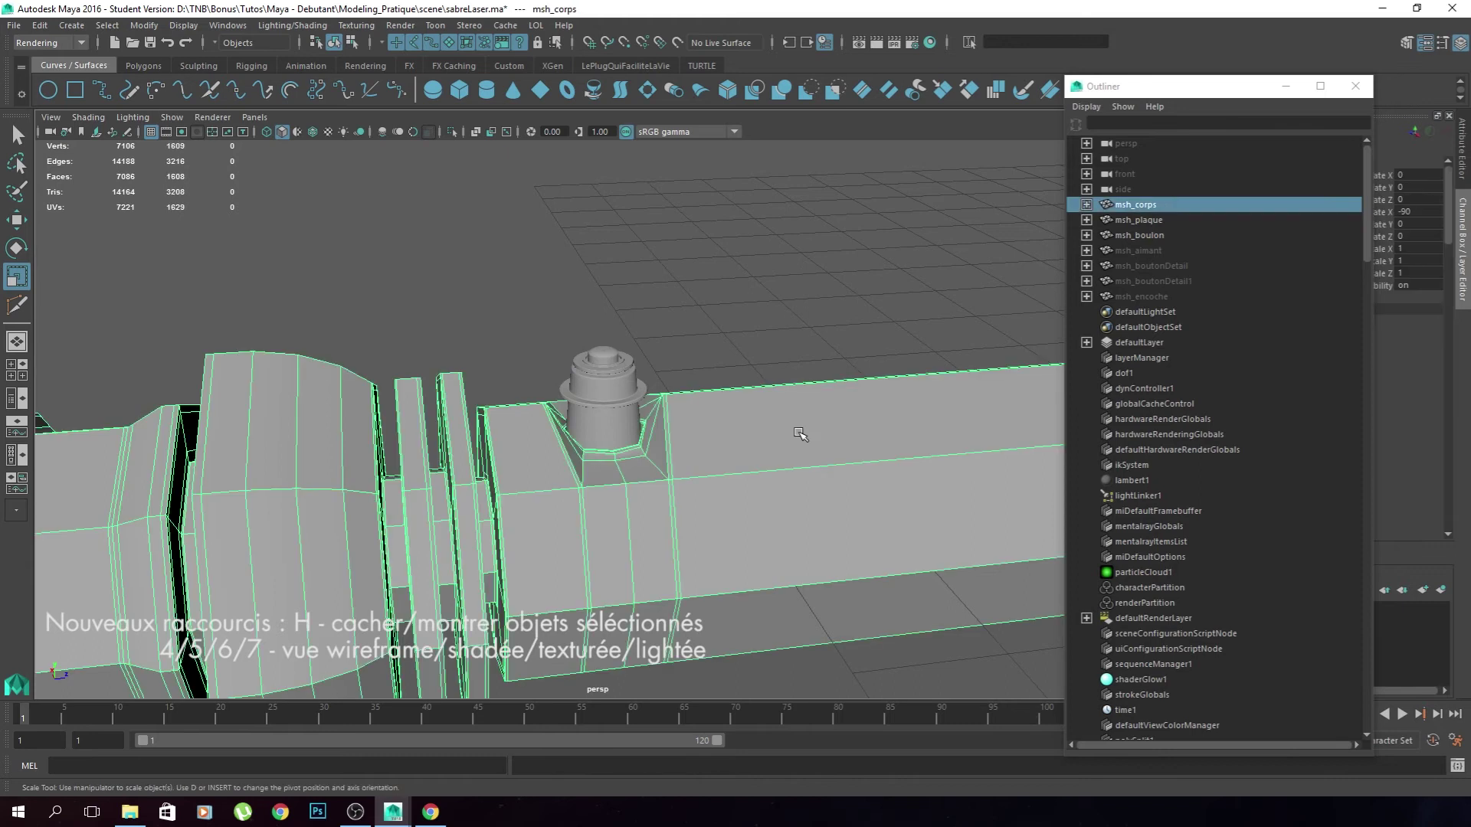
pyautogui.press('3')
pyautogui.click(785, 319)
pyautogui.keyDown('alt'); pyautogui.moveTo(785, 318); pyautogui.dragTo(681, 382); pyautogui.keyUp('alt')
# Examine how msh_boulon sits in the smoothed socket of msh_corps from several angles.
pyautogui.click(631, 406)
pyautogui.keyDown('alt'); pyautogui.moveTo(631, 406); pyautogui.dragTo(659, 529, button='right'); pyautogui.keyUp('alt')
pyautogui.keyDown('alt'); pyautogui.moveTo(659, 528); pyautogui.dragTo(669, 470); pyautogui.keyUp('alt')
pyautogui.moveTo(657, 470); pyautogui.dragTo(666, 470, button='middle')
pyautogui.keyDown('alt'); pyautogui.moveTo(667, 470); pyautogui.dragTo(594, 515); pyautogui.keyUp('alt')
pyautogui.click(856, 446)
pyautogui.keyDown('alt'); pyautogui.moveTo(666, 483); pyautogui.dragTo(811, 383); pyautogui.keyUp('alt')
pyautogui.click(634, 453)
pyautogui.keyDown('alt'); pyautogui.moveTo(636, 463); pyautogui.dragTo(635, 462); pyautogui.keyUp('alt')
# Move the bottom edge loop of msh_boulon to fit the socket using wireframe display, and return to shaded smooth preview.
pyautogui.press('4')
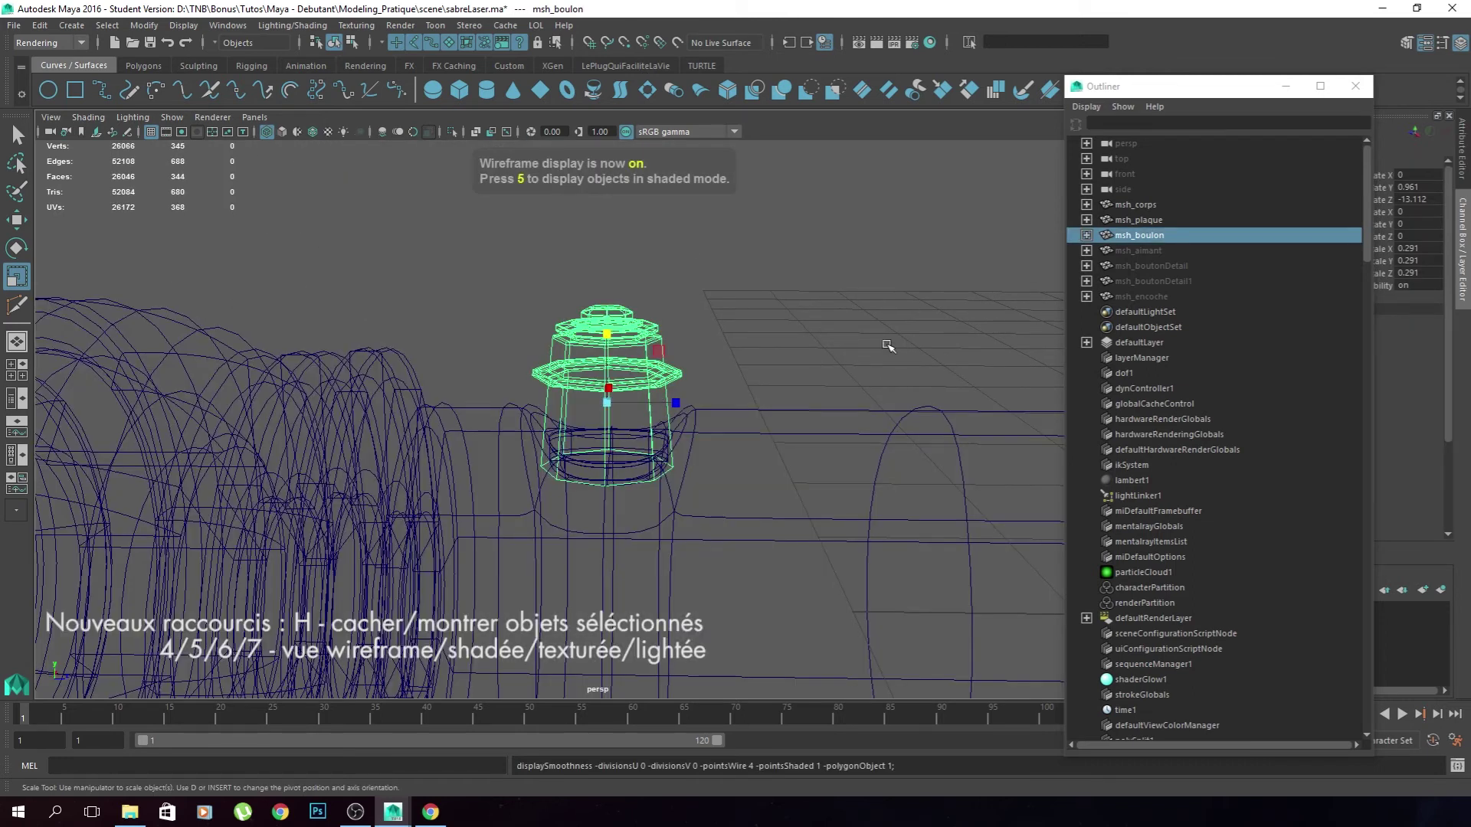
pyautogui.click(887, 344)
pyautogui.keyDown('alt'); pyautogui.moveTo(674, 337); pyautogui.dragTo(721, 414, button='right'); pyautogui.keyUp('alt')
pyautogui.keyDown('alt'); pyautogui.moveTo(721, 414); pyautogui.dragTo(702, 345, button='middle'); pyautogui.keyUp('alt')
pyautogui.click(711, 431)
pyautogui.press('w')
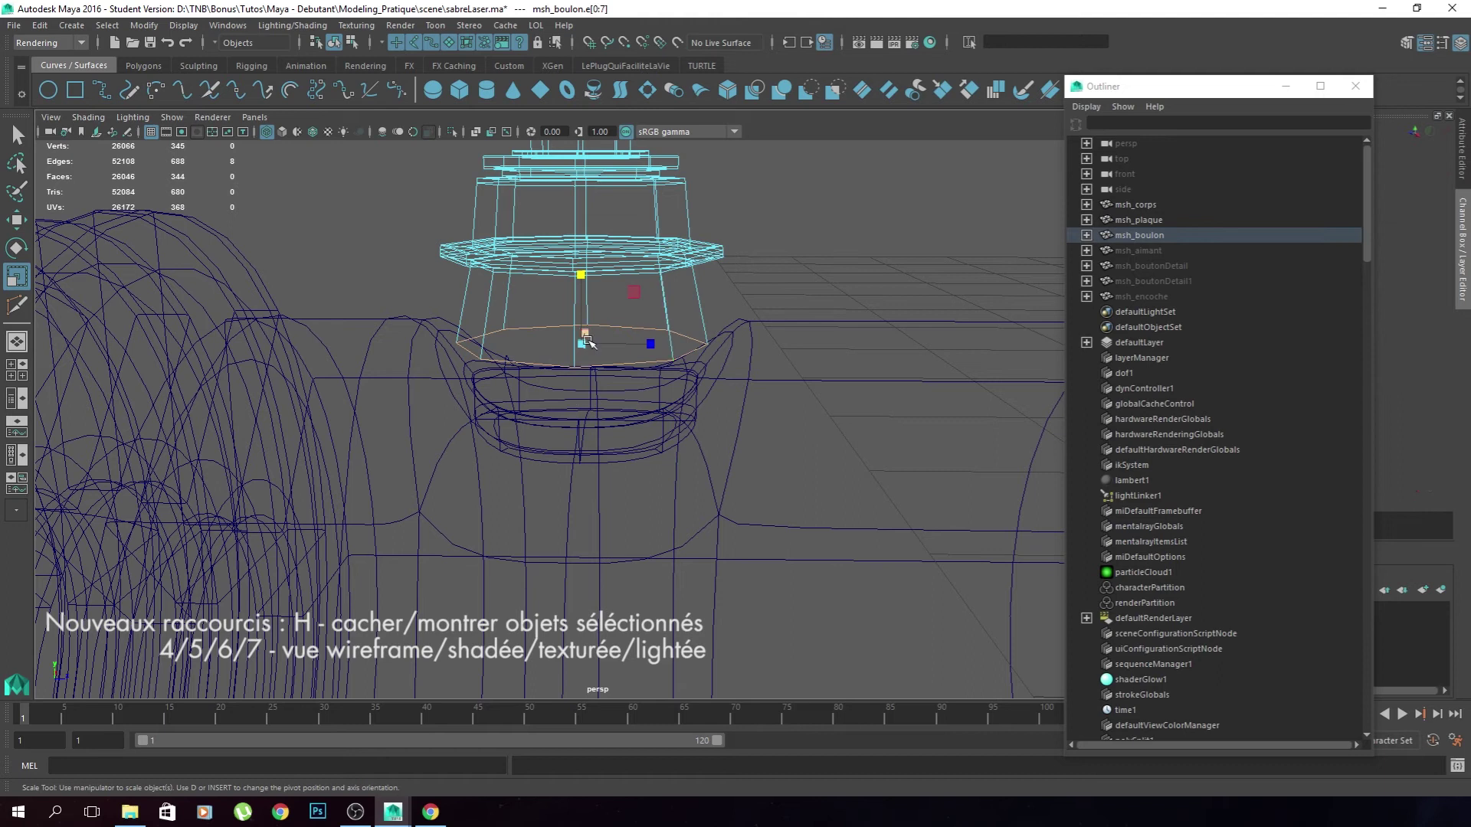
pyautogui.press('5')
pyautogui.moveTo(587, 296); pyautogui.dragTo(690, 367)
pyautogui.press('3')
pyautogui.click(696, 262)
# Unhide msh_aimant on the underside of the handle and bring it into close view.
pyautogui.keyDown('alt'); pyautogui.moveTo(812, 429); pyautogui.dragTo(743, 459, button='right'); pyautogui.keyUp('alt')
pyautogui.keyDown('alt'); pyautogui.moveTo(743, 459); pyautogui.dragTo(691, 562); pyautogui.keyUp('alt')
pyautogui.click(1171, 250)
pyautogui.press('h')
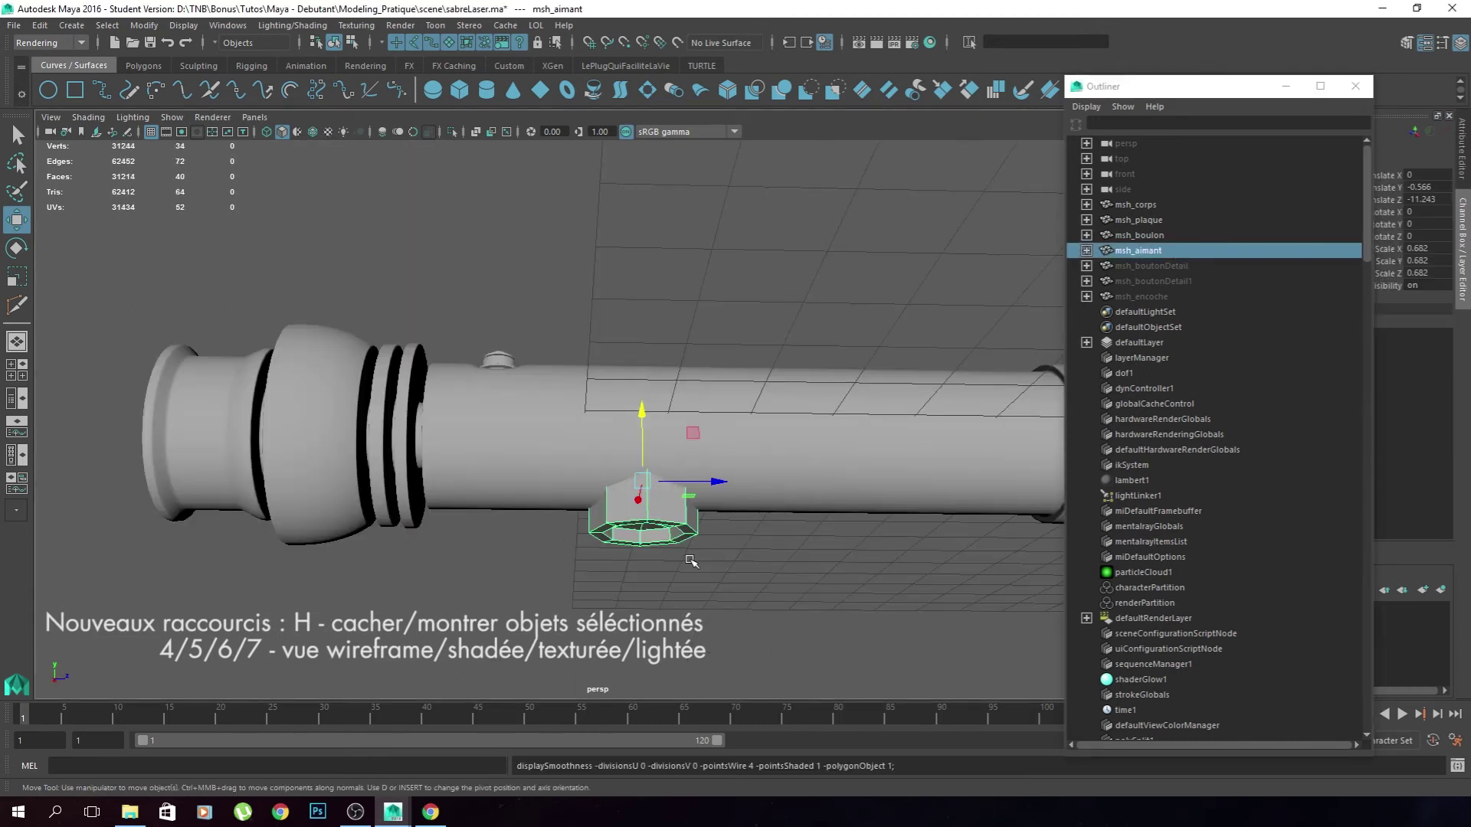
pyautogui.scroll(3, 691, 562)
pyautogui.keyDown('alt'); pyautogui.moveTo(690, 563); pyautogui.dragTo(684, 524, button='middle'); pyautogui.keyUp('alt')
pyautogui.press('4')
pyautogui.moveTo(684, 370); pyautogui.dragTo(691, 427, button='right')
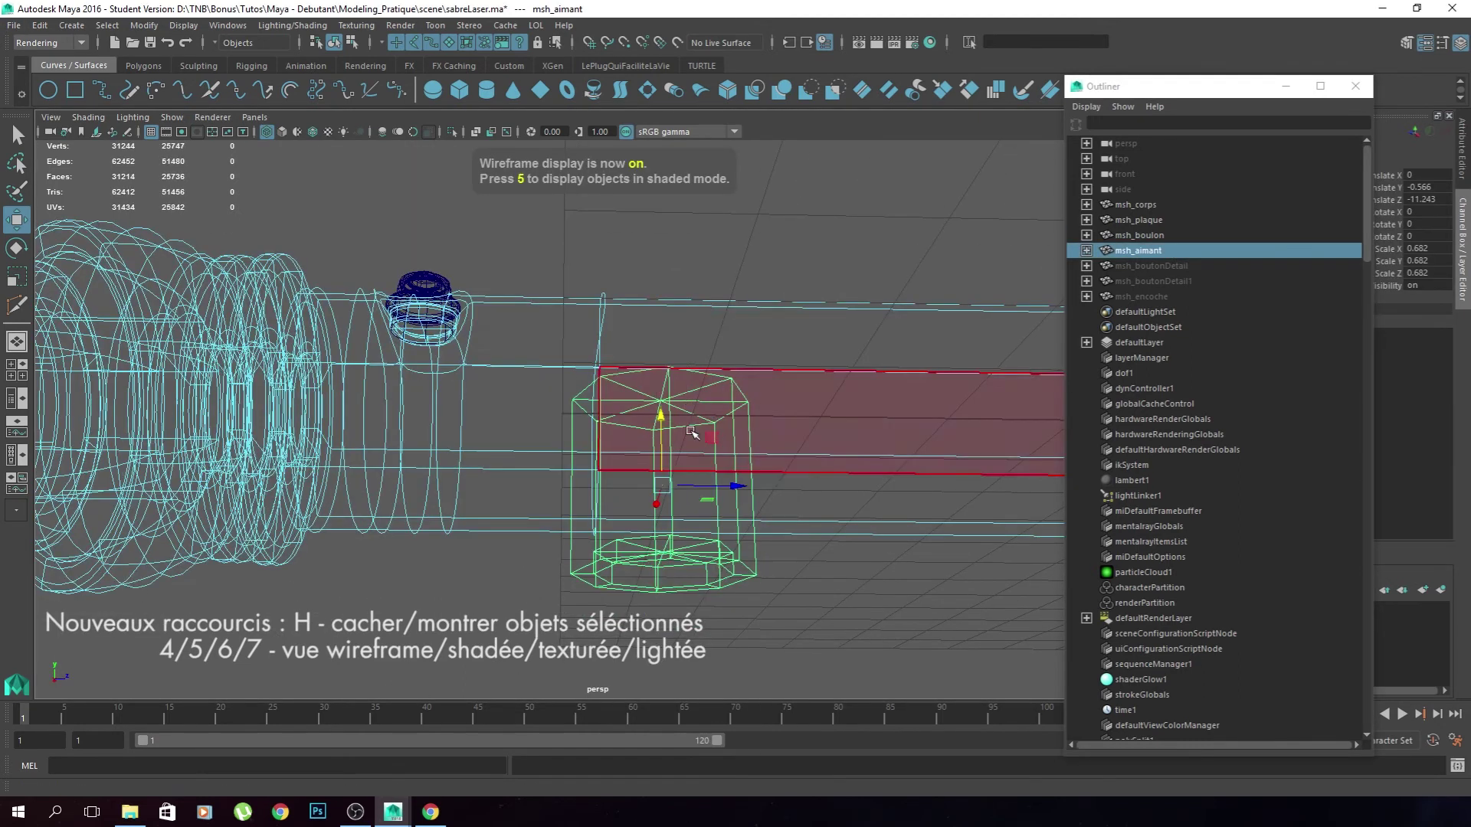
pyautogui.hotkey('ctrl', 'z')
pyautogui.keyDown('alt'); pyautogui.moveTo(692, 434); pyautogui.dragTo(585, 386, button='middle'); pyautogui.keyUp('alt')
pyautogui.scroll(3, 585, 387)
pyautogui.press('5')
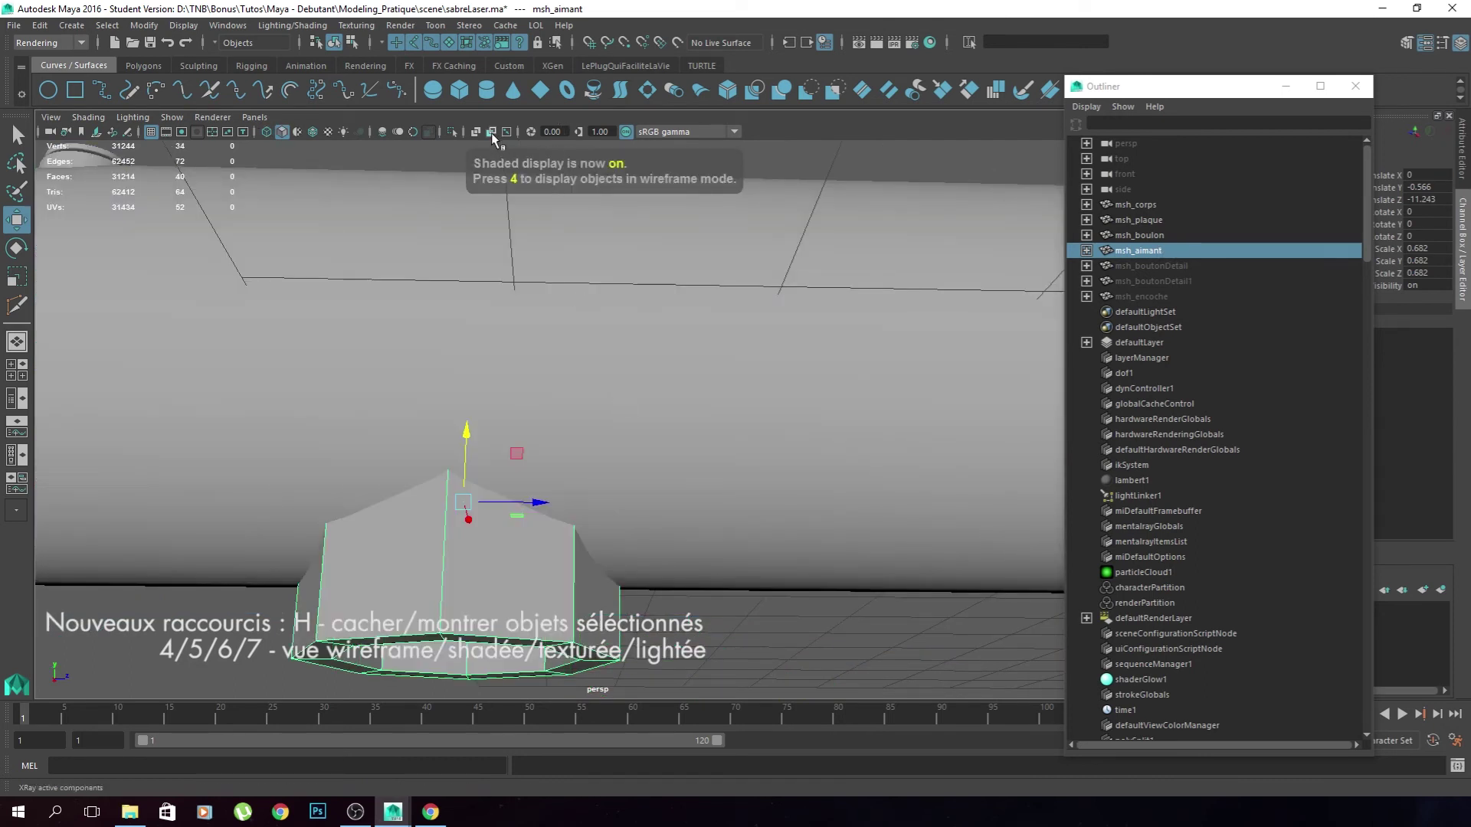
# Isolate msh_aimant and delete the faces capping the end hidden inside the handle.
pyautogui.click(448, 134)
pyautogui.scroll(-3, 469, 246)
pyautogui.keyDown('alt'); pyautogui.moveTo(469, 246); pyautogui.dragTo(682, 373); pyautogui.keyUp('alt')
pyautogui.click(550, 325)
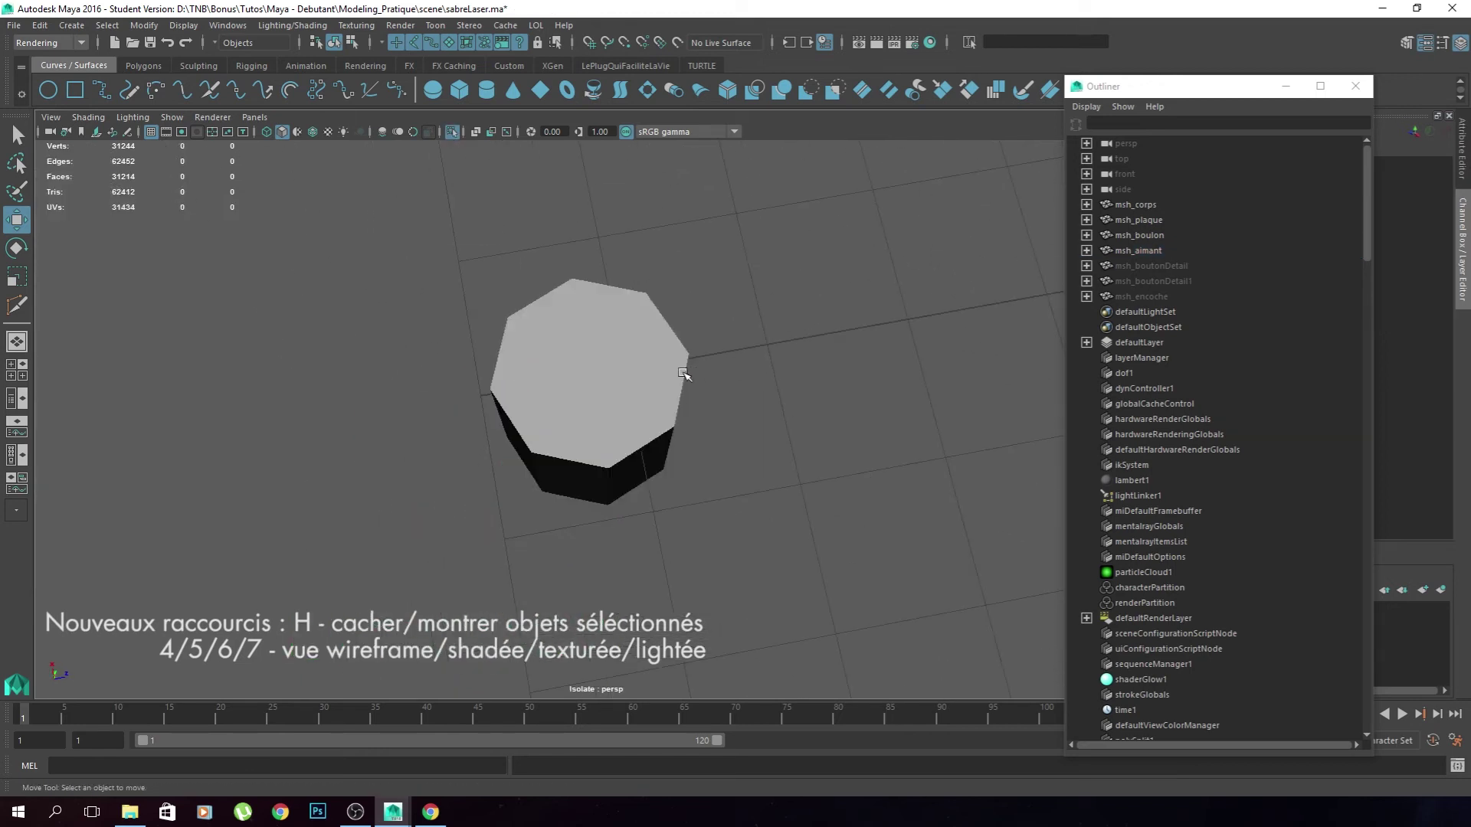
pyautogui.scroll(3, 634, 386)
pyautogui.click(634, 398)
pyautogui.moveTo(631, 372); pyautogui.dragTo(641, 425, button='right')
pyautogui.click(642, 428)
pyautogui.keyDown('shift'); pyautogui.click(452, 322); pyautogui.keyUp('shift')
pyautogui.keyDown('shift'); pyautogui.click(498, 245); pyautogui.keyUp('shift')
pyautogui.keyDown('shift'); pyautogui.click(636, 261); pyautogui.keyUp('shift')
pyautogui.press('Delete')
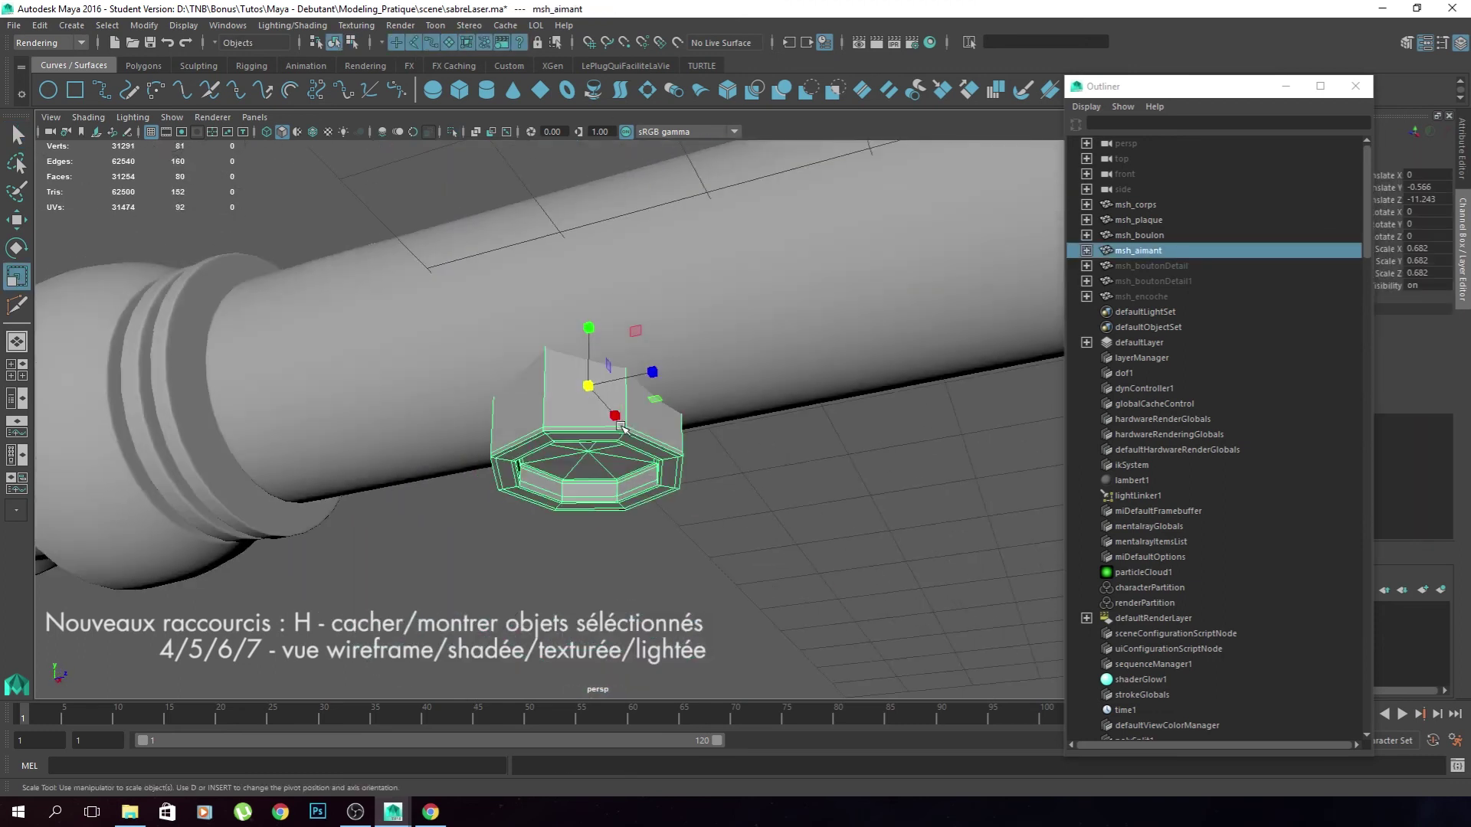
# Display msh_aimant in smooth preview and unhide msh_boutonDetail and msh_boutonDetail1.
pyautogui.press('3')
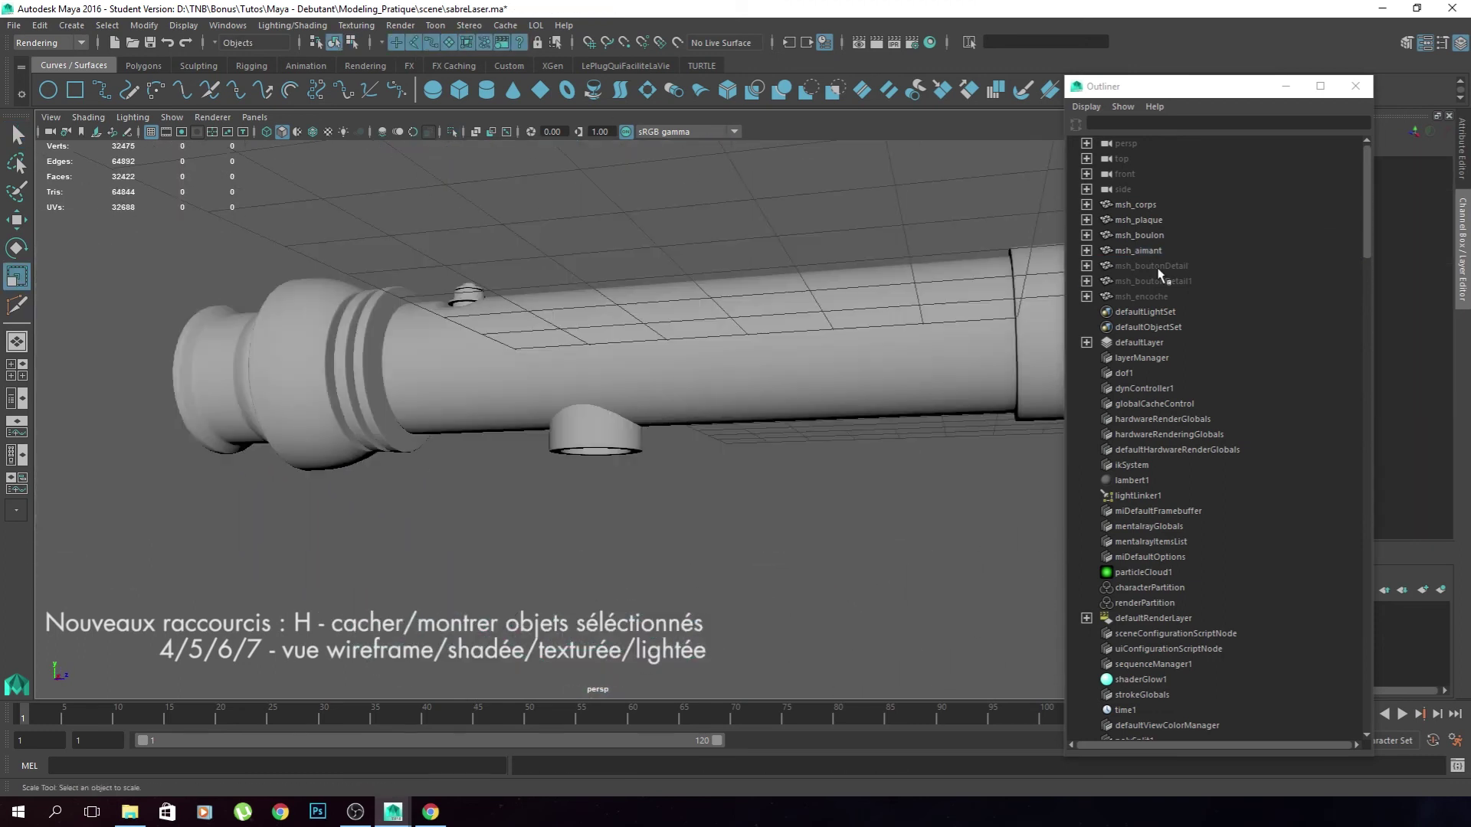
pyautogui.click(1150, 266)
pyautogui.keyDown('shift'); pyautogui.click(1152, 281); pyautogui.keyUp('shift')
pyautogui.press('h')
pyautogui.click(756, 601)
# Isolate the two button details and delete the hidden back cap faces of msh_boutonDetail1.
pyautogui.keyDown('alt'); pyautogui.moveTo(756, 602); pyautogui.dragTo(492, 494, button='middle'); pyautogui.keyUp('alt')
pyautogui.keyDown('alt'); pyautogui.moveTo(492, 494); pyautogui.dragTo(586, 471, button='right'); pyautogui.keyUp('alt')
pyautogui.moveTo(586, 471)
pyautogui.keyDown('alt'); pyautogui.mouseDown()
pyautogui.moveTo(614, 418)
pyautogui.moveTo(588, 448)
pyautogui.mouseUp(); pyautogui.keyUp('alt')
pyautogui.click(602, 297)
pyautogui.keyDown('alt'); pyautogui.moveTo(602, 297); pyautogui.dragTo(590, 414, button='middle'); pyautogui.keyUp('alt')
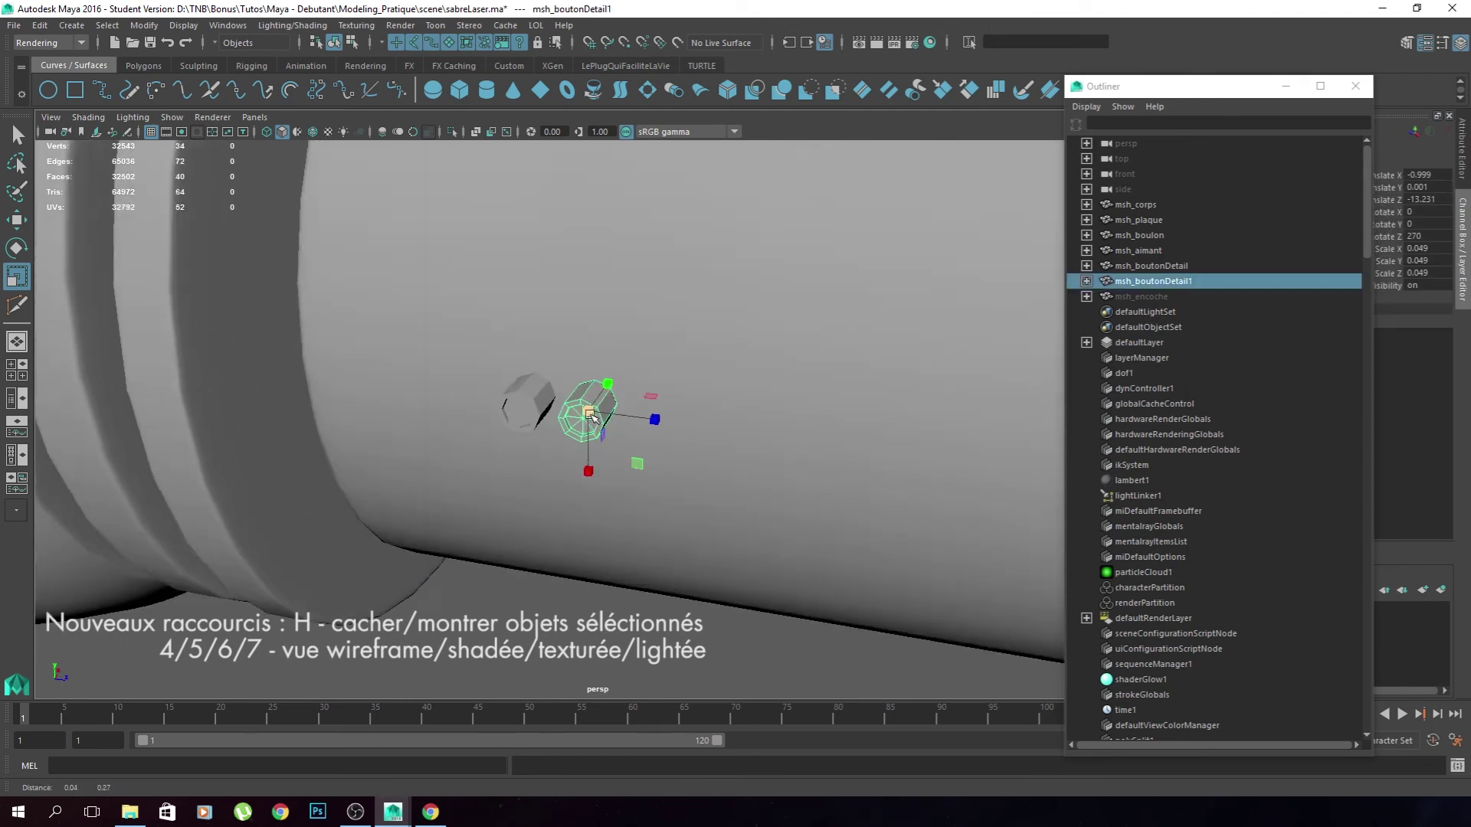
pyautogui.keyDown('alt'); pyautogui.moveTo(591, 416); pyautogui.dragTo(628, 464); pyautogui.keyUp('alt')
pyautogui.keyDown('shift'); pyautogui.click(469, 287); pyautogui.keyUp('shift')
pyautogui.hotkey('ctrl', '1')
pyautogui.click(370, 367)
pyautogui.press('Delete')
pyautogui.keyDown('alt'); pyautogui.moveTo(371, 368); pyautogui.dragTo(443, 491); pyautogui.keyUp('alt')
pyautogui.keyDown('alt'); pyautogui.moveTo(443, 491); pyautogui.dragTo(612, 460, button='right'); pyautogui.keyUp('alt')
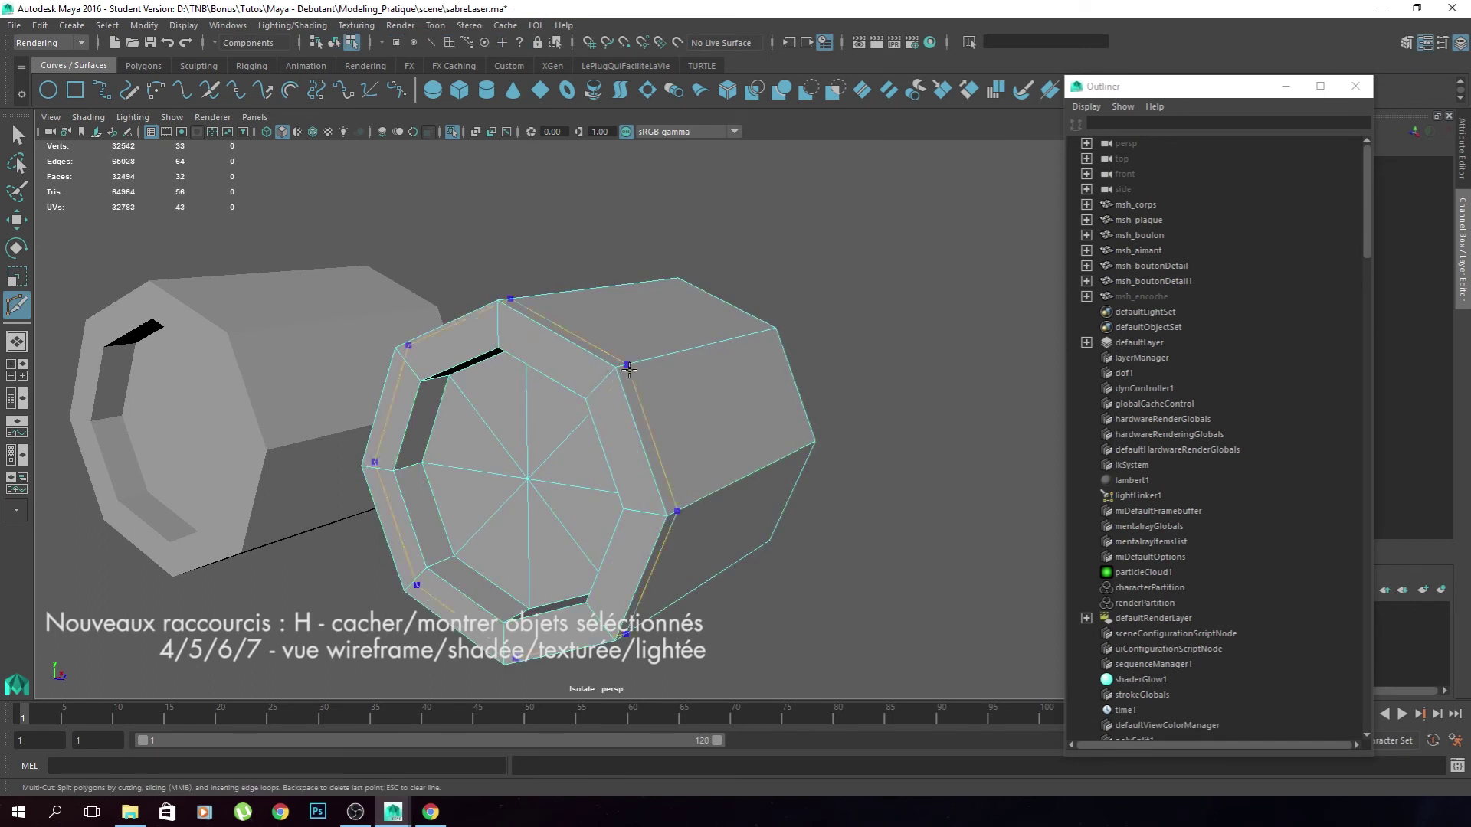
# Insert supporting edge loops around the front rim and recess of msh_boutonDetail1, and return to object selection.
pyautogui.keyDown('ctrl'); pyautogui.click(660, 406); pyautogui.keyUp('ctrl')
pyautogui.click(565, 535)
pyautogui.press('r')
pyautogui.keyDown('alt'); pyautogui.moveTo(667, 568); pyautogui.dragTo(643, 492, button='right'); pyautogui.keyUp('alt')
pyautogui.press('F8')
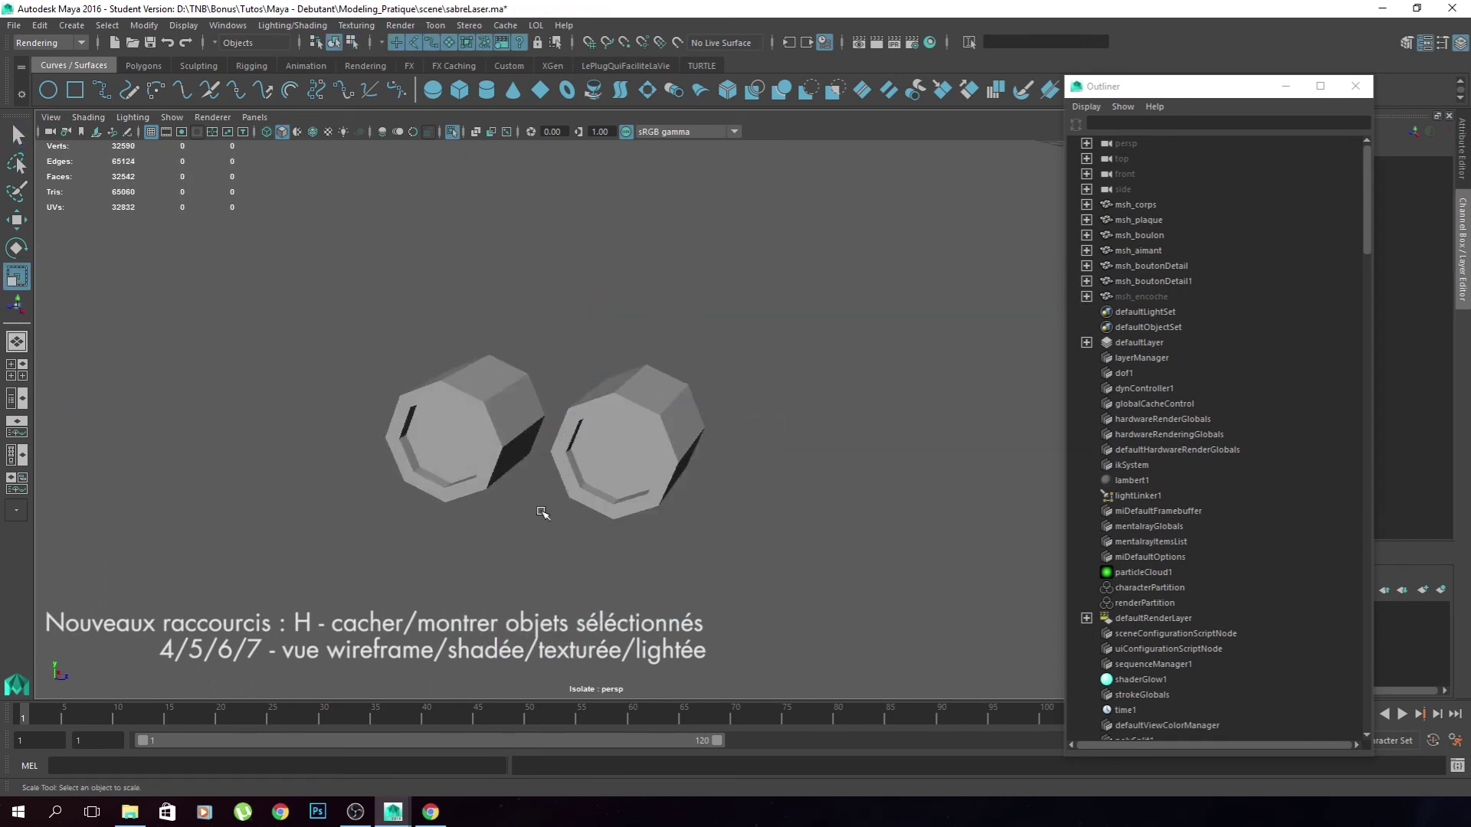
# Delete the unrefined msh_boutonDetail and replace it with a duplicate of msh_boutonDetail1 moved beside the original.
pyautogui.click(465, 447)
pyautogui.press('Delete')
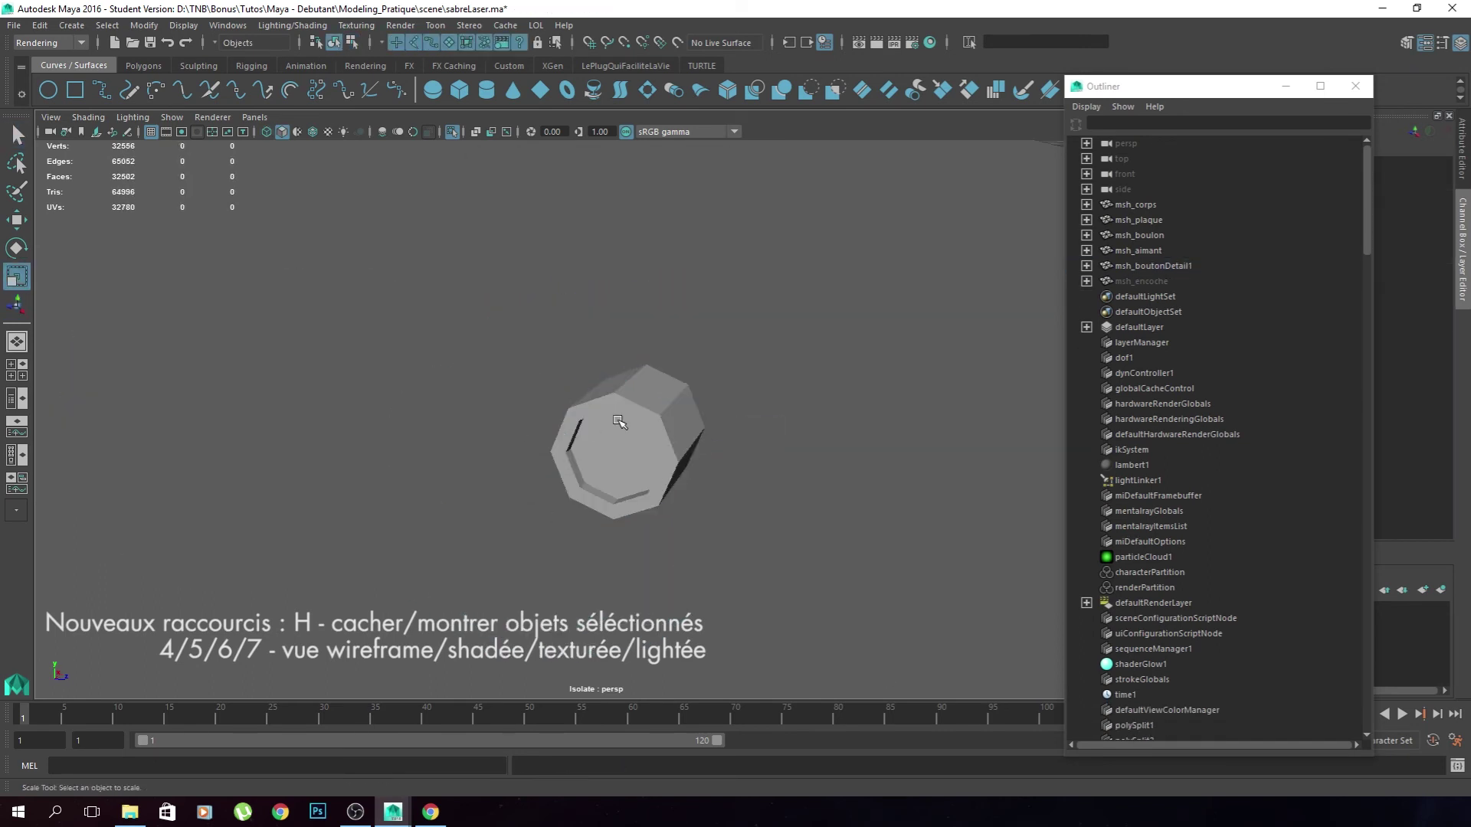
pyautogui.hotkey('ctrl', 'z')
pyautogui.press('w')
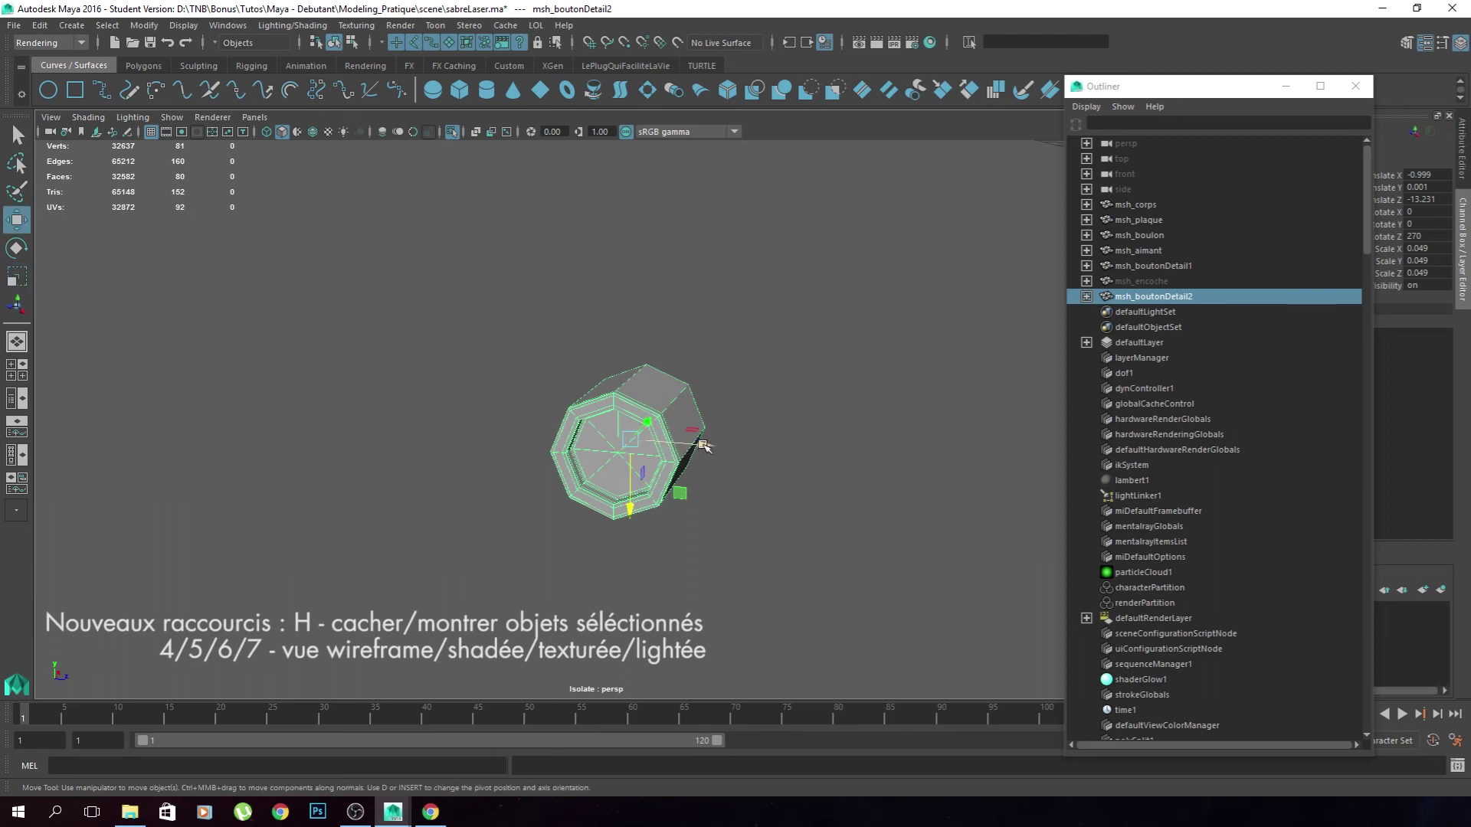
pyautogui.moveTo(563, 440); pyautogui.dragTo(537, 505)
pyautogui.click(712, 539)
# Select msh_boutonDetail1 and msh_boutonDetail2, leave the isolated view, and display both in smooth preview.
pyautogui.click(1153, 266)
pyautogui.keyDown('ctrl'); pyautogui.click(1154, 297); pyautogui.keyUp('ctrl')
pyautogui.hotkey('ctrl', '1')
pyautogui.press('3')
pyautogui.moveTo(565, 367); pyautogui.dragTo(571, 532)
# Unhide msh_encoche, frame it and isolate it in the view.
pyautogui.scroll(-5, 519, 369)
pyautogui.scroll(-5, 572, 531)
pyautogui.click(1142, 281)
pyautogui.press('h')
pyautogui.scroll(-5, 780, 540)
pyautogui.keyDown('alt'); pyautogui.moveTo(779, 540); pyautogui.dragTo(696, 479); pyautogui.keyUp('alt')
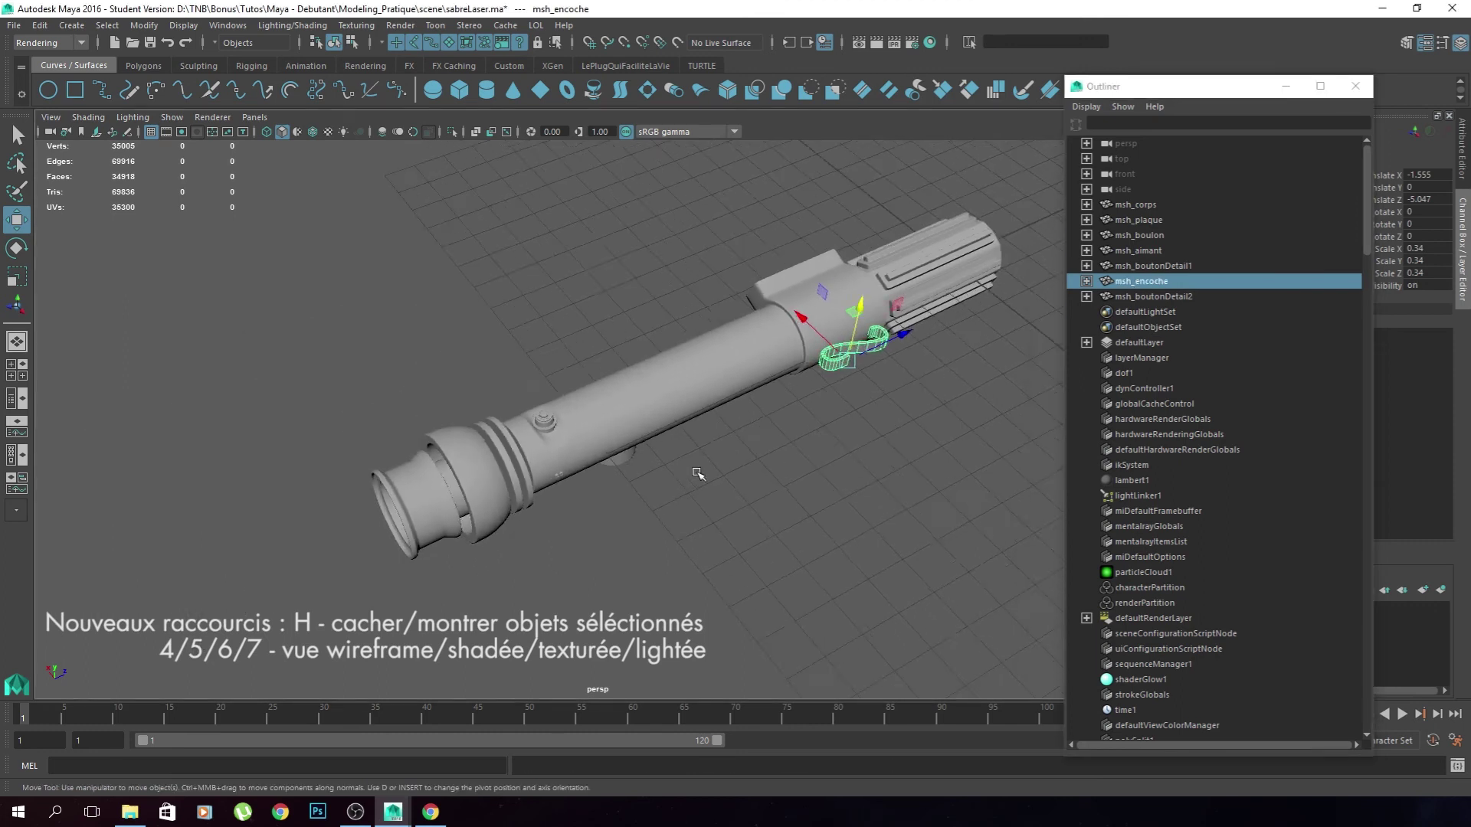
pyautogui.press('f')
pyautogui.click(452, 132)
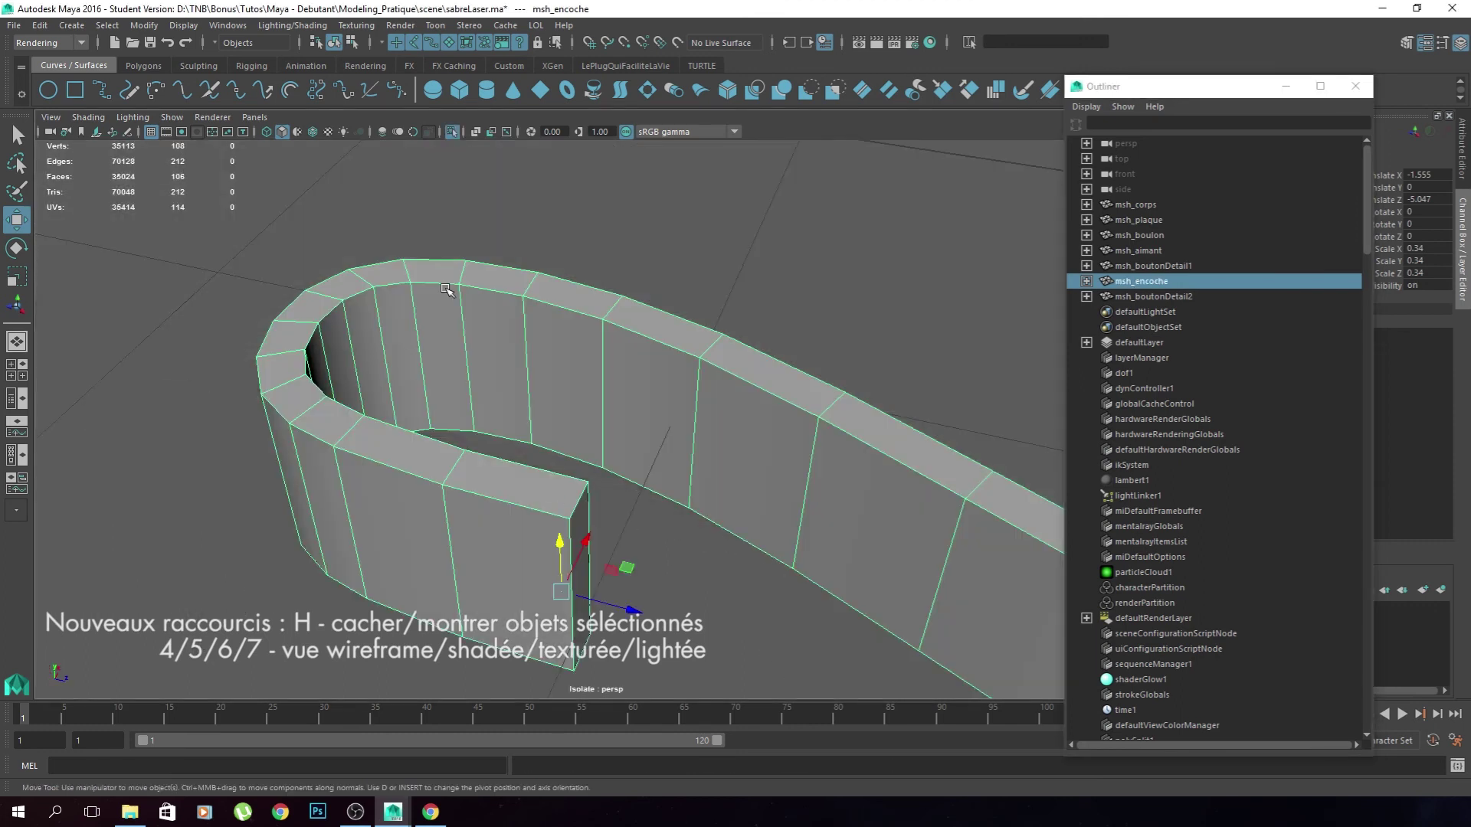
pyautogui.scroll(-5, 484, 401)
pyautogui.keyDown('alt'); pyautogui.moveTo(484, 401); pyautogui.dragTo(649, 386); pyautogui.keyUp('alt')
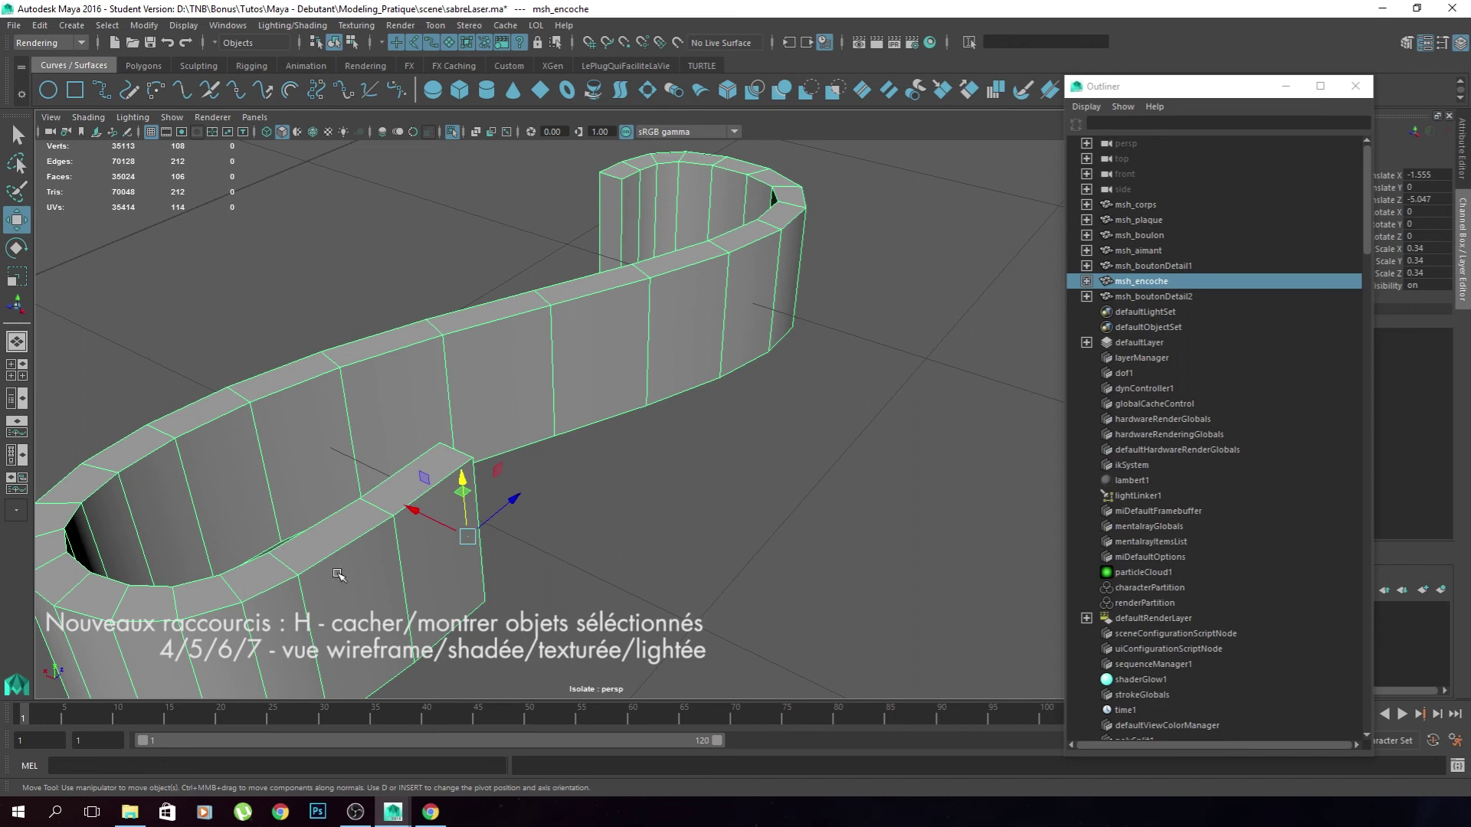
# Insert supporting edge loops along the long upper and lower borders of msh_encoche with Multi-Cut.
pyautogui.keyDown('alt'); pyautogui.moveTo(338, 575); pyautogui.dragTo(485, 439, button='middle'); pyautogui.keyUp('alt')
pyautogui.keyDown('shift'); pyautogui.moveTo(543, 481); pyautogui.dragTo(350, 510, button='right'); pyautogui.keyUp('shift')
pyautogui.keyDown('ctrl'); pyautogui.click(349, 510); pyautogui.keyUp('ctrl')
pyautogui.keyDown('alt'); pyautogui.moveTo(368, 548); pyautogui.dragTo(461, 469, button='middle'); pyautogui.keyUp('alt')
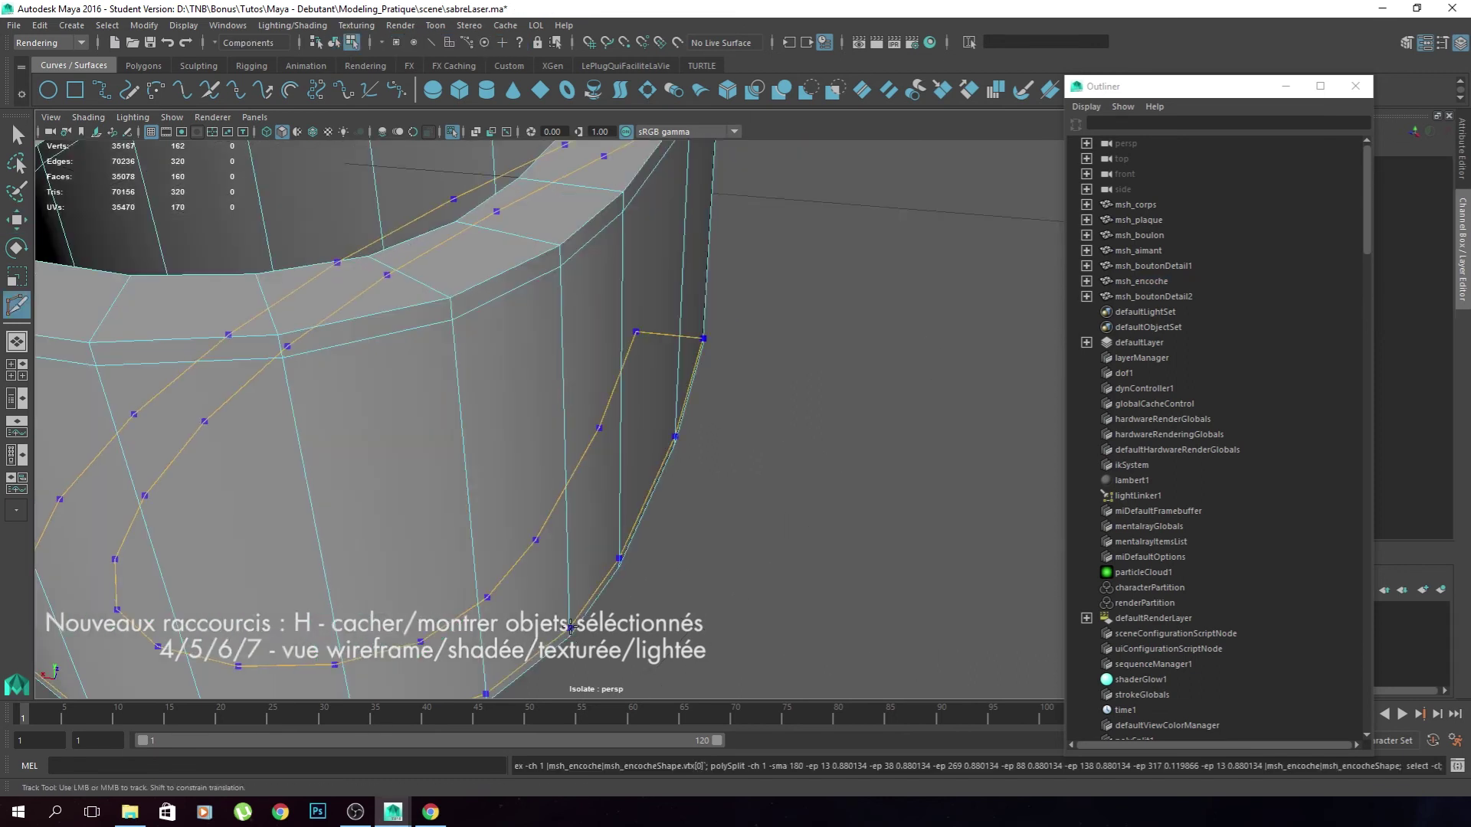
pyautogui.keyDown('alt'); pyautogui.moveTo(534, 262); pyautogui.dragTo(628, 464, button='middle'); pyautogui.keyUp('alt')
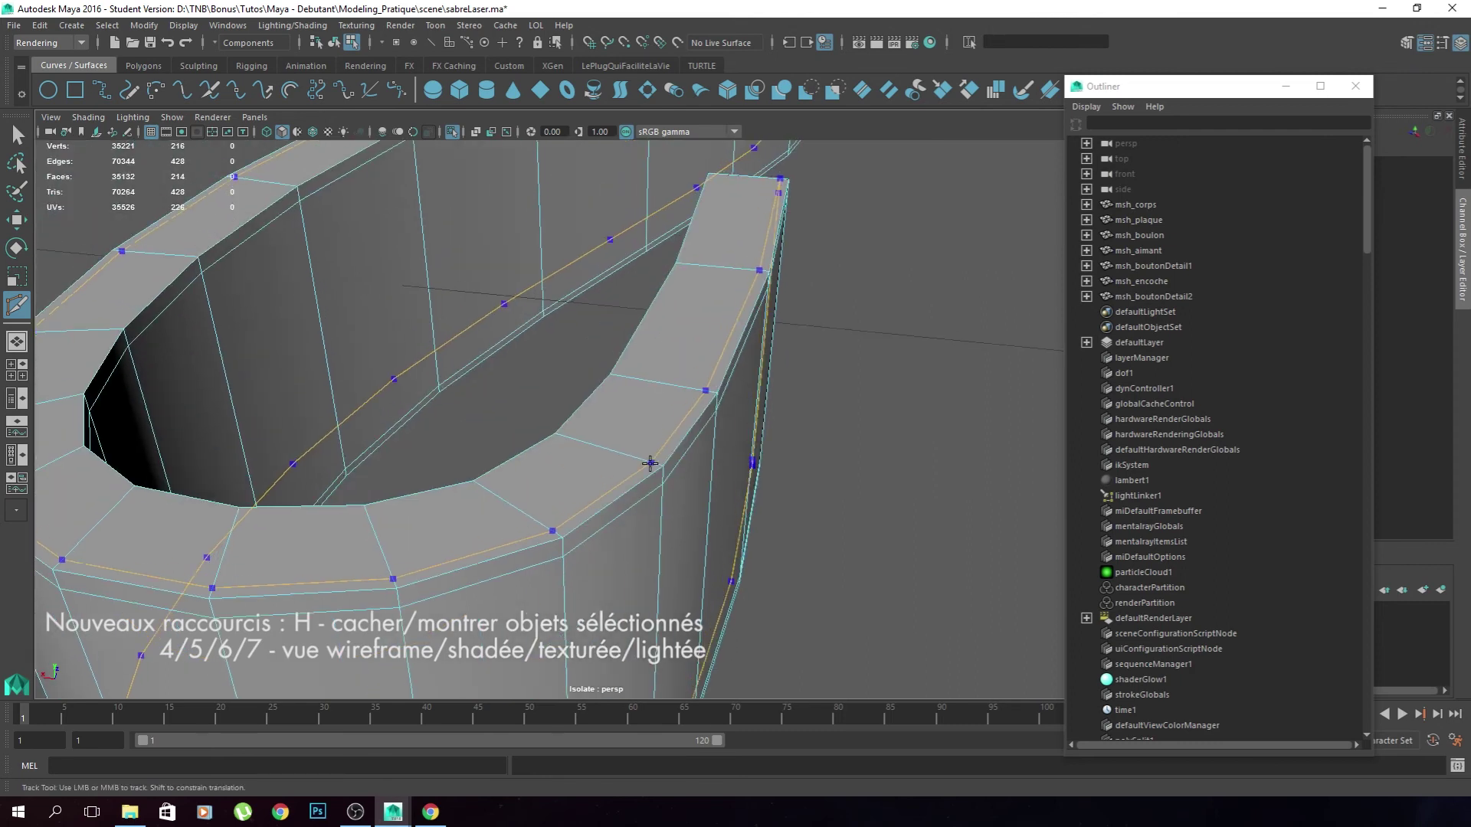
pyautogui.keyDown('ctrl'); pyautogui.click(559, 441); pyautogui.keyUp('ctrl')
pyautogui.keyDown('alt'); pyautogui.moveTo(354, 462); pyautogui.dragTo(428, 442); pyautogui.keyUp('alt')
pyautogui.scroll(-5, 420, 444)
pyautogui.keyDown('alt'); pyautogui.moveTo(644, 476); pyautogui.dragTo(482, 480); pyautogui.keyUp('alt')
pyautogui.scroll(7, 484, 480)
pyautogui.keyDown('alt'); pyautogui.moveTo(703, 503); pyautogui.dragTo(368, 429, button='middle'); pyautogui.keyUp('alt')
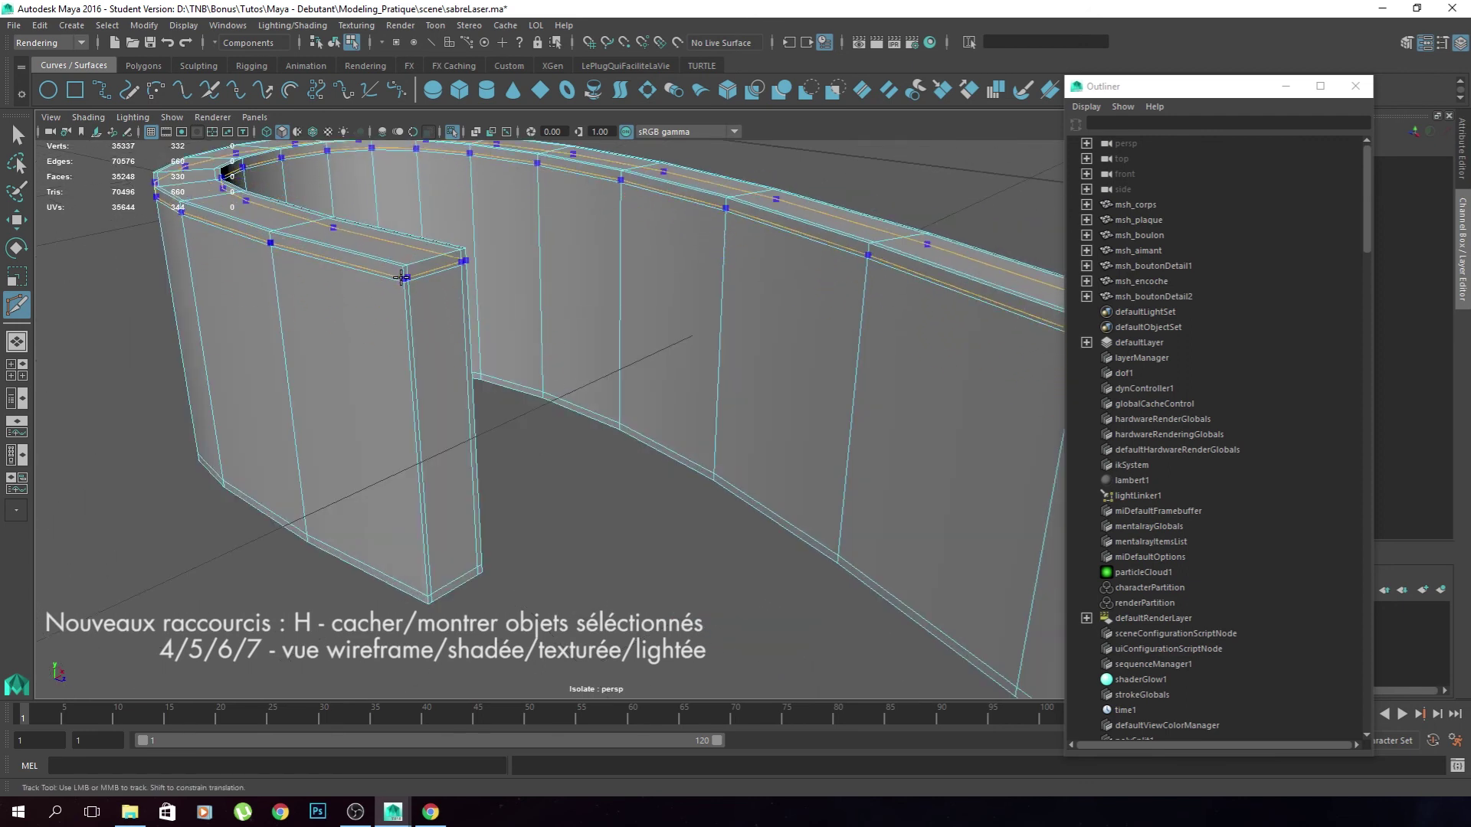
# Insert a supporting edge loop close to the end face of the S-shaped msh_encoche.
pyautogui.click(398, 284)
pyautogui.keyDown('alt'); pyautogui.moveTo(404, 306); pyautogui.dragTo(482, 338); pyautogui.keyUp('alt')
pyautogui.keyDown('alt'); pyautogui.moveTo(99, 383); pyautogui.dragTo(413, 368, button='middle'); pyautogui.keyUp('alt')
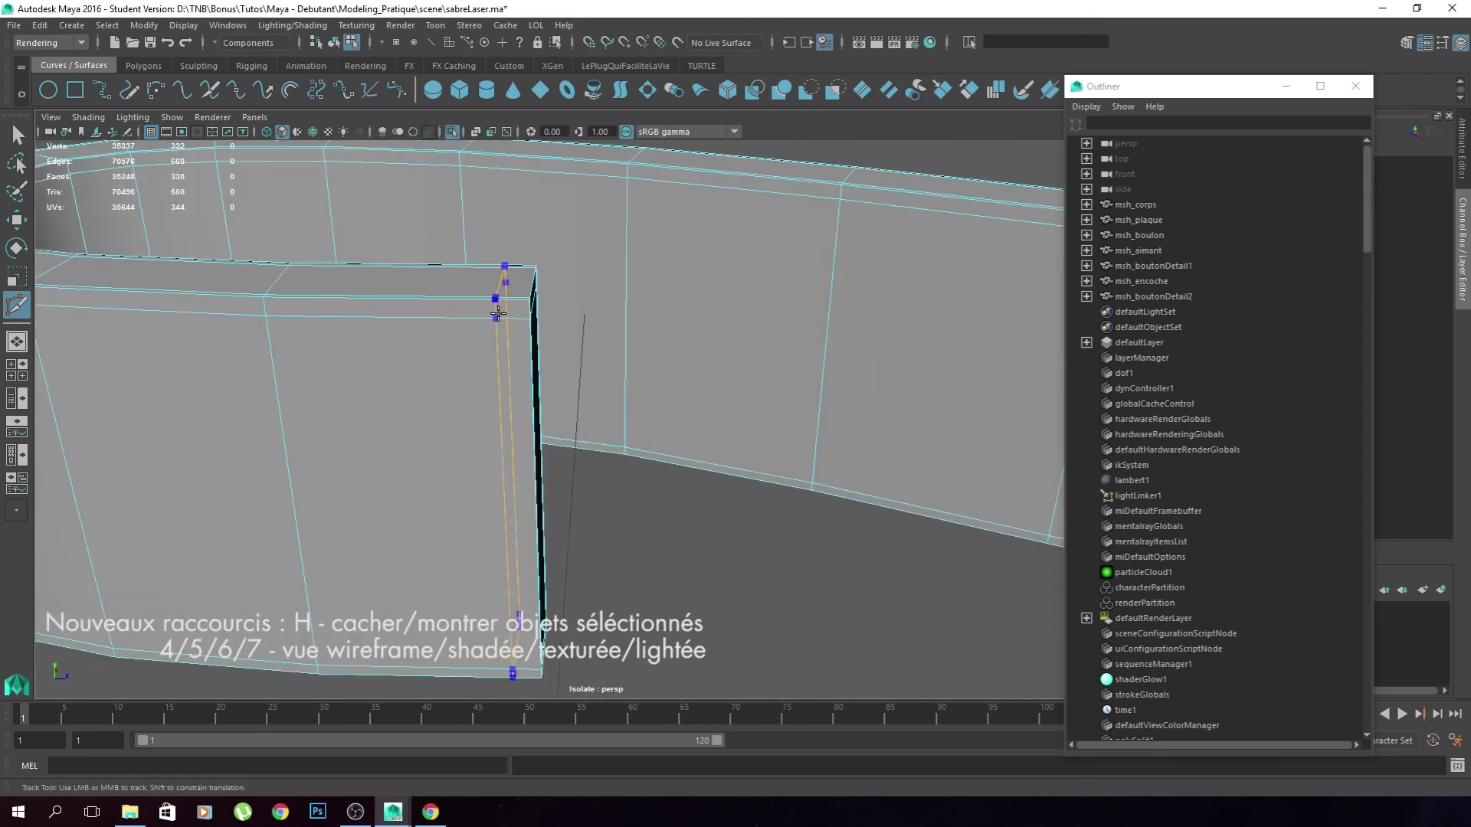
pyautogui.keyDown('alt'); pyautogui.moveTo(580, 380); pyautogui.dragTo(674, 387); pyautogui.keyUp('alt')
pyautogui.scroll(5, 682, 422)
pyautogui.keyDown('alt'); pyautogui.moveTo(689, 452); pyautogui.dragTo(761, 575); pyautogui.keyUp('alt')
pyautogui.press('Return')
# Leave the isolated view and display msh_encoche in smooth preview beside the handle.
pyautogui.scroll(-6, 557, 540)
pyautogui.press('q')
pyautogui.hotkey('ctrl', '1')
pyautogui.click(565, 343)
pyautogui.press('3')
pyautogui.click(476, 458)
pyautogui.scroll(-3, 483, 455)
pyautogui.keyDown('alt'); pyautogui.moveTo(490, 457); pyautogui.dragTo(550, 377); pyautogui.keyUp('alt')
# Move msh_encoche along X to -1.545 and save the scene.
pyautogui.click(573, 423)
pyautogui.press('w')
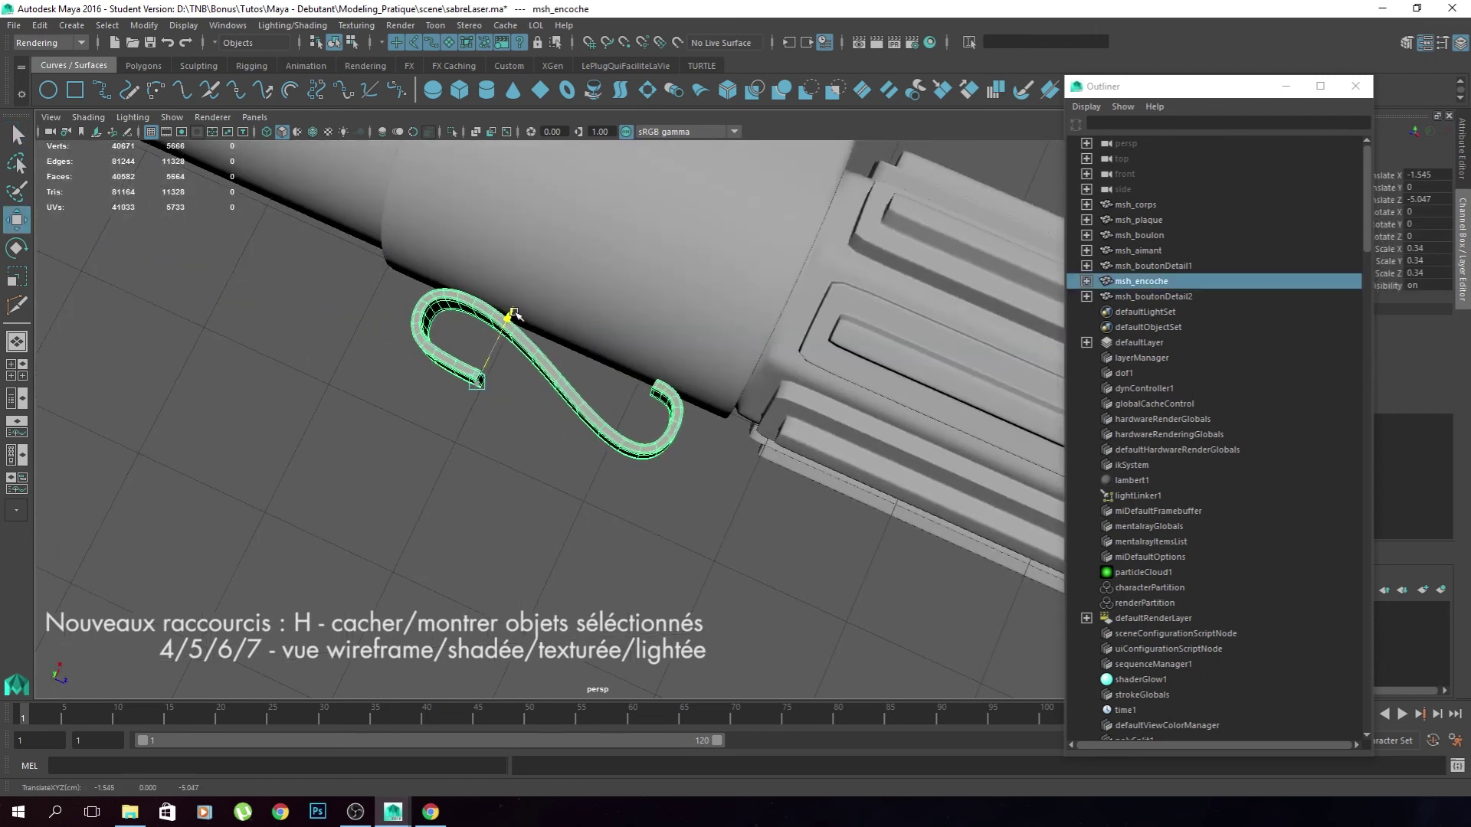
pyautogui.click(543, 527)
pyautogui.press('q')
pyautogui.keyDown('alt'); pyautogui.moveTo(501, 539); pyautogui.dragTo(550, 524); pyautogui.keyUp('alt')
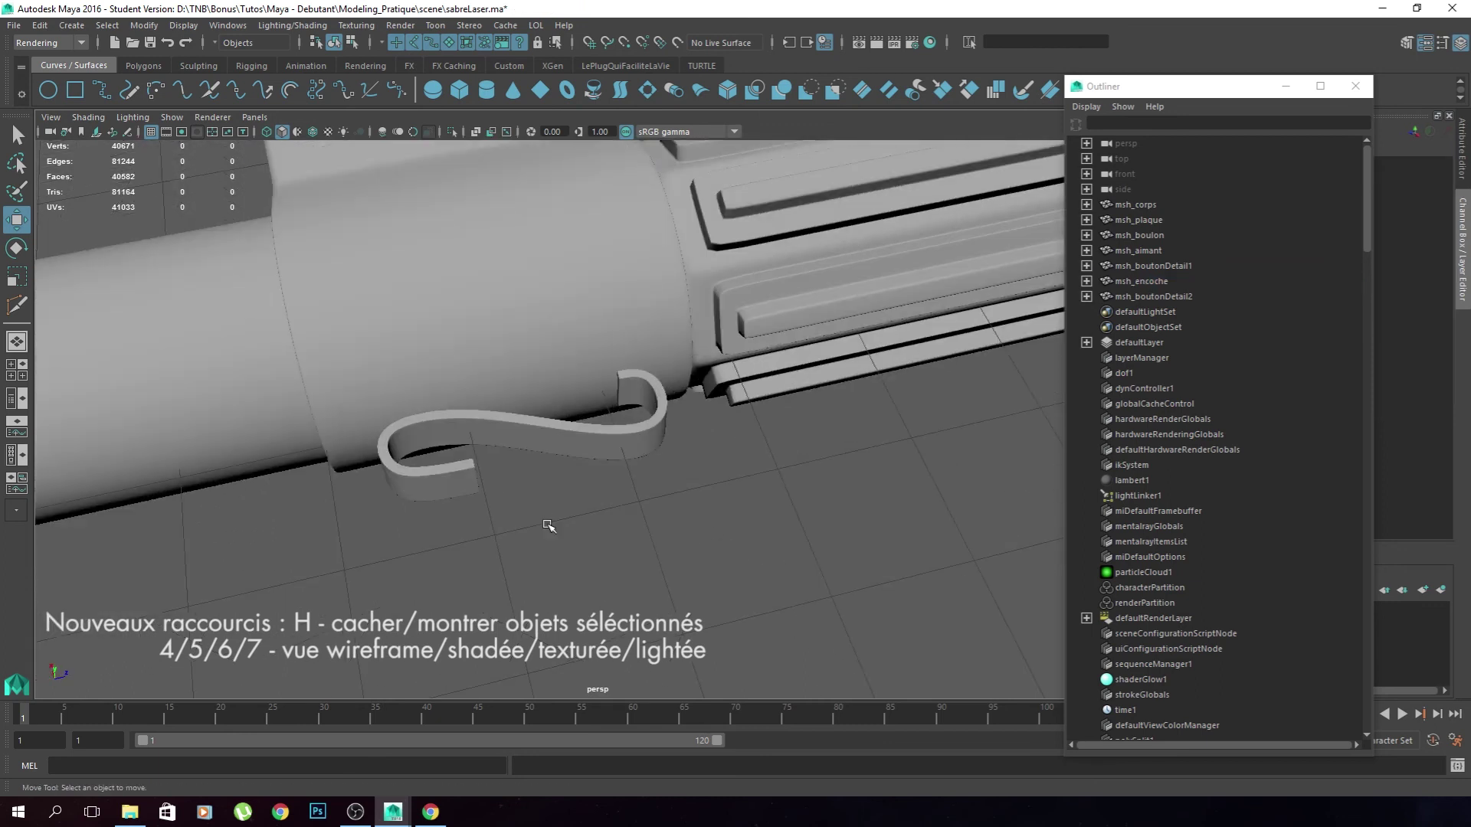
pyautogui.hotkey('ctrl', 's')
pyautogui.click(704, 423)
pyautogui.press('w')
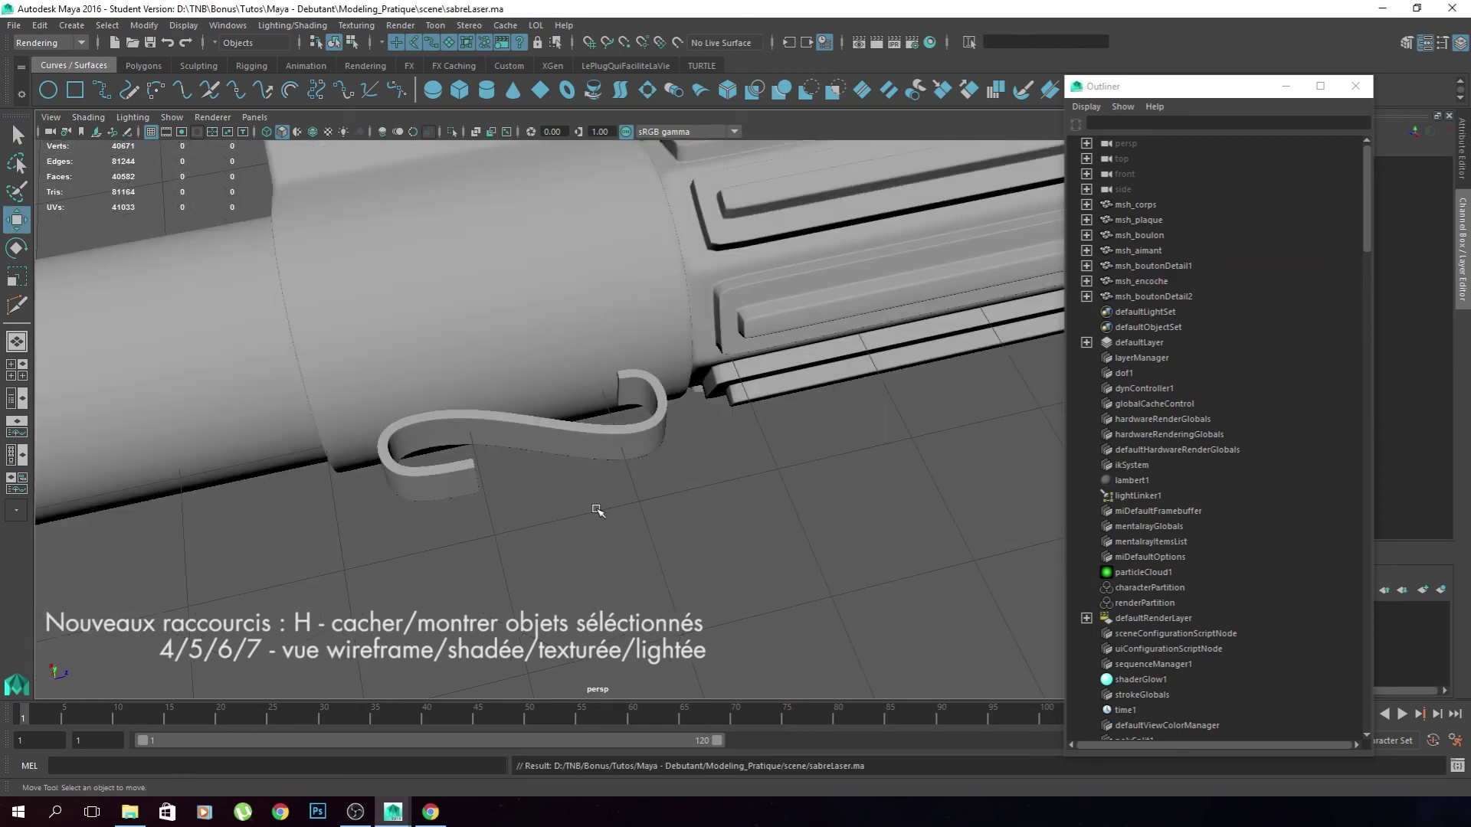
# Examine the complete smoothed lightsaber handle from all sides.
pyautogui.scroll(-6, 601, 509)
pyautogui.keyDown('alt'); pyautogui.moveTo(618, 493); pyautogui.dragTo(561, 456); pyautogui.keyUp('alt')
pyautogui.scroll(-3, 598, 497)
pyautogui.keyDown('alt'); pyautogui.moveTo(562, 457); pyautogui.dragTo(649, 494, button='middle'); pyautogui.keyUp('alt')
pyautogui.keyDown('alt'); pyautogui.moveTo(650, 494); pyautogui.dragTo(565, 433); pyautogui.keyUp('alt')
pyautogui.scroll(3, 525, 542)
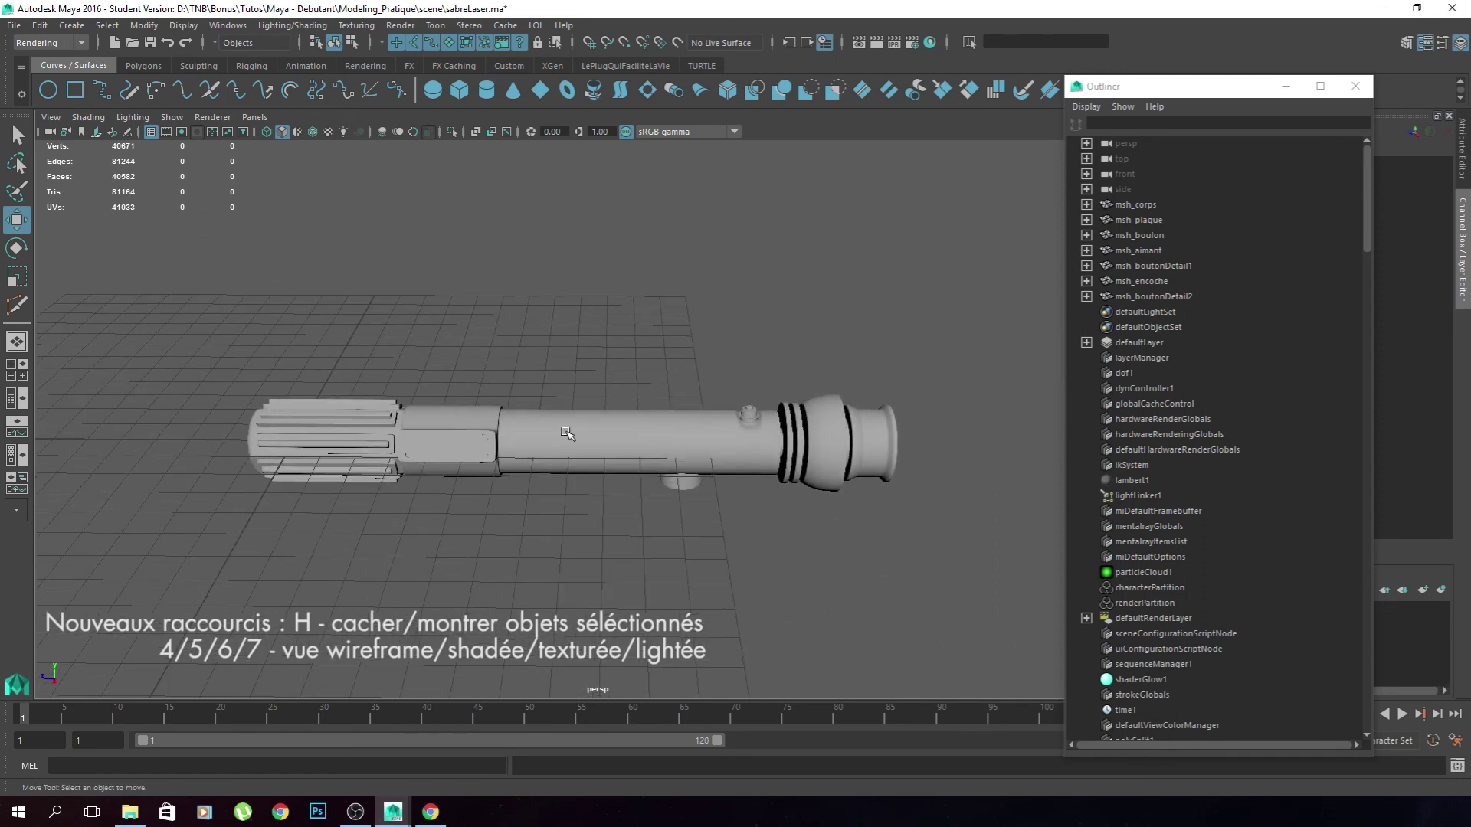
pyautogui.keyDown('alt'); pyautogui.moveTo(648, 556); pyautogui.dragTo(794, 484); pyautogui.keyUp('alt')
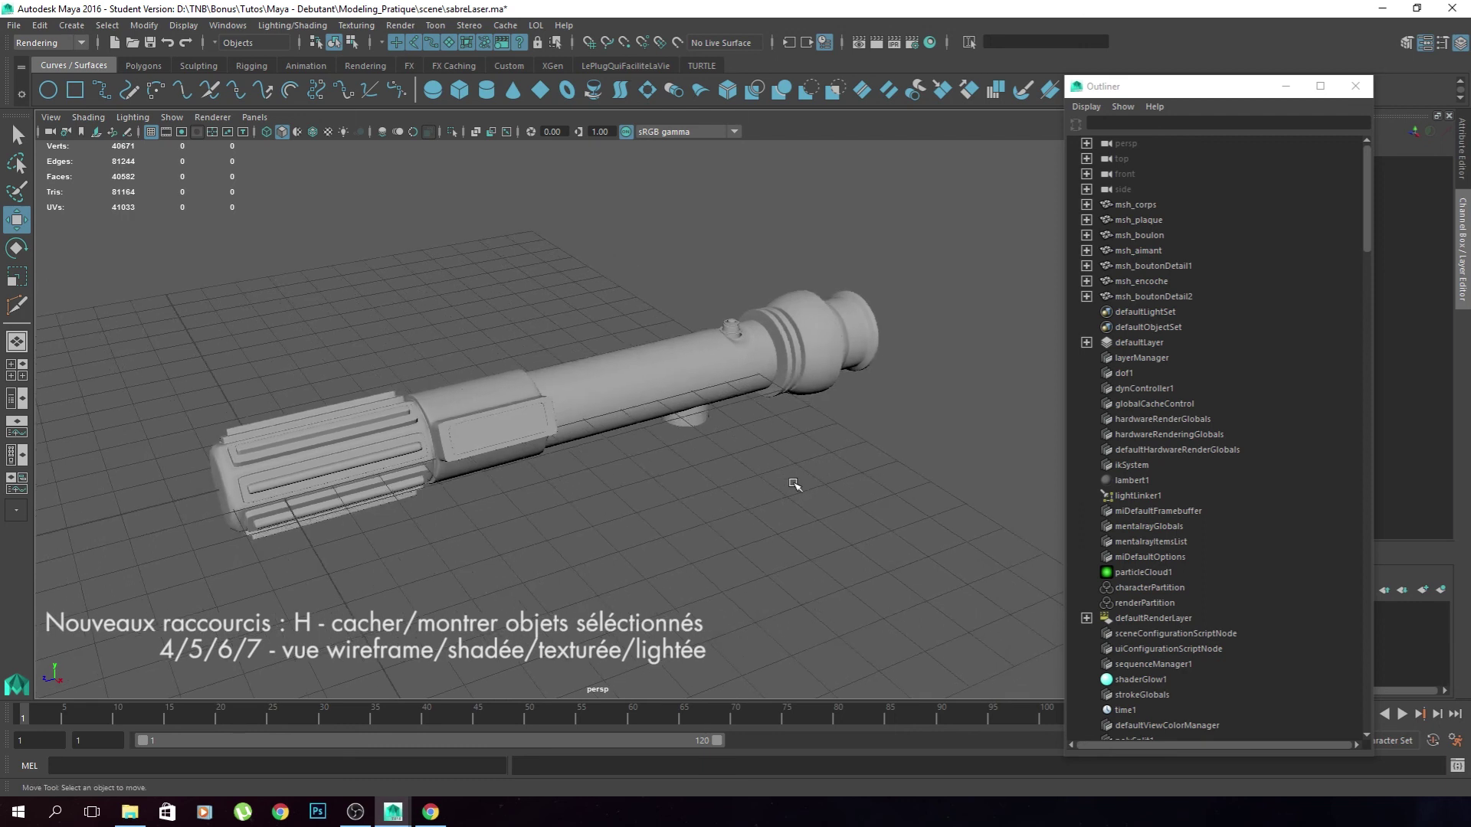
pyautogui.keyDown('alt'); pyautogui.moveTo(643, 464); pyautogui.dragTo(995, 314); pyautogui.keyUp('alt')
# Select all seven meshes from msh_corps to msh_boutonDetail2 and delete their construction history.
pyautogui.click(1153, 297)
pyautogui.keyDown('shift'); pyautogui.click(1135, 205); pyautogui.keyUp('shift')
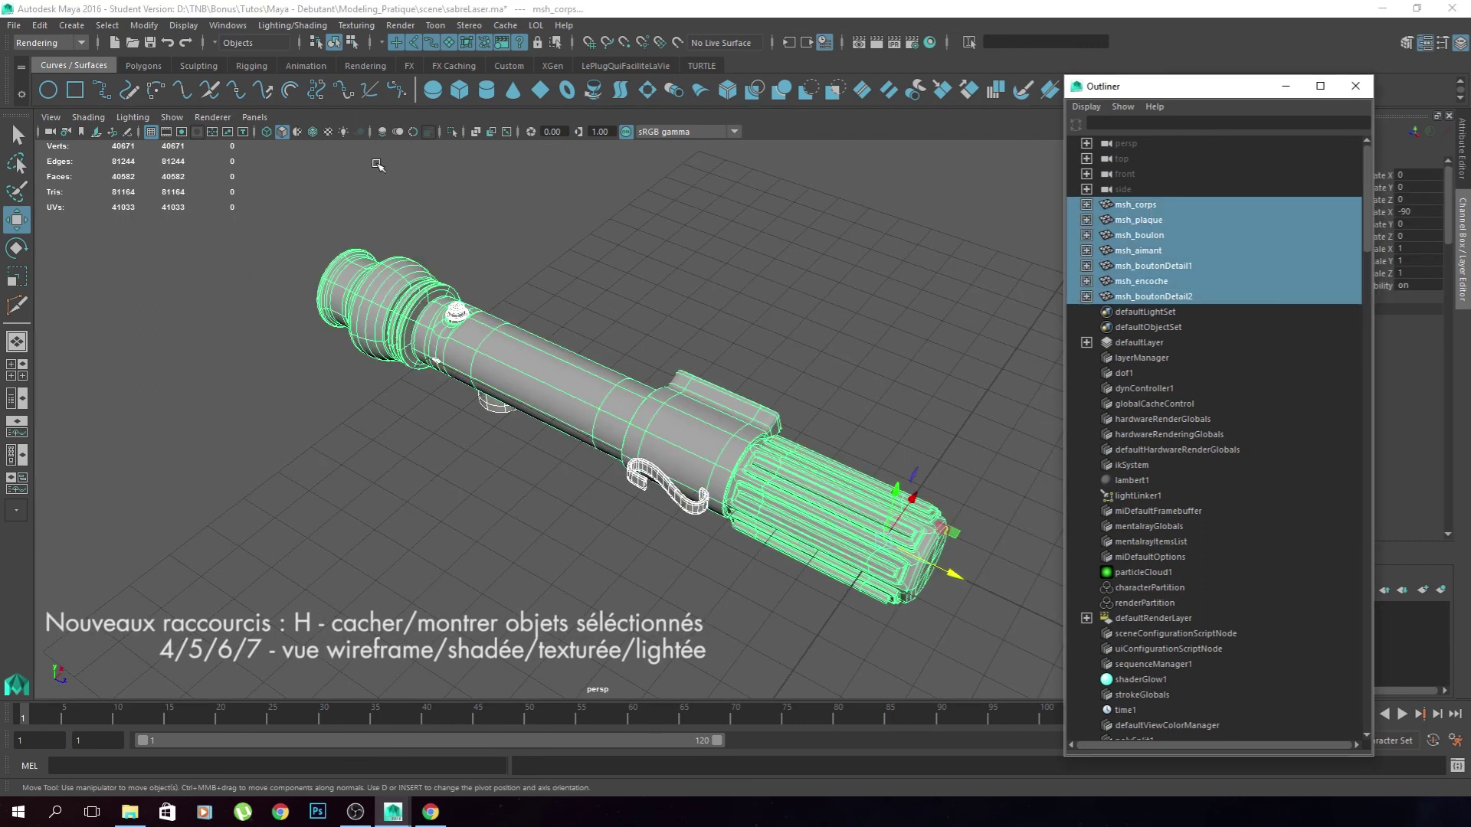
pyautogui.click(39, 27)
pyautogui.moveTo(230, 209)
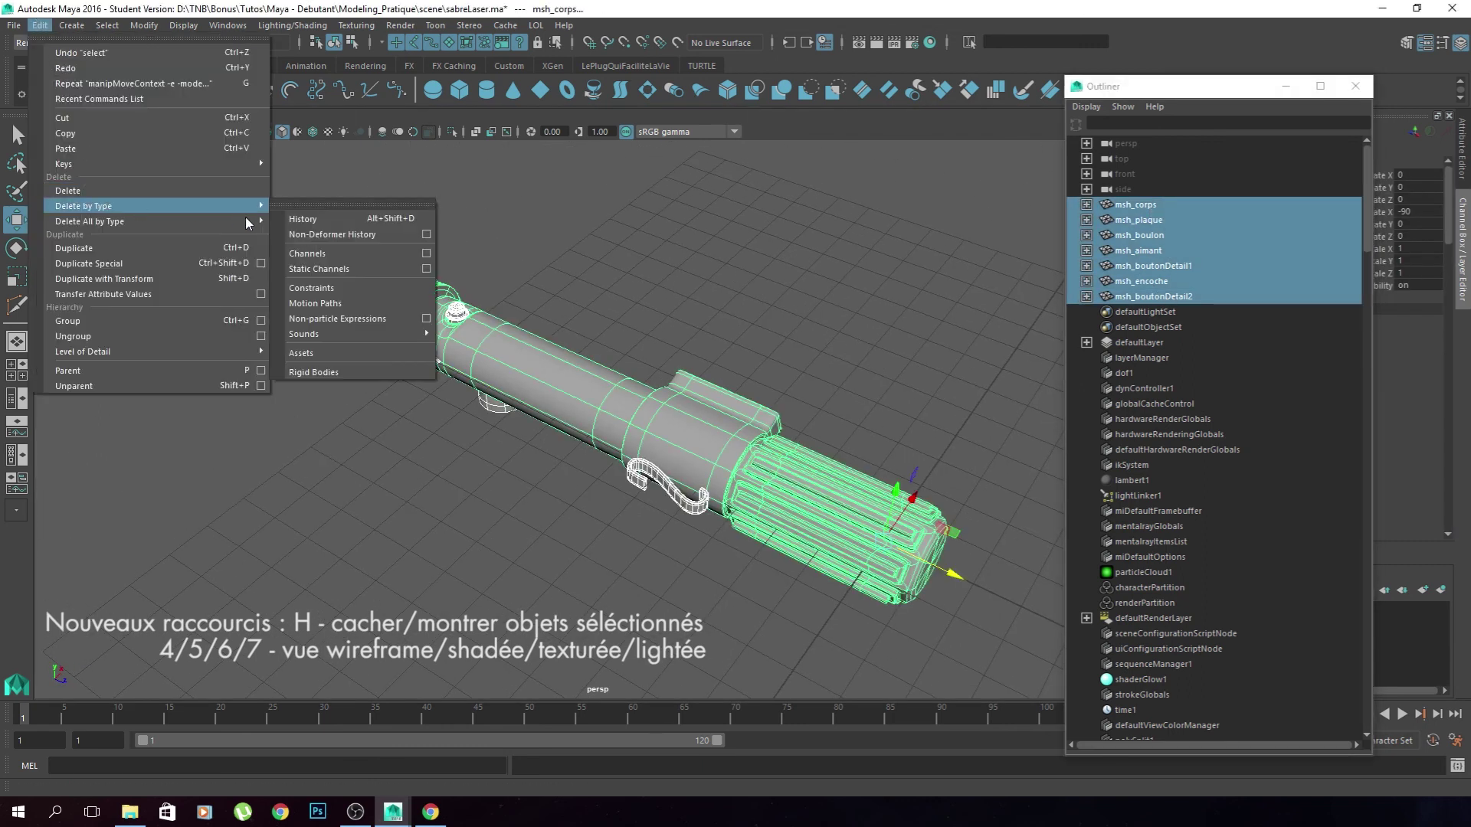
pyautogui.click(375, 219)
pyautogui.click(537, 245)
pyautogui.keyDown('alt'); pyautogui.moveTo(537, 246); pyautogui.dragTo(528, 317); pyautogui.keyUp('alt')
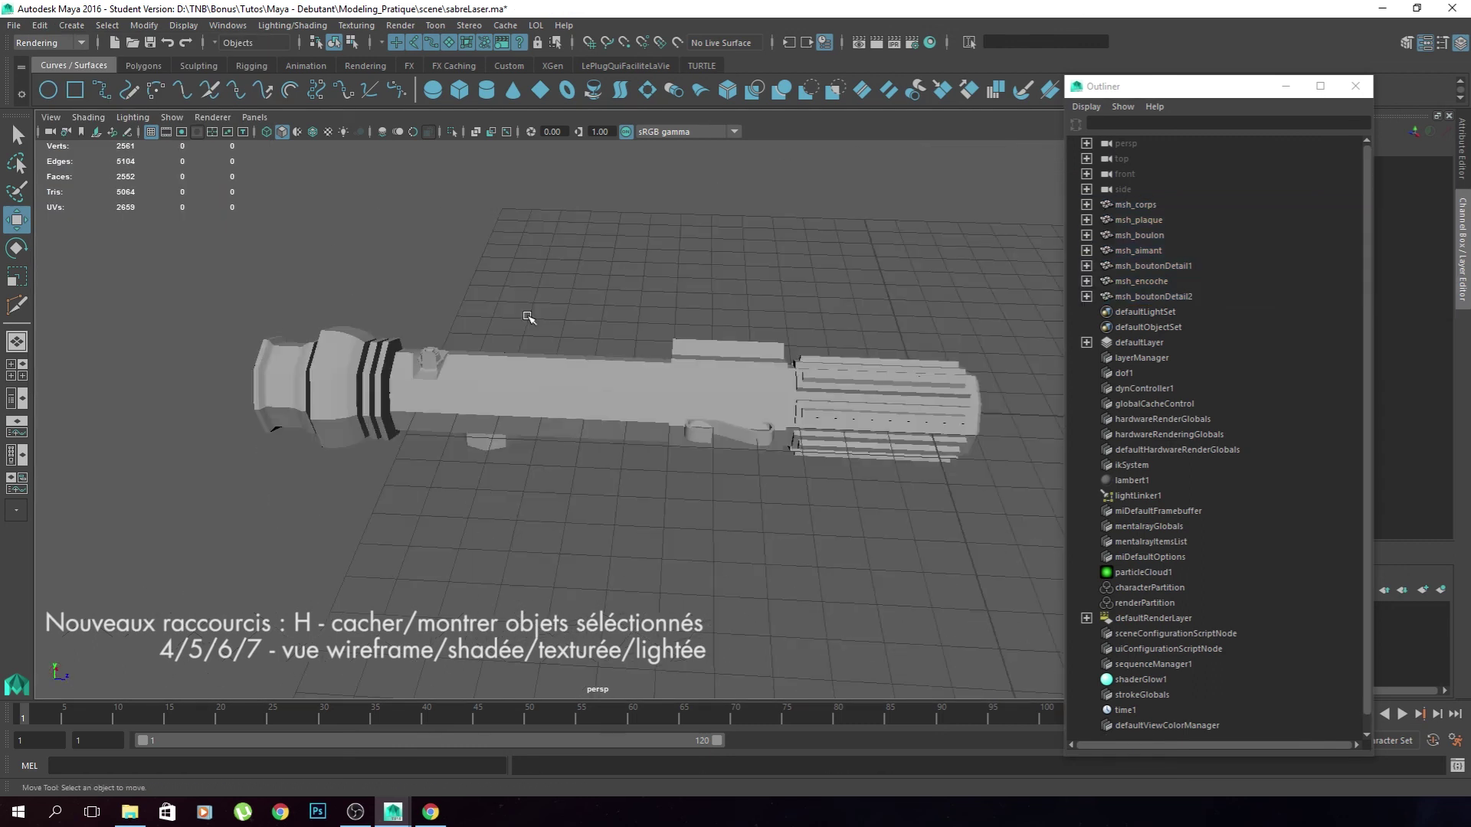